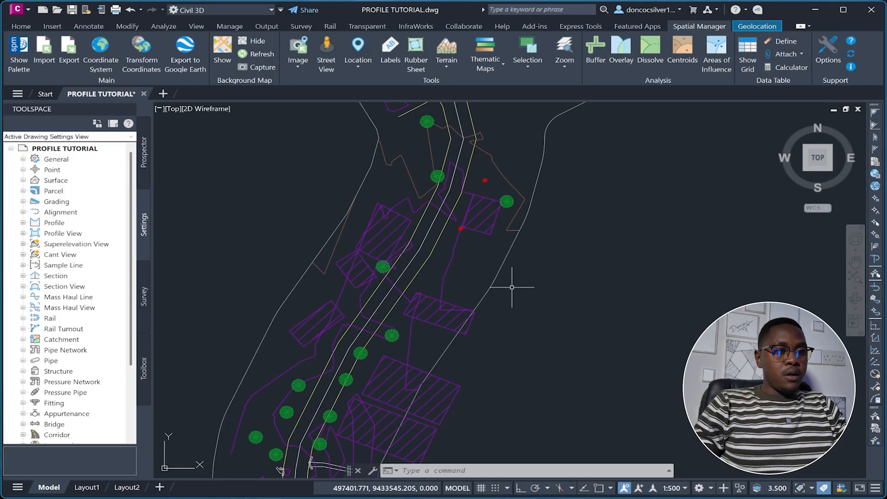
# Show the Google Maps Satellite background map behind the surveyed road drawing
pyautogui.scroll(-3, 508, 293)
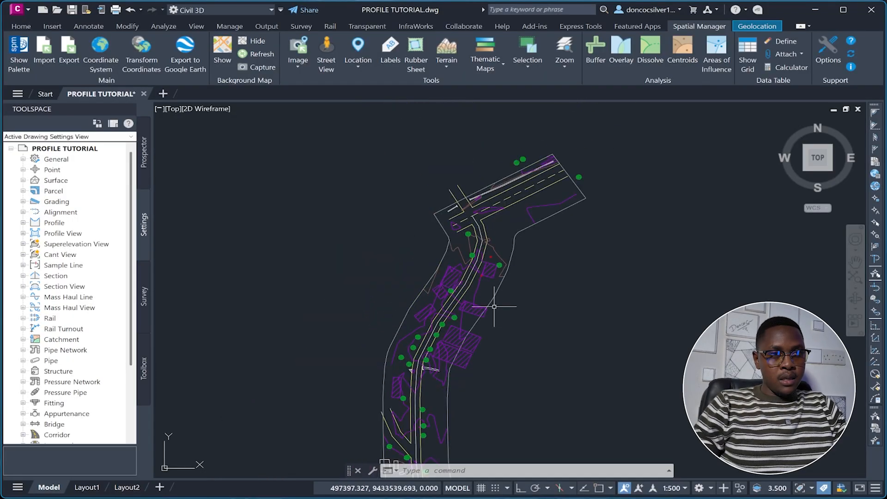
pyautogui.click(757, 26)
pyautogui.click(699, 27)
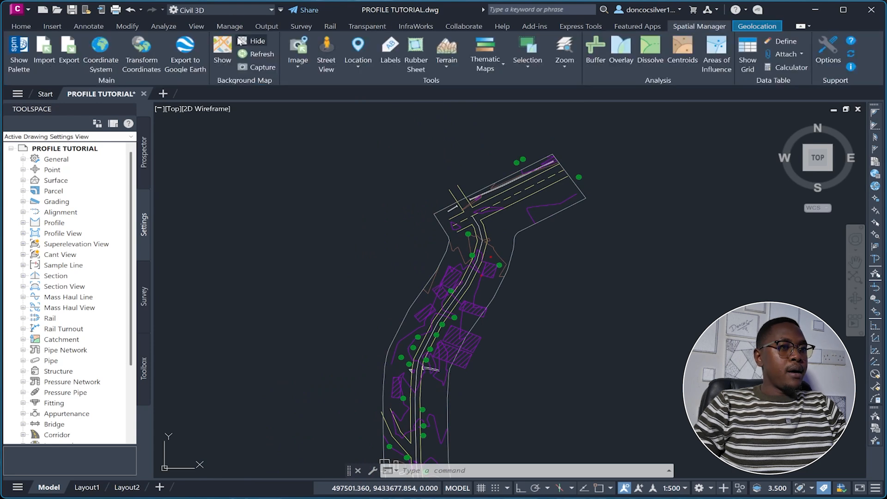
pyautogui.click(226, 49)
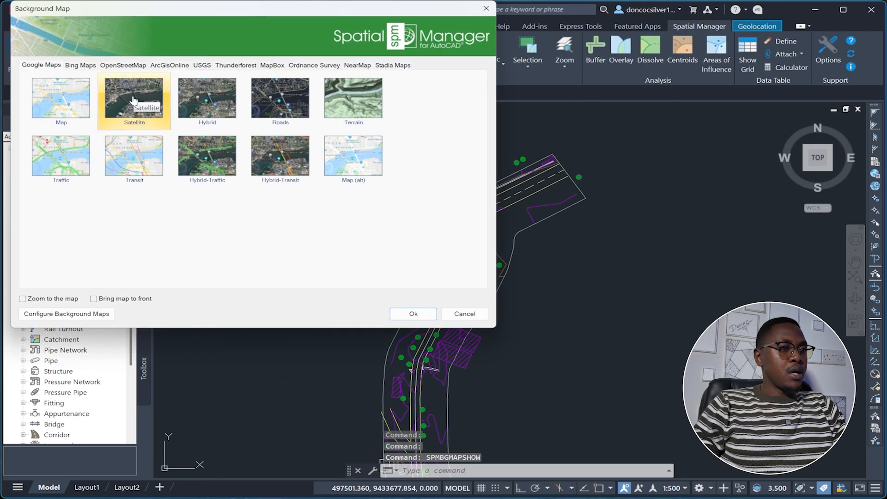
pyautogui.click(413, 313)
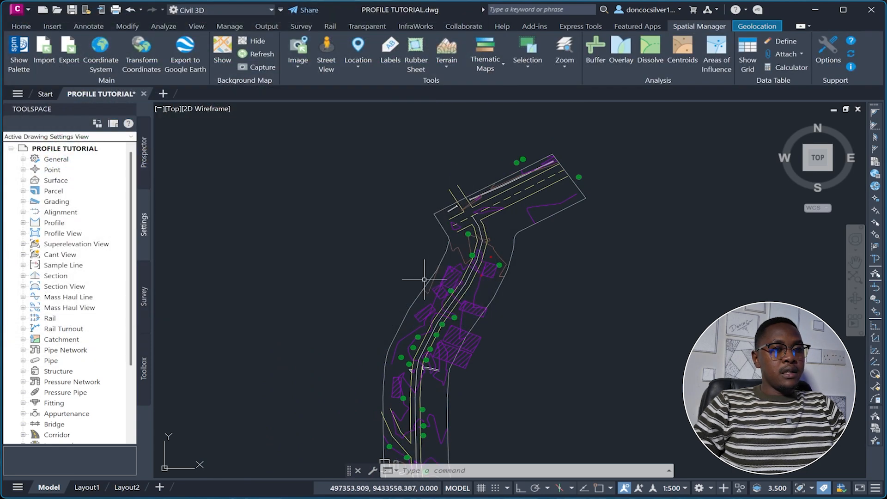
# Examine how the surveyed road, buildings and side roads align with the satellite imagery along the corridor
pyautogui.scroll(2, 443, 238)
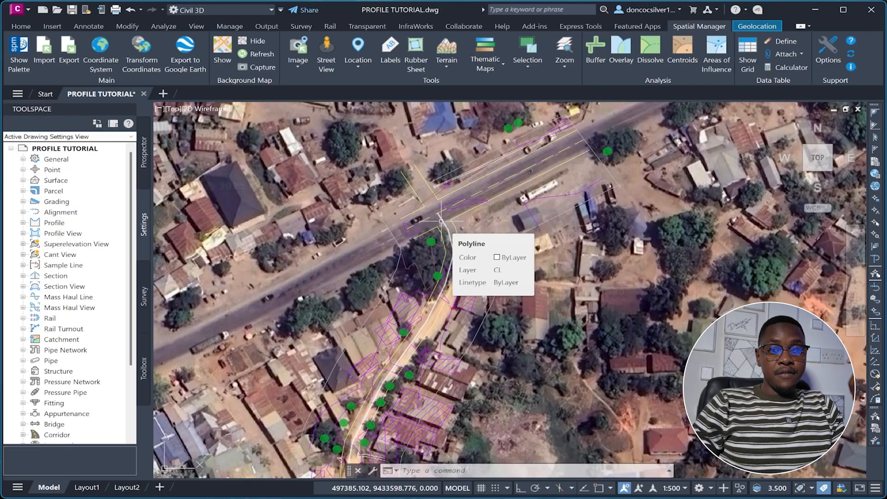
pyautogui.scroll(-5, 430, 236)
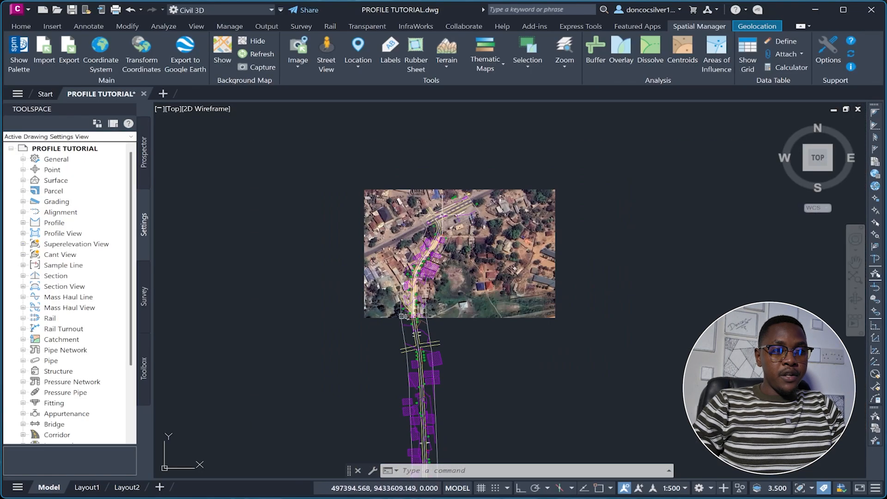
pyautogui.scroll(5, 436, 233)
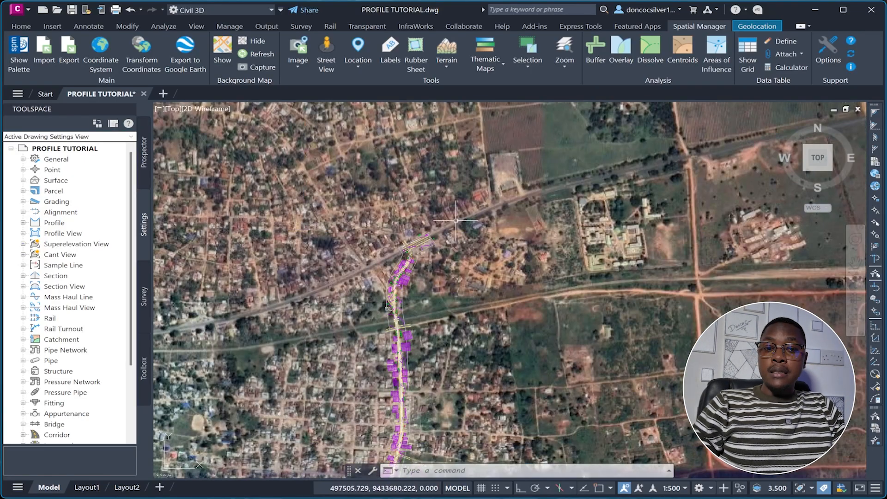
pyautogui.scroll(-5, 442, 192)
pyautogui.scroll(2, 419, 319)
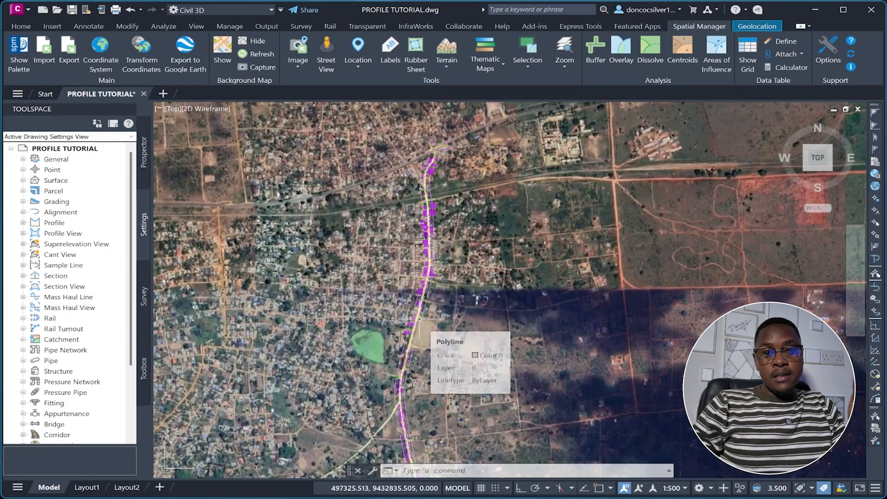
pyautogui.scroll(5, 427, 319)
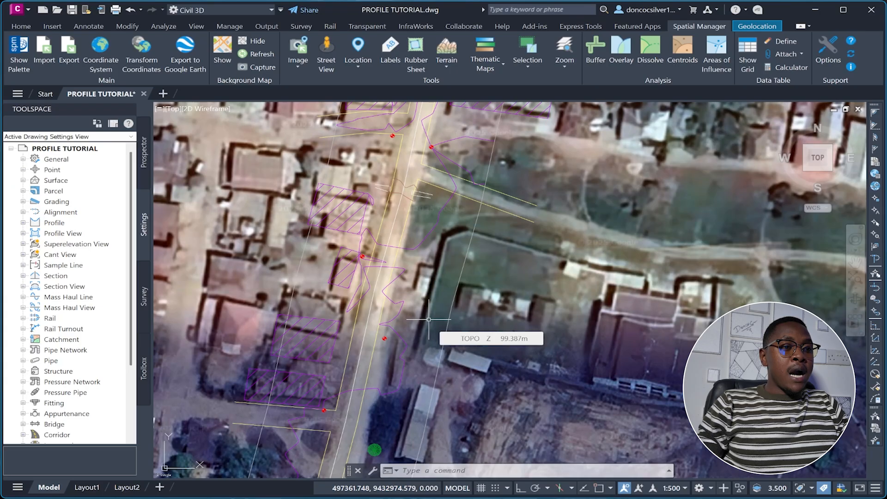
pyautogui.scroll(-2, 407, 214)
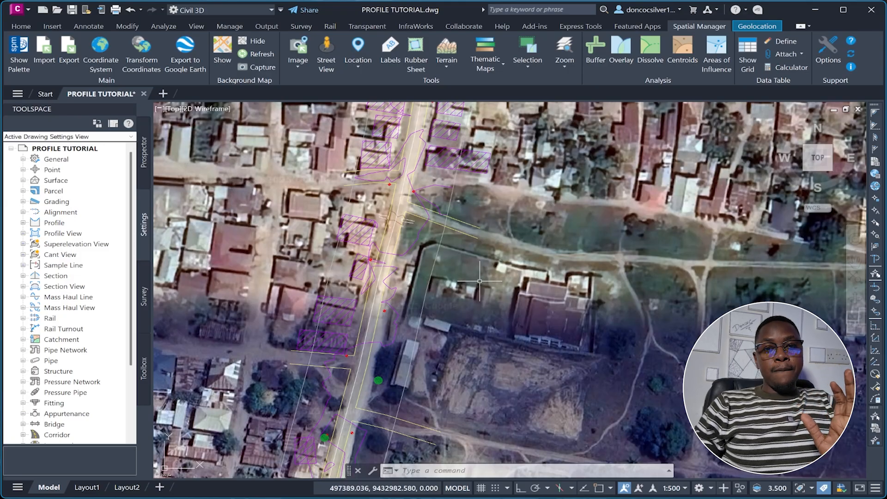
# Hide the satellite background map
pyautogui.scroll(-2, 480, 280)
pyautogui.click(257, 41)
pyautogui.scroll(3, 489, 173)
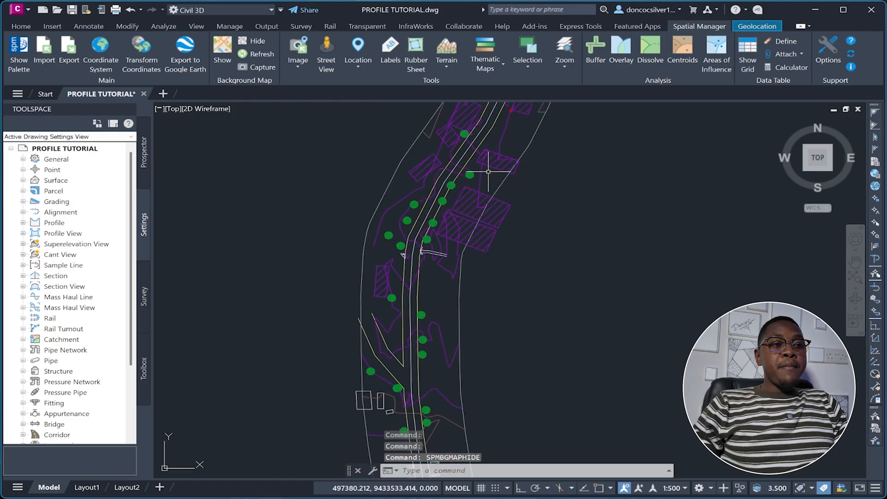
# Examine the road edges and centreline where the minor road meets the main road at the northern junction
pyautogui.scroll(-3, 489, 173)
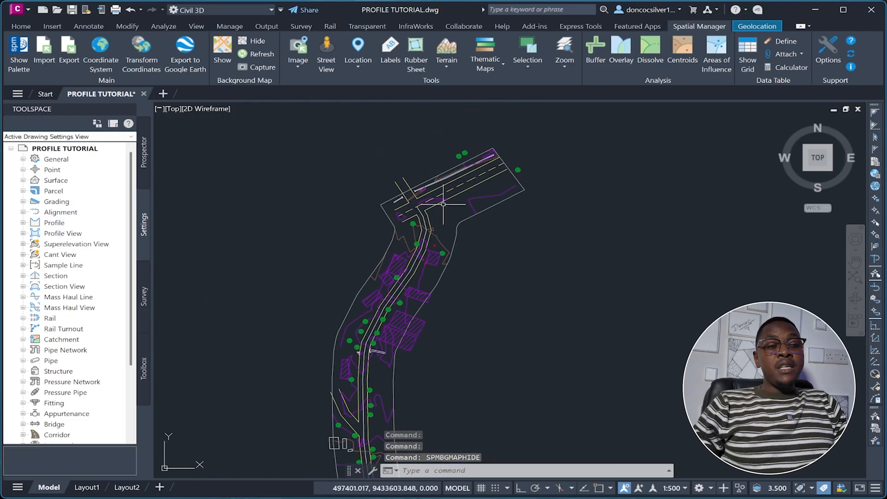
pyautogui.scroll(3, 443, 204)
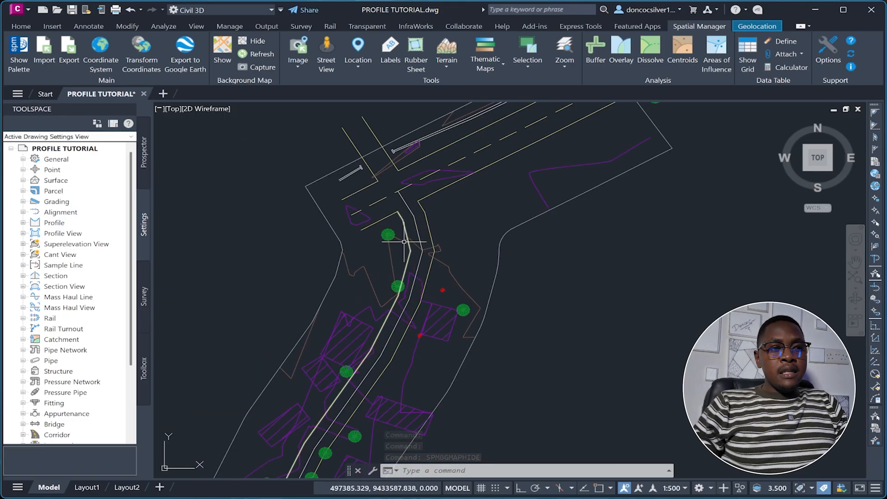
pyautogui.scroll(2, 404, 239)
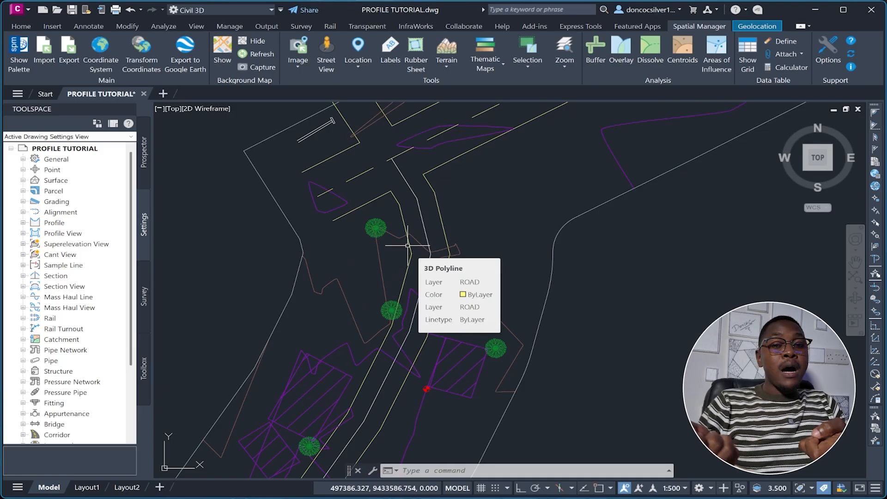
pyautogui.click(407, 245)
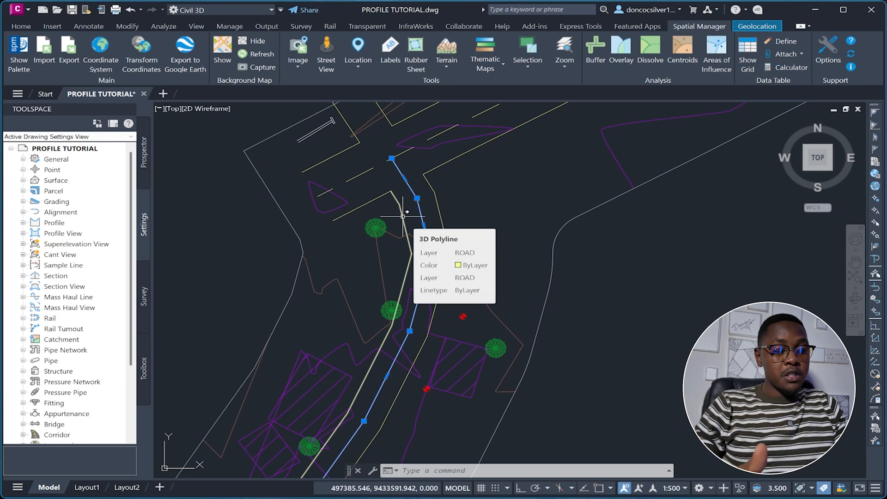
pyautogui.press('Escape')
pyautogui.scroll(-3, 402, 216)
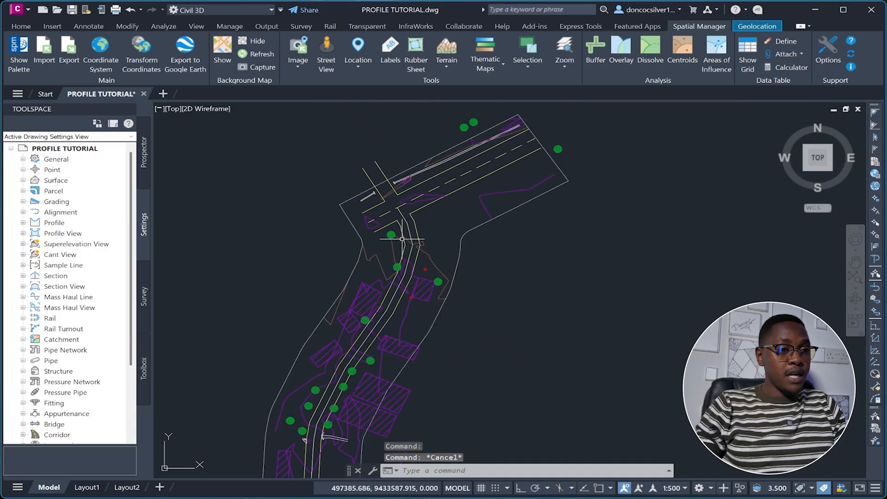
pyautogui.scroll(3, 422, 176)
pyautogui.scroll(-3, 347, 197)
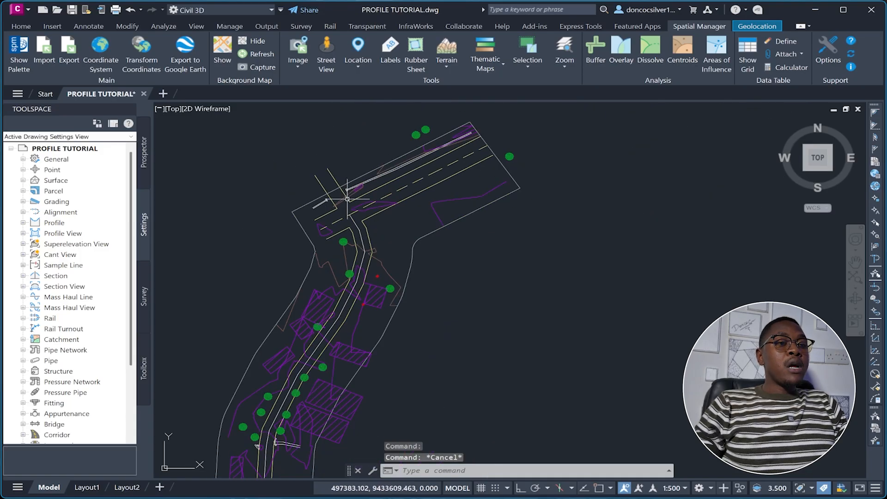
# Inspect the surveyed features around the junction, including the drainage structures, trees, red marker symbols and hatched buildings
pyautogui.scroll(6, 318, 198)
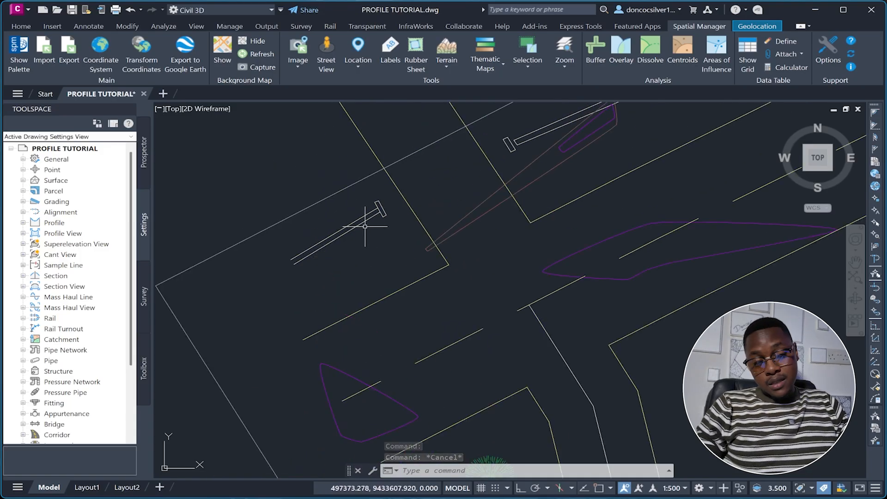
pyautogui.scroll(3, 373, 215)
pyautogui.scroll(-4, 365, 210)
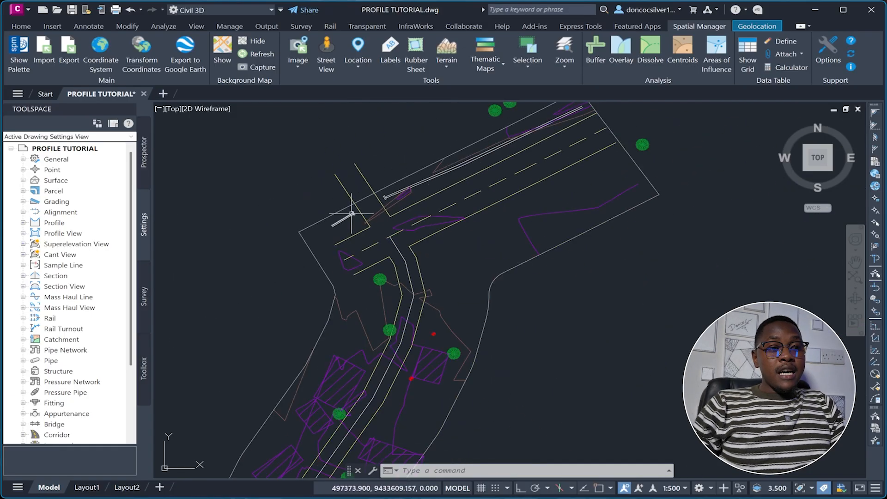
pyautogui.scroll(-2, 400, 243)
pyautogui.scroll(5, 400, 243)
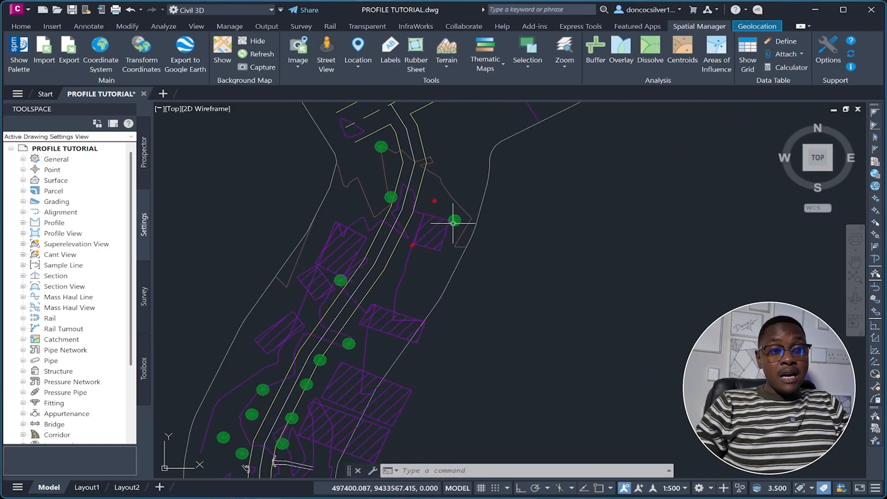
pyautogui.moveTo(453, 220)
pyautogui.scroll(7, 455, 217)
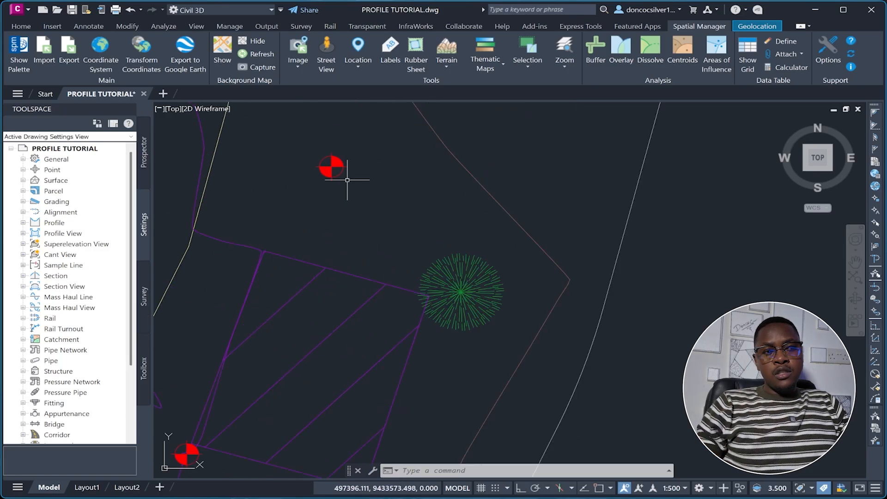
pyautogui.scroll(-3, 412, 204)
pyautogui.scroll(4, 382, 189)
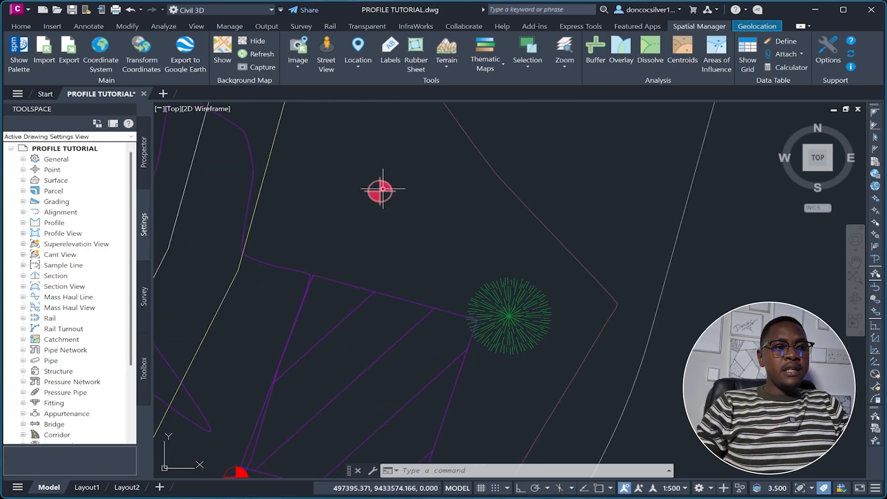
pyautogui.moveTo(382, 189)
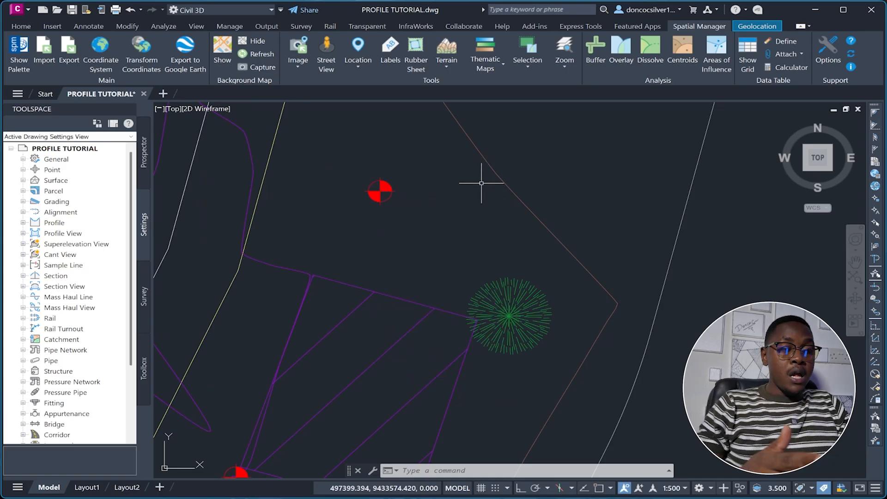
pyautogui.scroll(-4, 531, 157)
pyautogui.scroll(4, 347, 291)
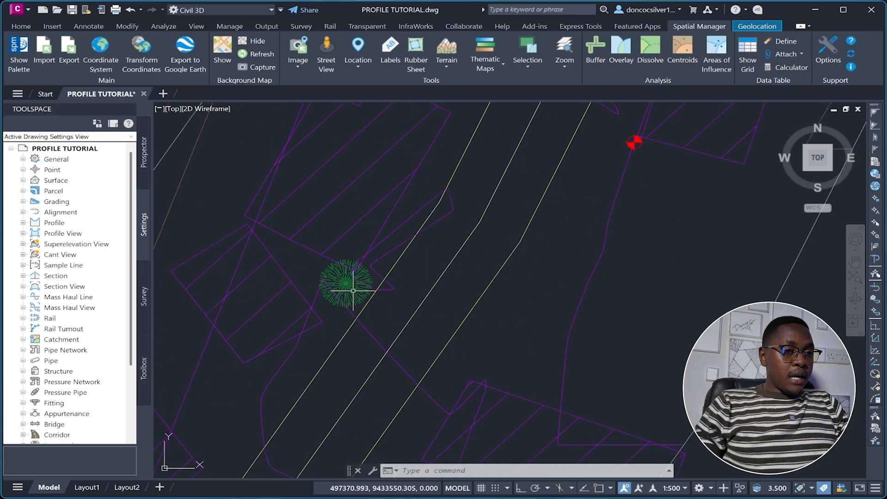
# Review the mapped buildings, trees and side roads along the road corridor from the northern bend southwards
pyautogui.scroll(-2, 463, 183)
pyautogui.scroll(-6, 461, 184)
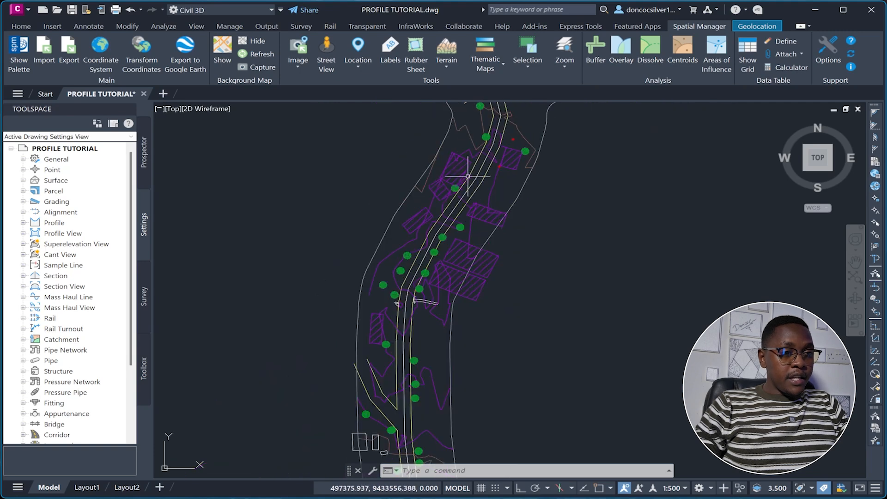
pyautogui.scroll(4, 439, 198)
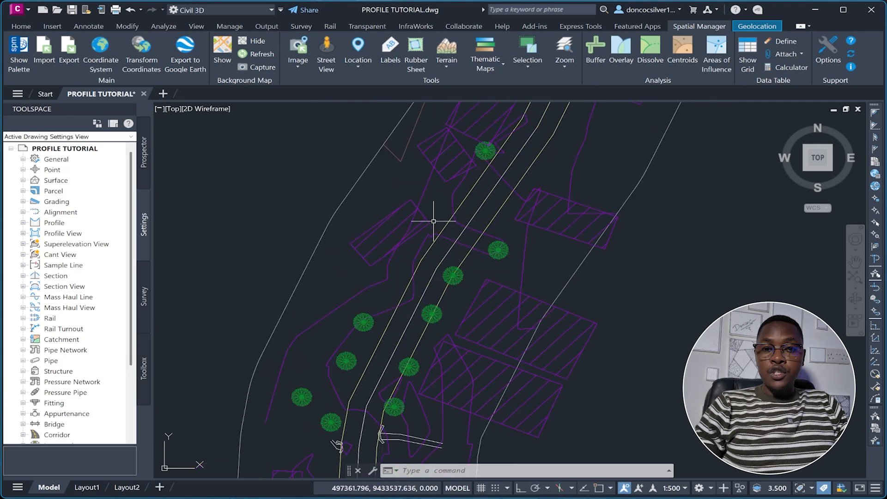
pyautogui.scroll(-5, 451, 181)
pyautogui.scroll(5, 425, 271)
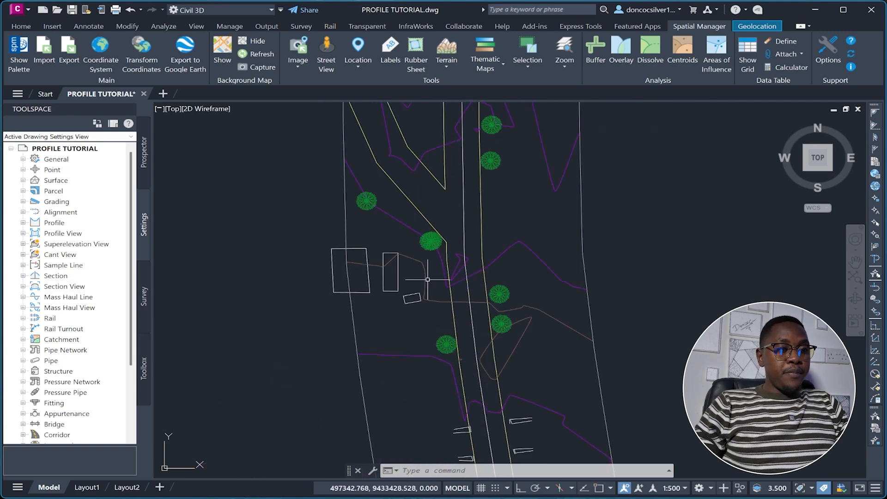
pyautogui.scroll(-5, 377, 271)
pyautogui.scroll(6, 401, 344)
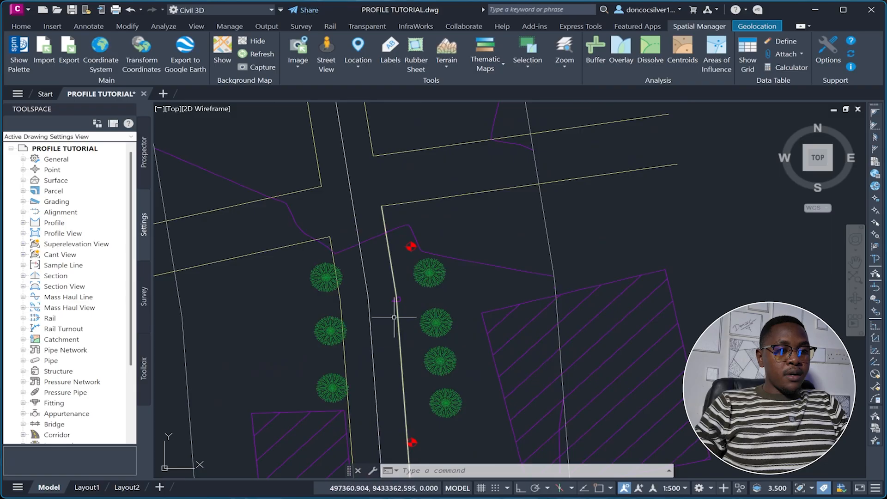
pyautogui.scroll(-5, 395, 167)
pyautogui.scroll(3, 401, 286)
pyautogui.scroll(-3, 402, 336)
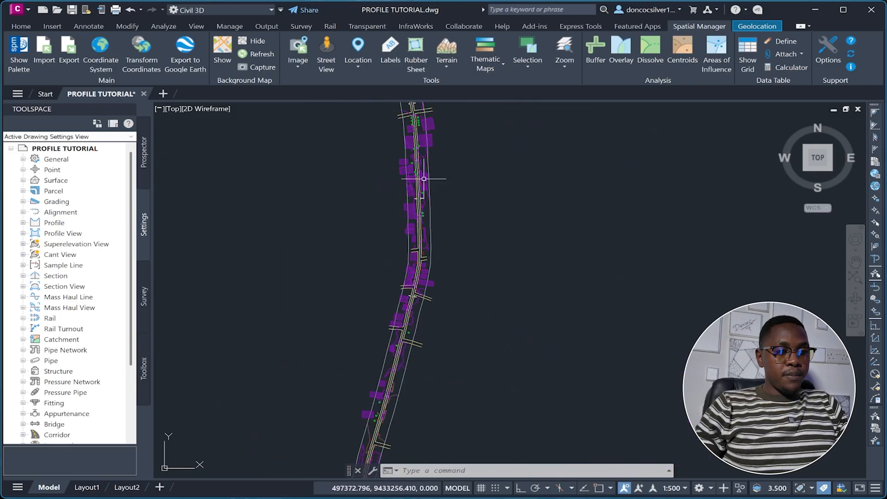
pyautogui.scroll(5, 459, 184)
pyautogui.scroll(-5, 459, 263)
pyautogui.scroll(2, 394, 280)
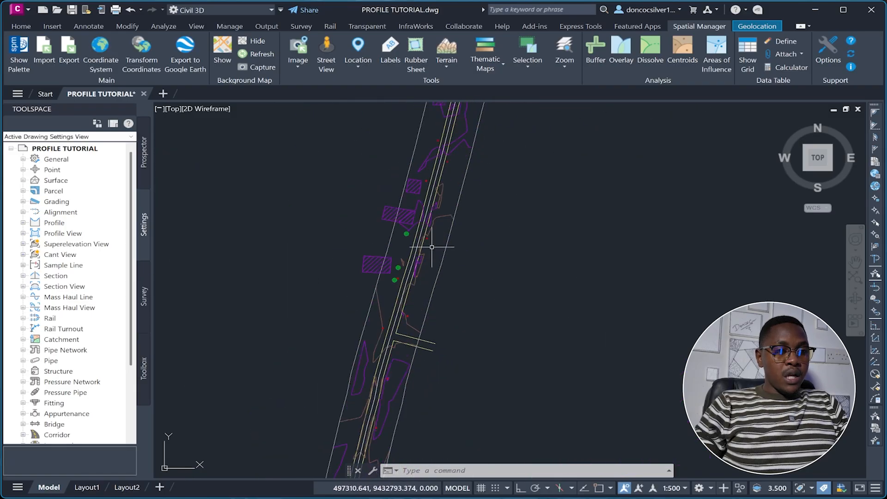
# Select the TOPO surface to inspect its extent along the road corridor, and clear the selection
pyautogui.scroll(3, 437, 223)
pyautogui.click(489, 267)
pyautogui.scroll(-4, 467, 234)
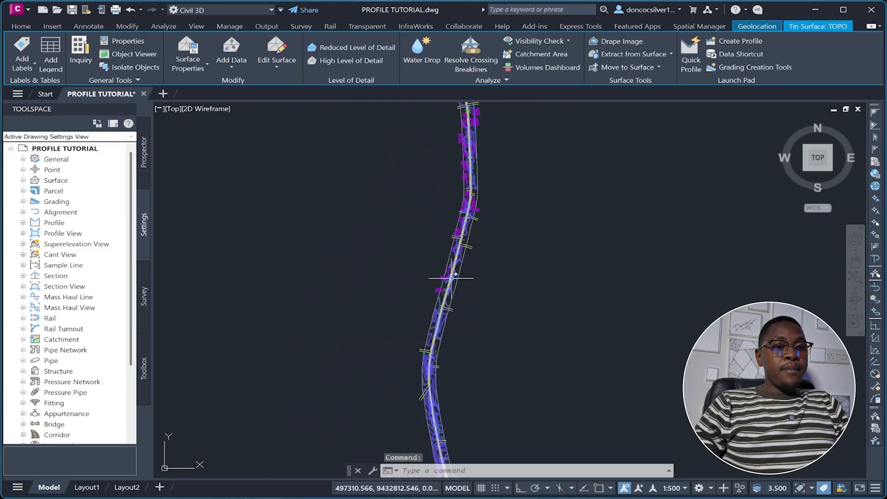
pyautogui.scroll(-2, 476, 236)
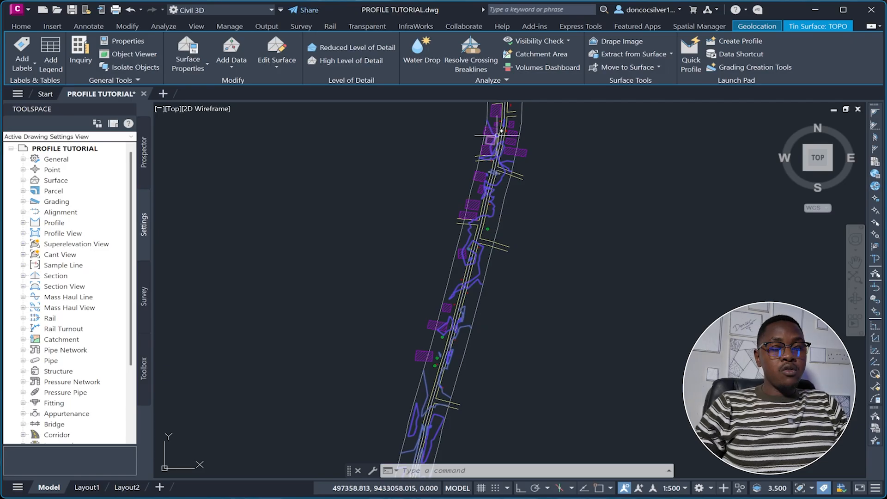
pyautogui.press('Escape')
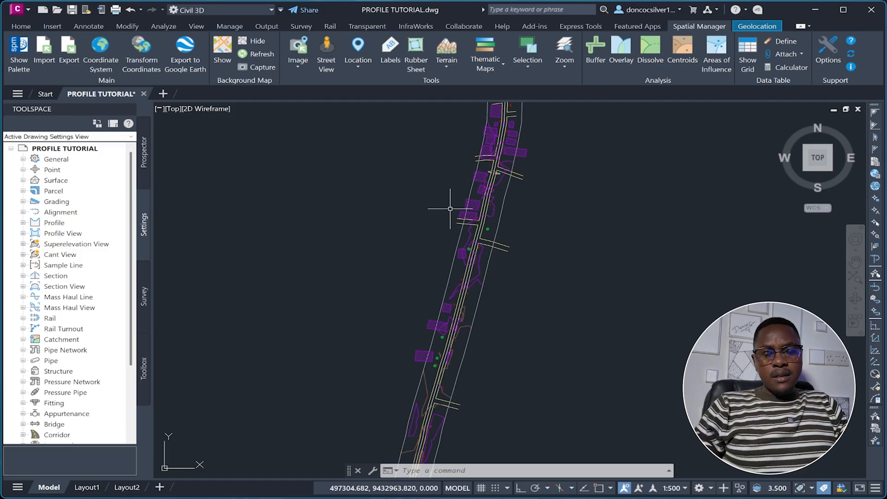
# Review the road corridor and locate its centreline at the northern junction
pyautogui.moveTo(471, 317)
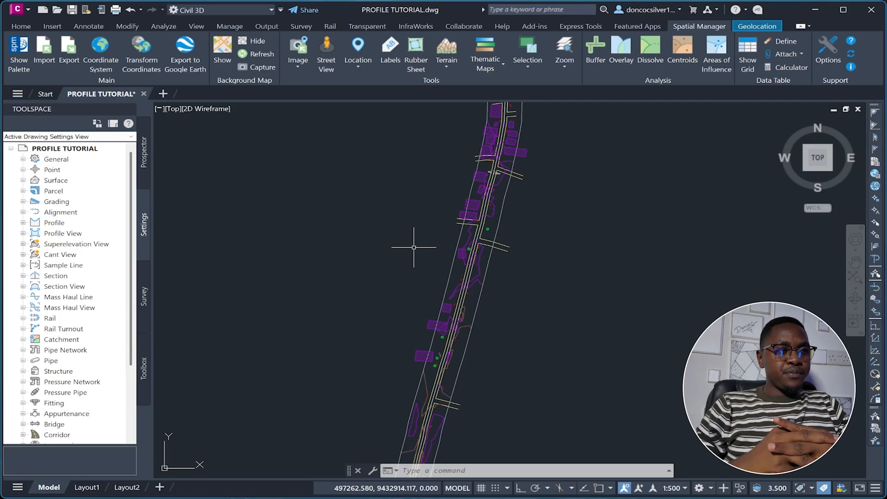
pyautogui.click(20, 26)
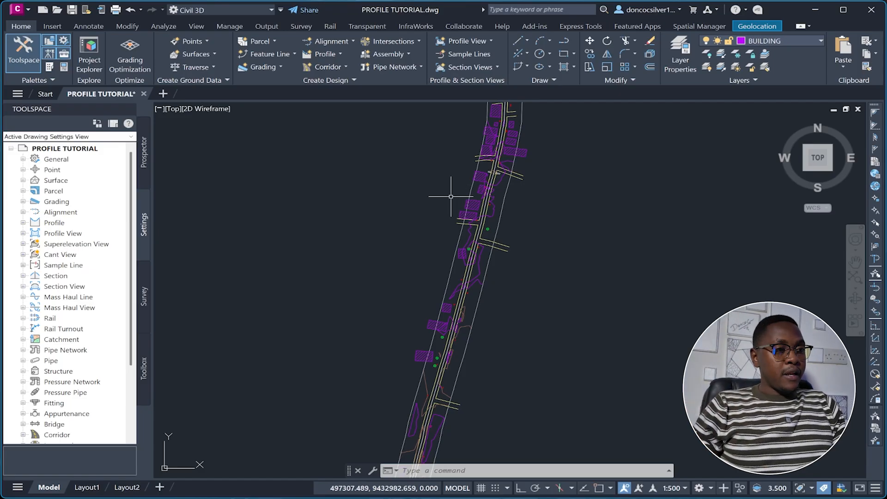
pyautogui.scroll(-3, 461, 192)
pyautogui.scroll(-2, 442, 137)
pyautogui.scroll(2, 442, 138)
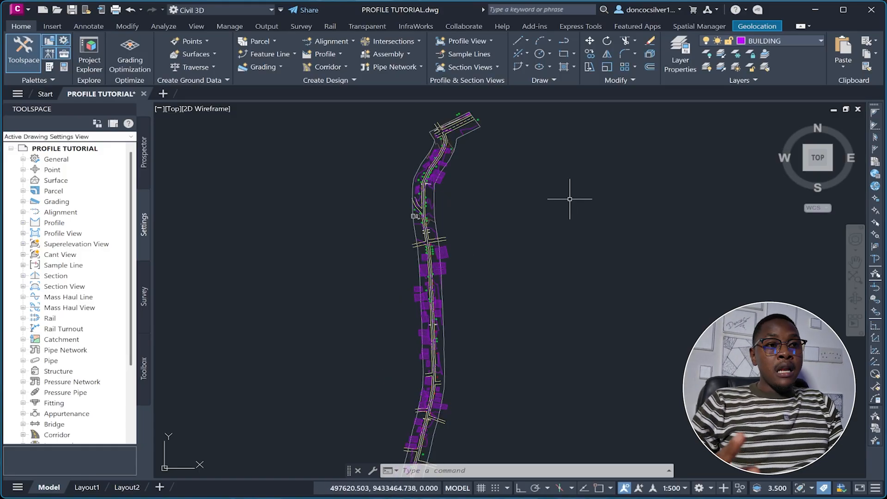
pyautogui.scroll(3, 467, 146)
pyautogui.scroll(3, 467, 146)
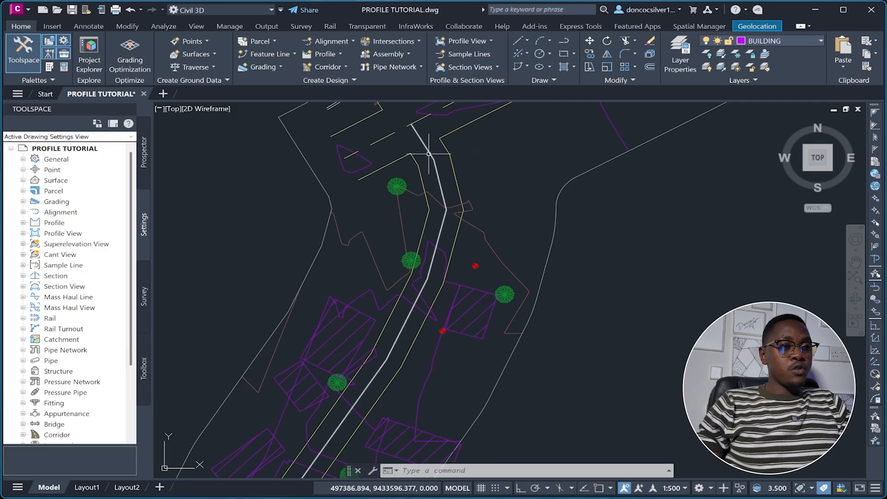
pyautogui.moveTo(429, 154)
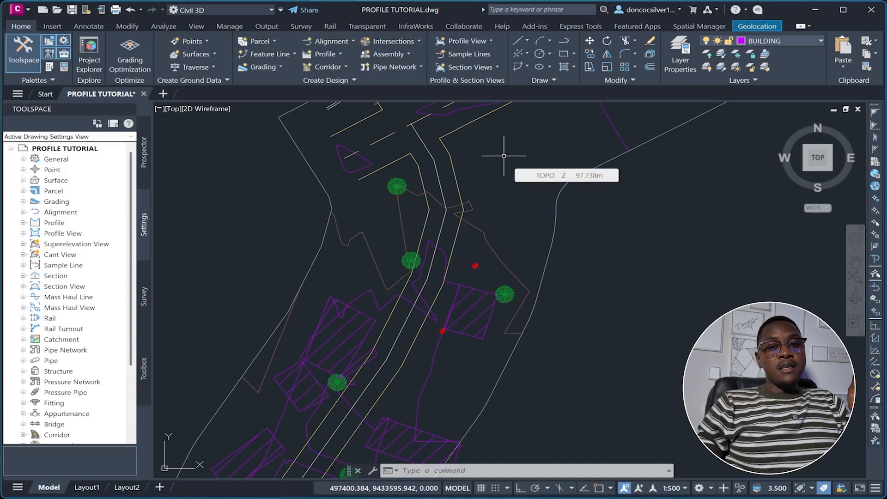
# Select the road centreline polyline to inspect its run down to the southern end, and clear the selection
pyautogui.click(451, 169)
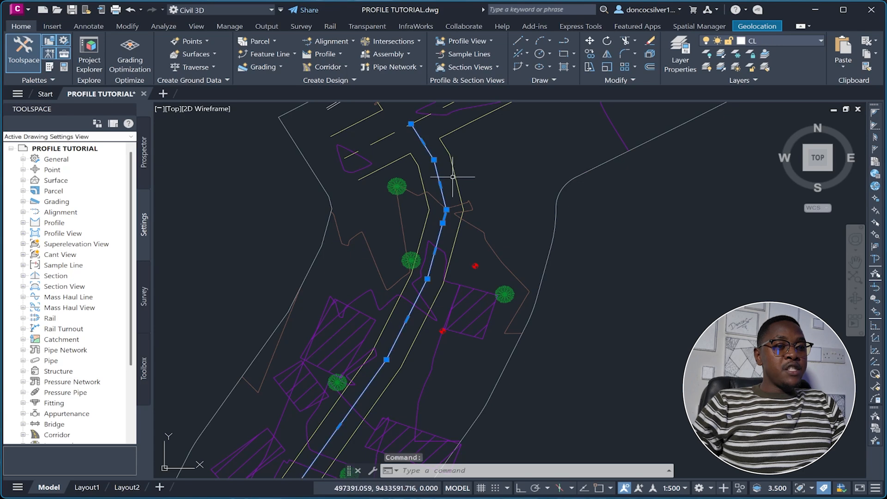
pyautogui.scroll(-8, 511, 174)
pyautogui.scroll(-3, 512, 174)
pyautogui.scroll(3, 419, 277)
pyautogui.scroll(3, 439, 389)
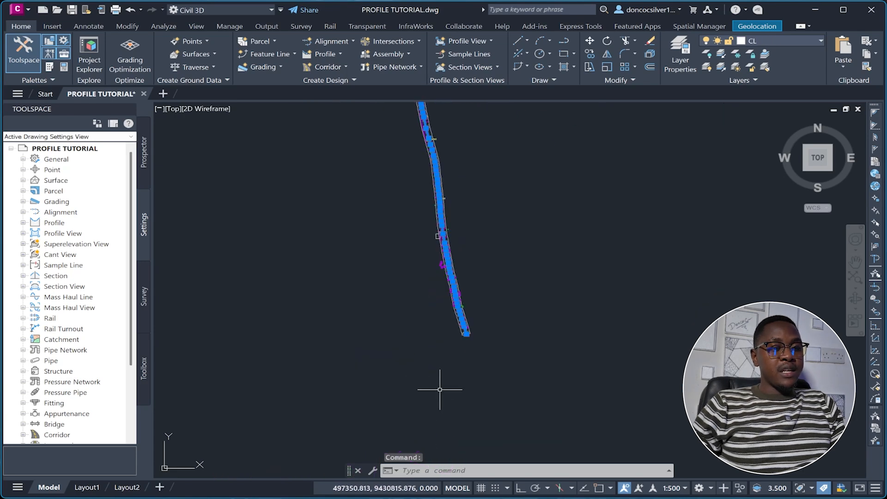
pyautogui.scroll(2, 473, 346)
pyautogui.scroll(8, 473, 346)
pyautogui.scroll(-3, 439, 337)
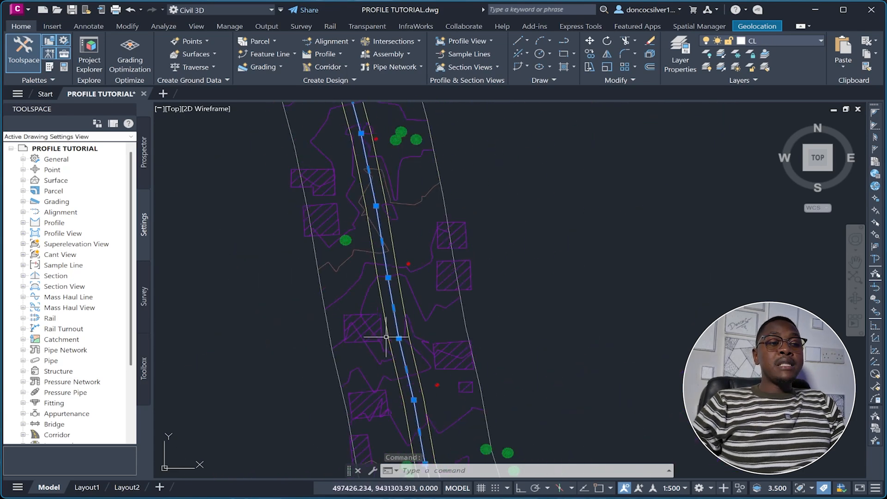
pyautogui.moveTo(386, 336)
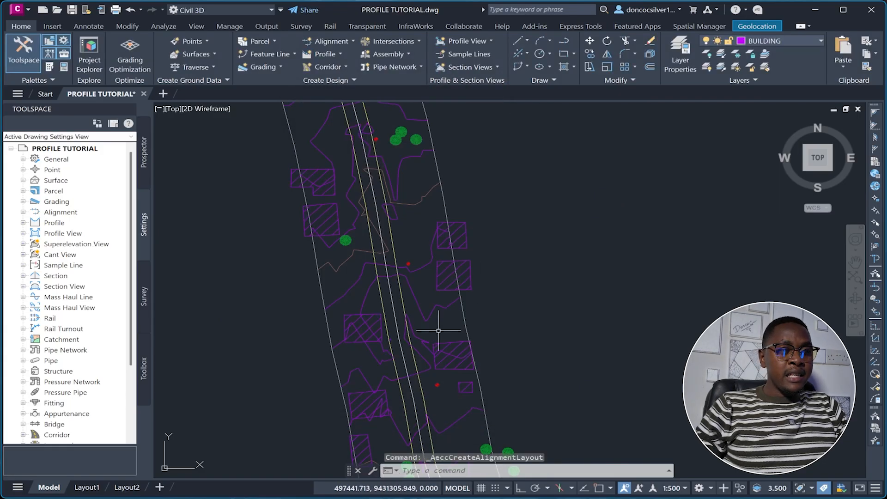
pyautogui.scroll(-3, 410, 340)
pyautogui.moveTo(393, 290)
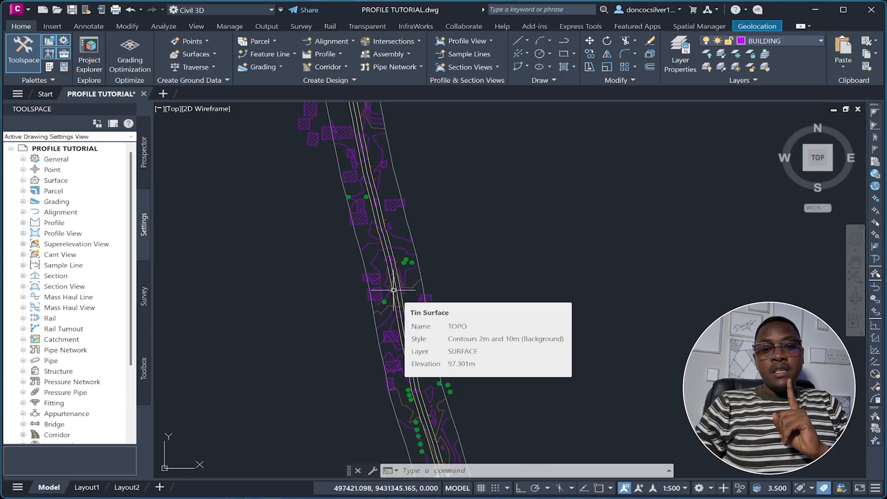
# Start Create Alignment from Objects, using the road centreline polyline at the northern junction as the source entity
pyautogui.click(329, 41)
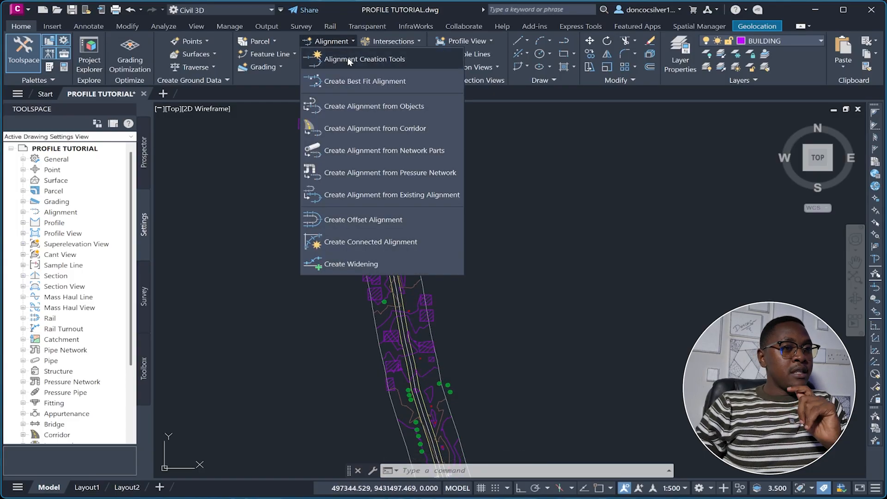
pyautogui.click(366, 108)
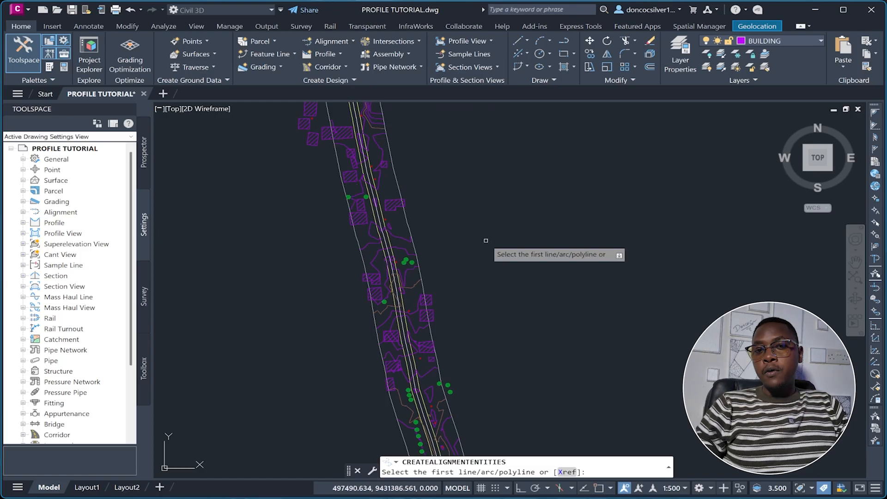
pyautogui.scroll(-10, 447, 303)
pyautogui.scroll(8, 422, 236)
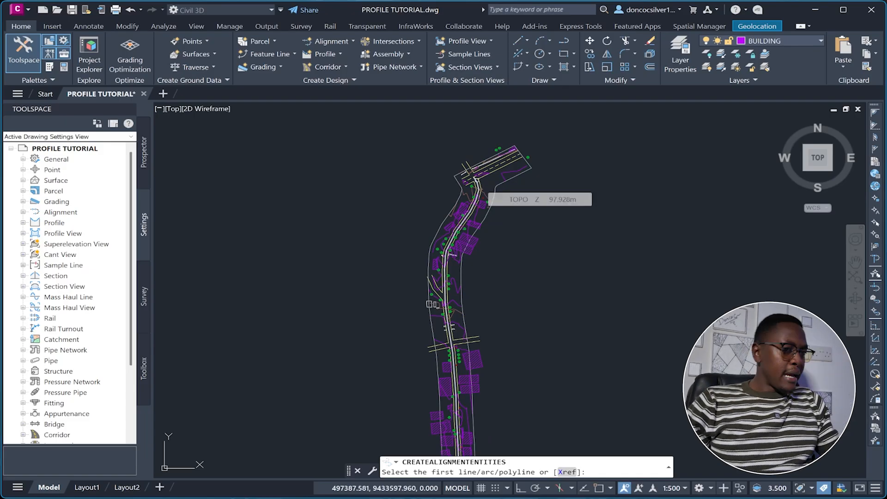
pyautogui.scroll(6, 478, 181)
pyautogui.click(473, 186)
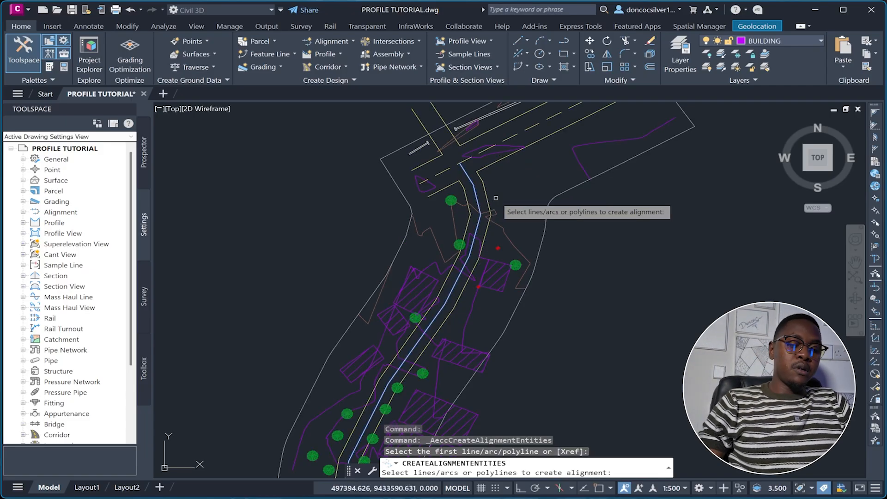
pyautogui.press('Return')
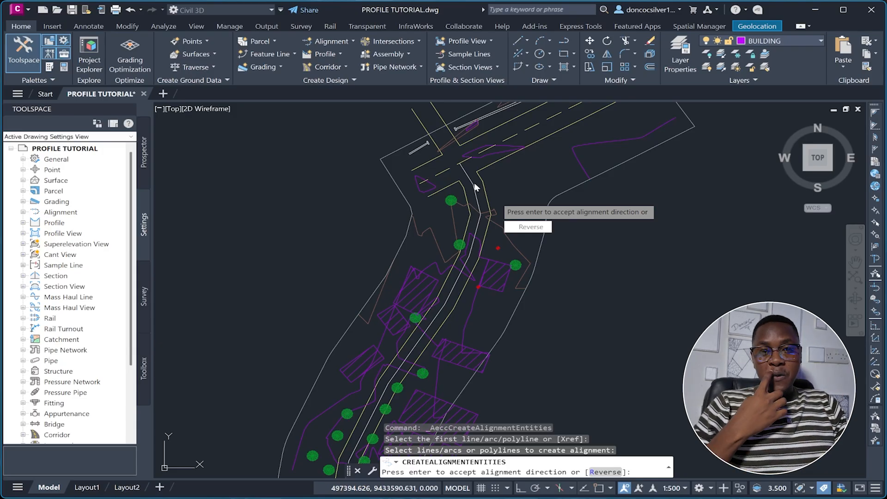
# Check the proposed alignment direction along the corridor and accept it without reversing
pyautogui.scroll(-7, 456, 182)
pyautogui.scroll(5, 439, 292)
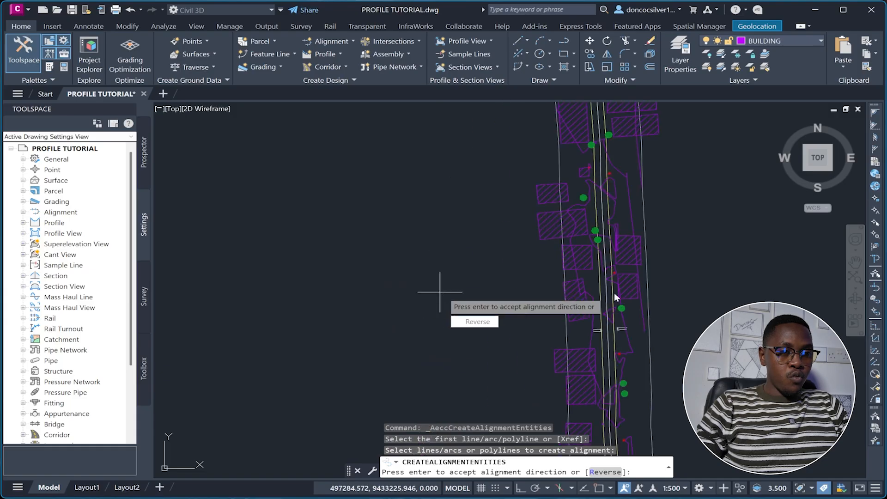
pyautogui.scroll(5, 656, 279)
pyautogui.scroll(-8, 491, 274)
pyautogui.scroll(6, 504, 339)
pyautogui.scroll(-5, 503, 338)
pyautogui.scroll(5, 406, 317)
pyautogui.scroll(-3, 445, 313)
pyautogui.scroll(-4, 446, 295)
pyautogui.scroll(5, 446, 159)
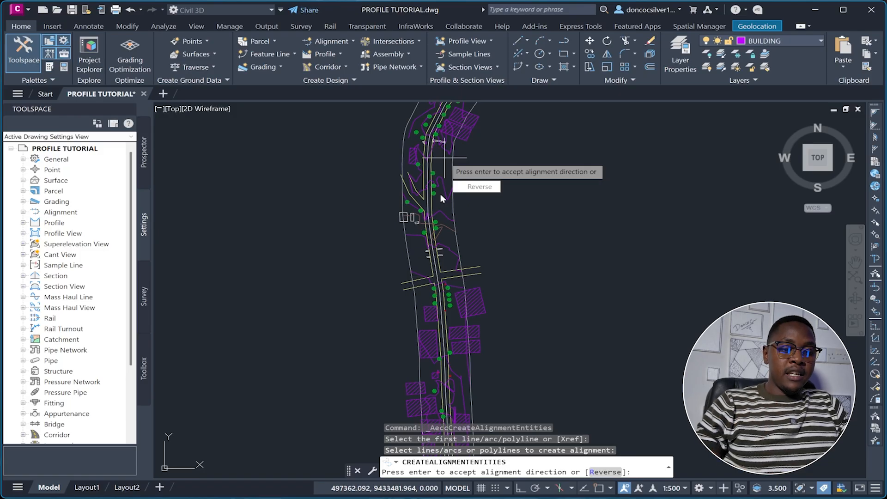
pyautogui.press('Return')
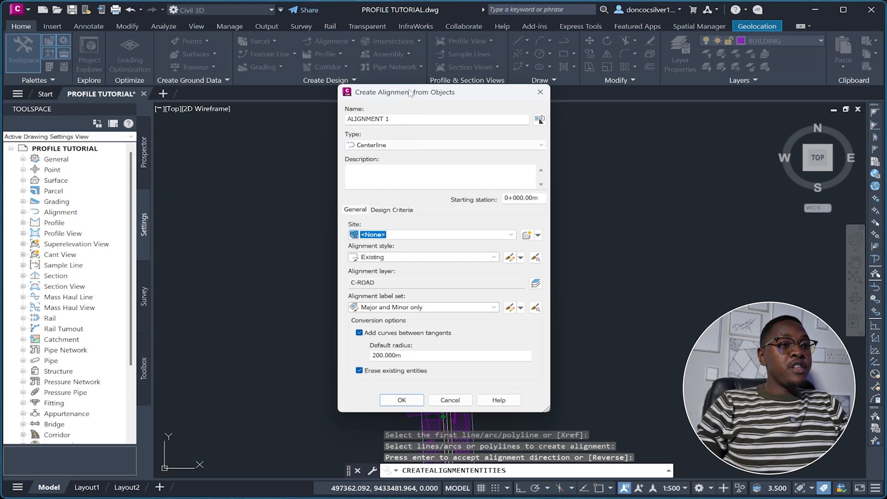
# Name the alignment ALIGNMENT 01, with type Centerline and alignment style Existing
pyautogui.click(415, 121)
pyautogui.press('BackSpace')
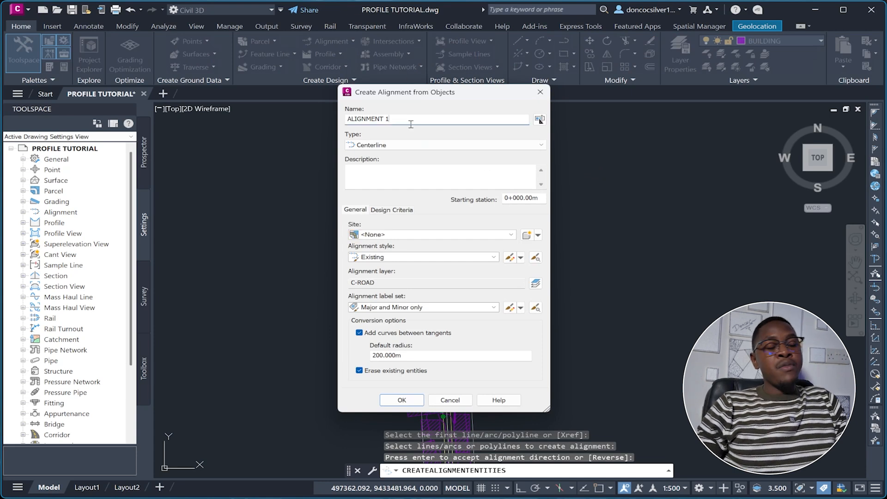
pyautogui.write('01')
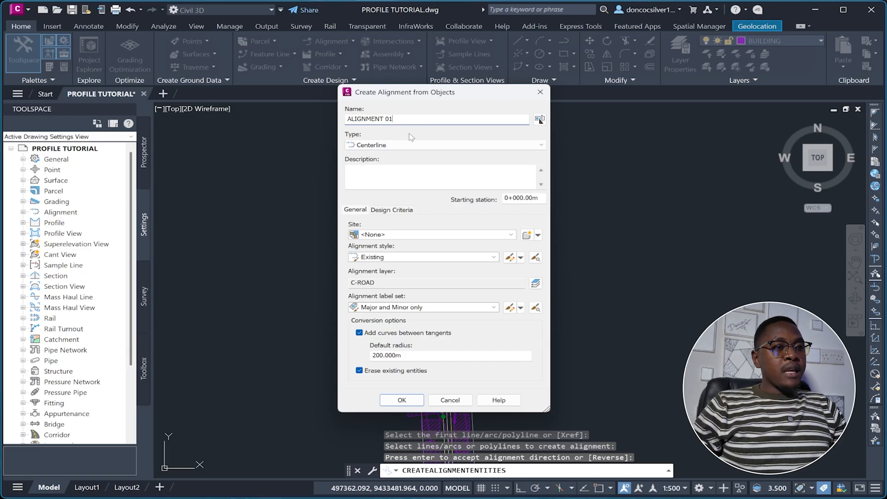
pyautogui.click(401, 145)
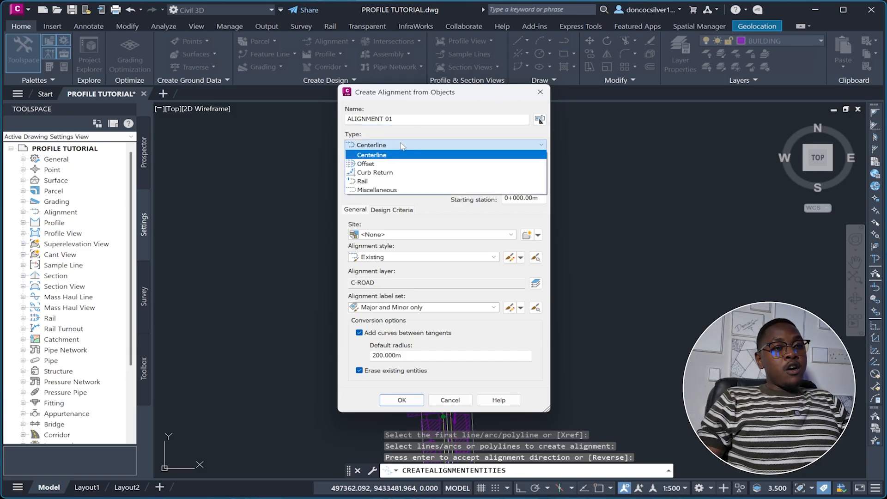
pyautogui.click(402, 147)
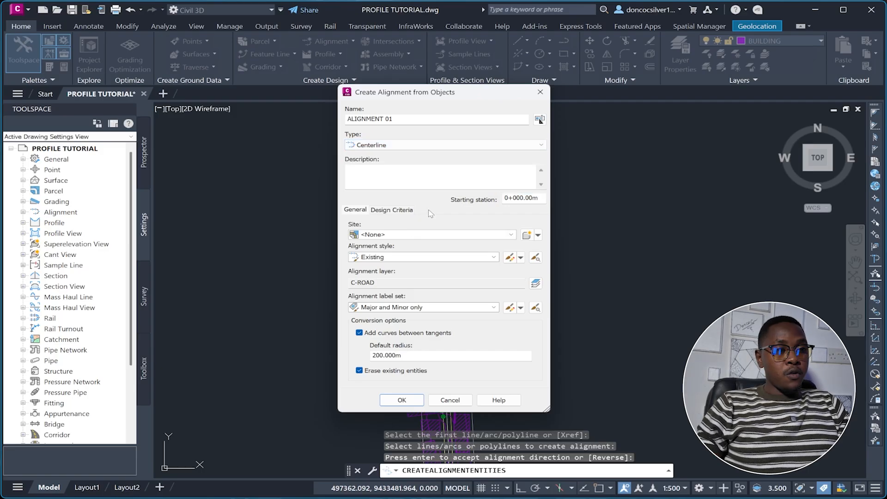
pyautogui.click(429, 257)
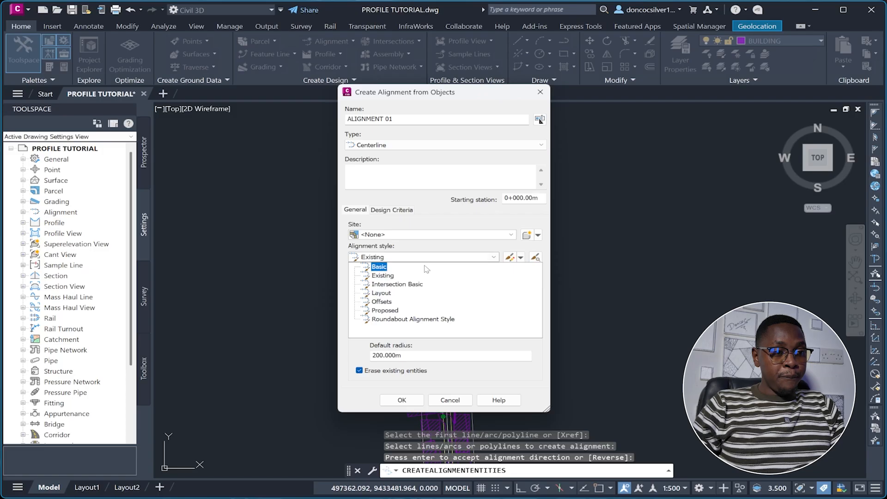
pyautogui.click(378, 276)
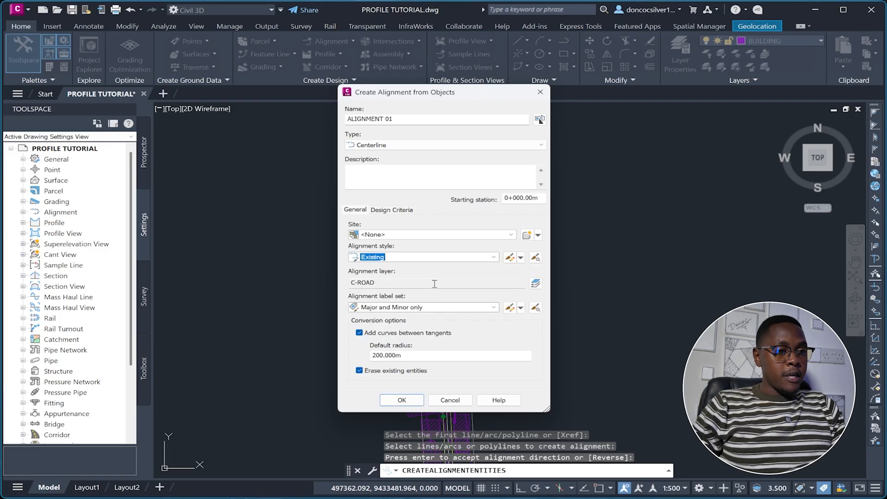
# Choose the Major and Minor only label set, disable erasing of existing entities, and create the alignment
pyautogui.click(414, 308)
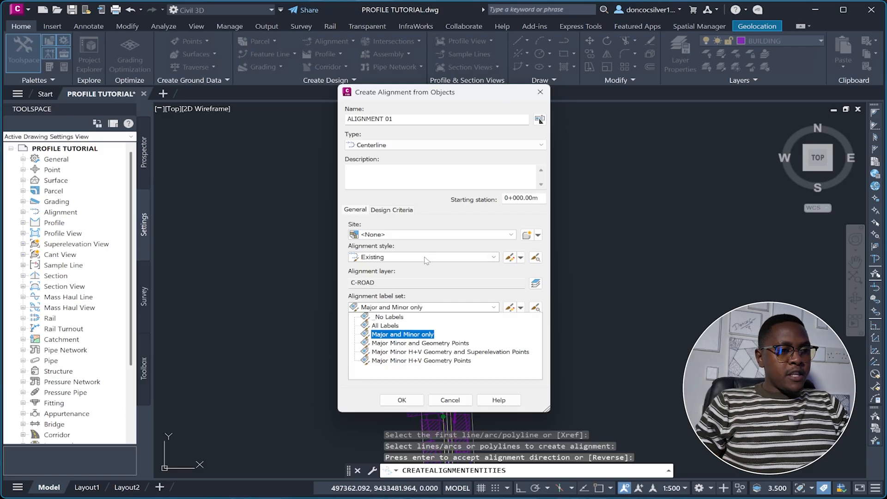
pyautogui.click(388, 329)
pyautogui.click(395, 335)
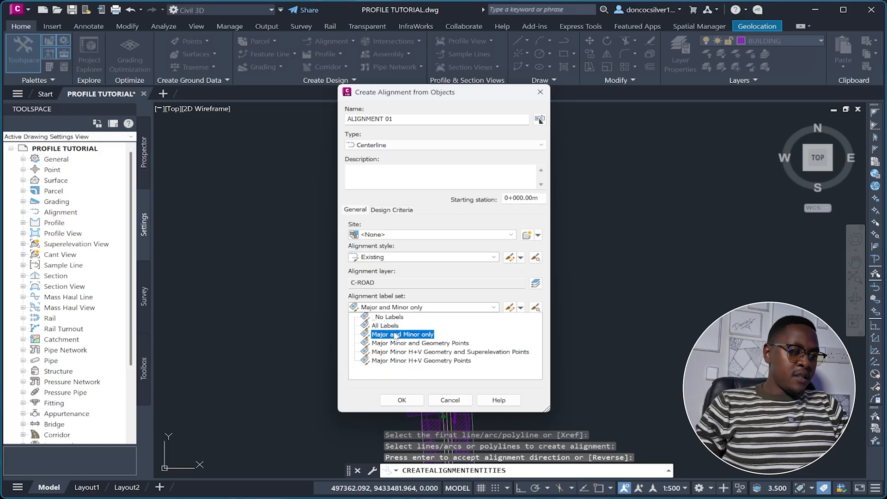
pyautogui.click(395, 335)
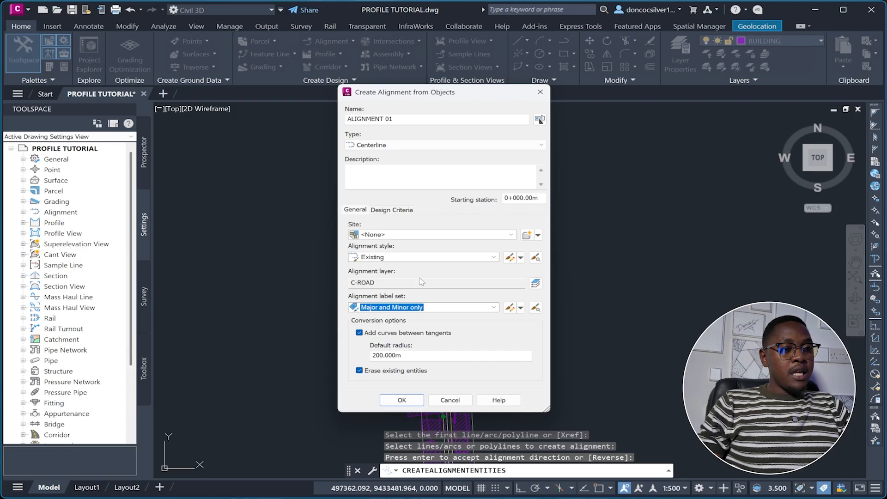
pyautogui.click(360, 371)
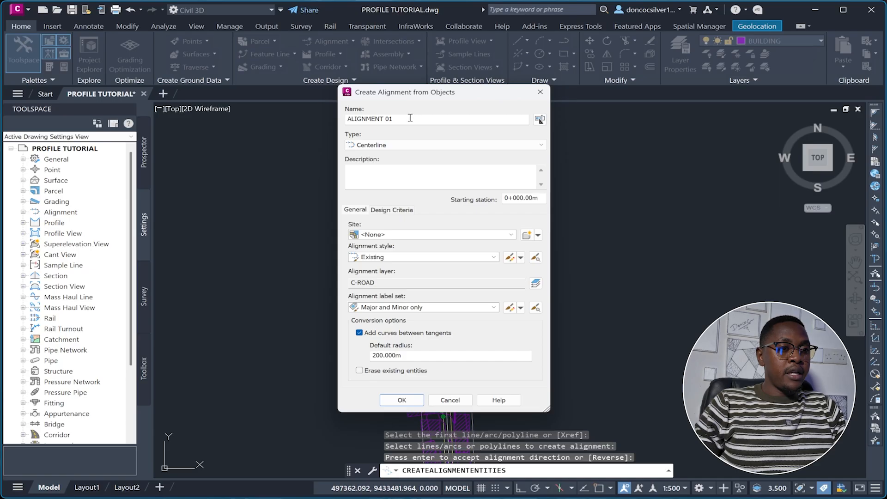
pyautogui.click(402, 400)
# Examine the station labels along the new alignment from its northern start to its southern end
pyautogui.scroll(5, 325, 254)
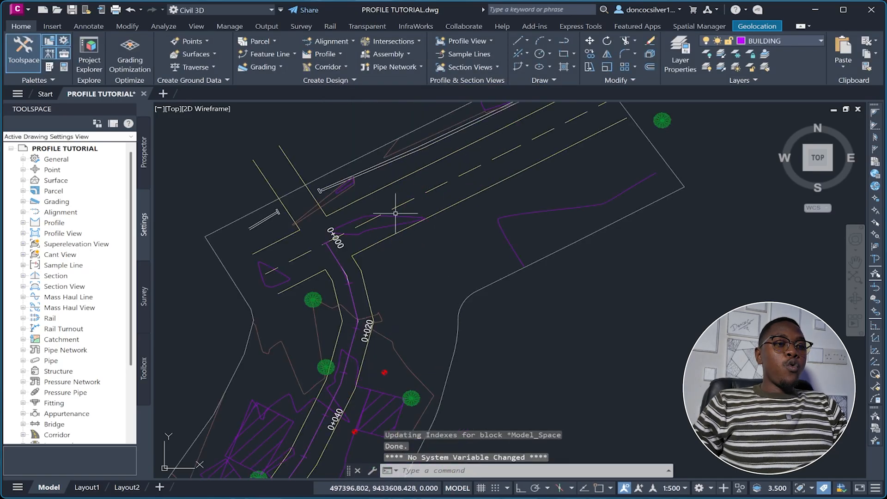
pyautogui.scroll(3, 318, 186)
pyautogui.scroll(-3, 382, 182)
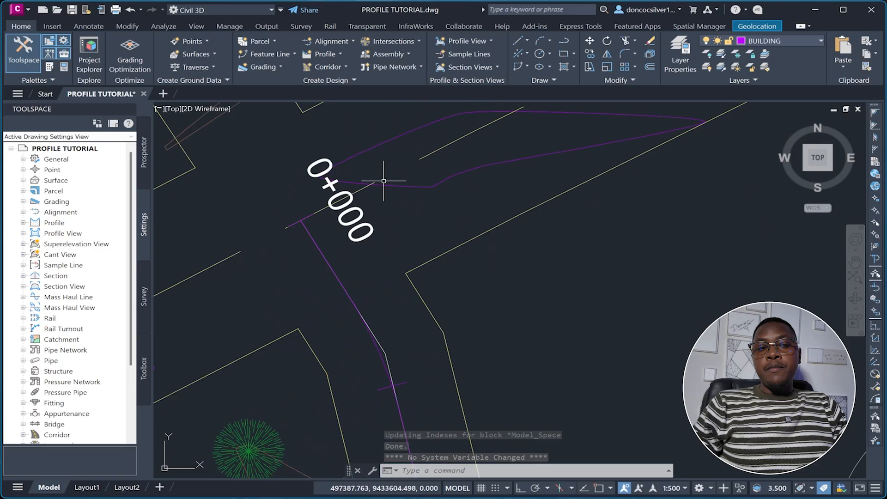
pyautogui.scroll(6, 346, 189)
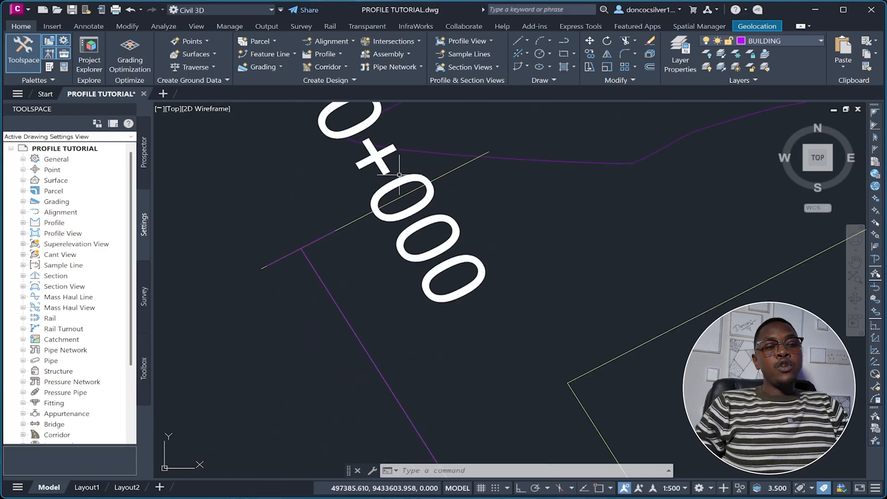
pyautogui.scroll(-3, 340, 194)
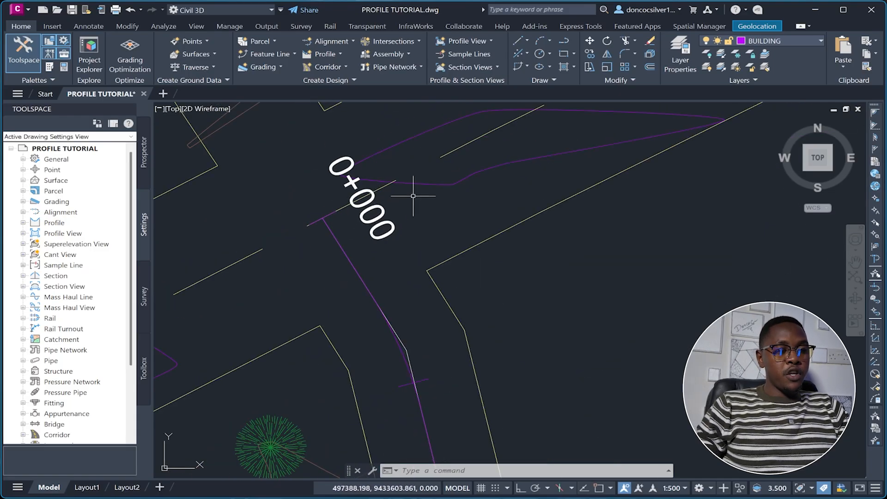
pyautogui.scroll(-5, 322, 197)
pyautogui.scroll(5, 349, 241)
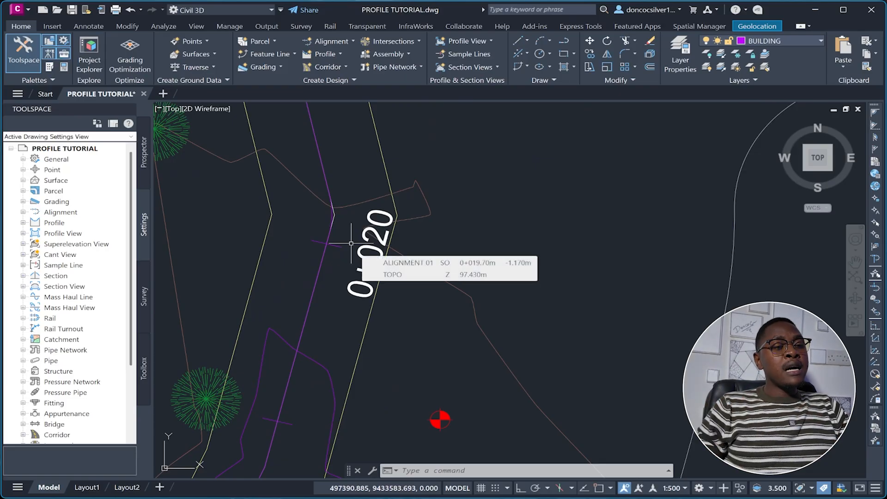
pyautogui.scroll(-2, 378, 241)
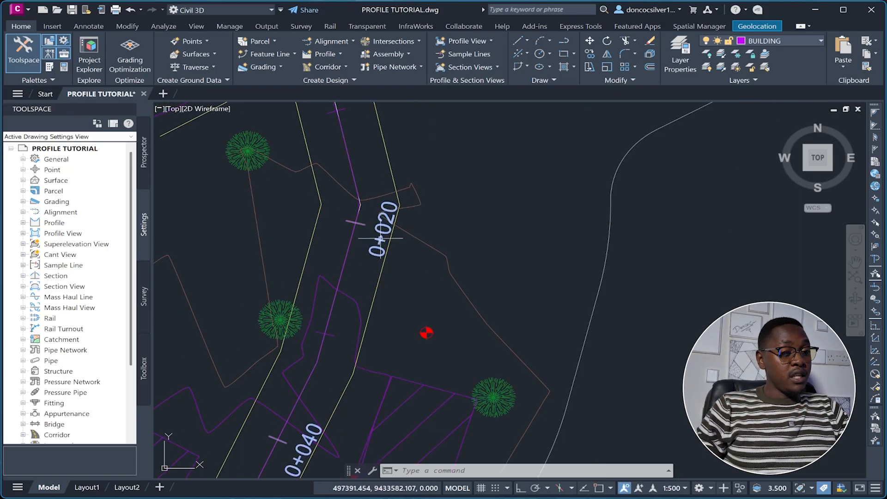
pyautogui.scroll(-6, 404, 190)
pyautogui.scroll(-2, 402, 271)
pyautogui.scroll(3, 407, 331)
pyautogui.scroll(8, 407, 330)
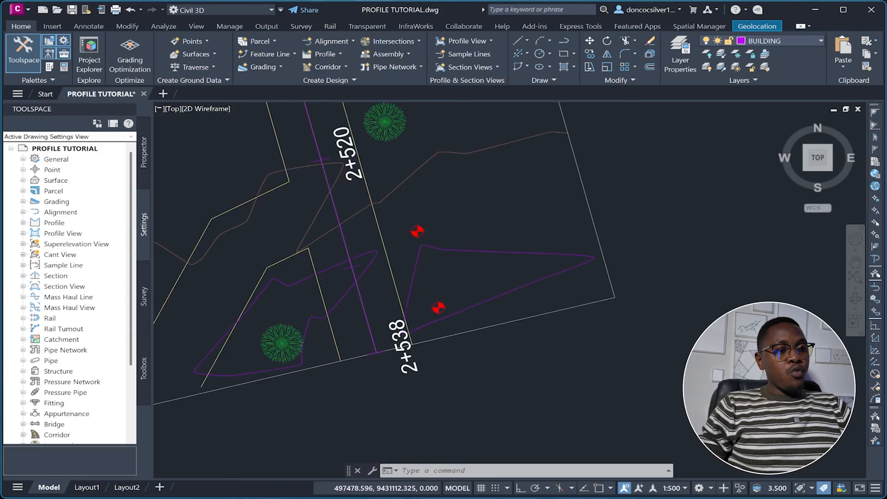
# Examine the end station label at the alignment's southern end and the full extent of ALIGNMENT 01 along the corridor
pyautogui.moveTo(392, 337)
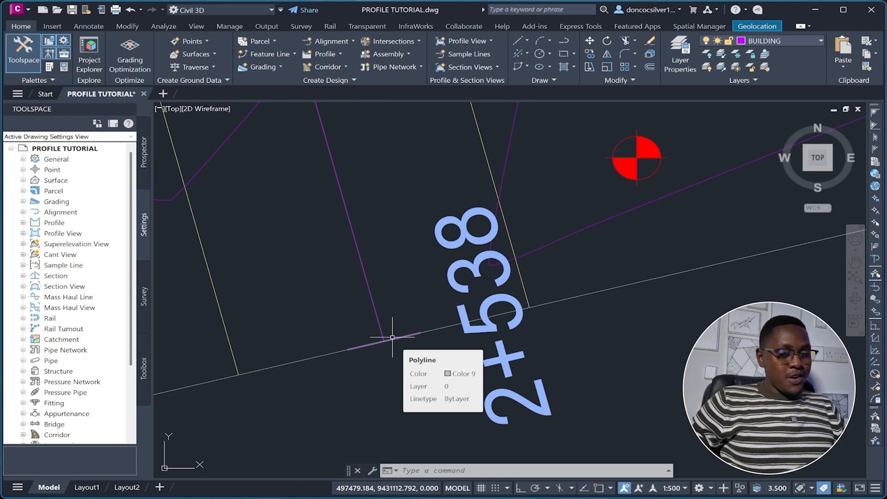
pyautogui.scroll(-2, 365, 313)
pyautogui.moveTo(365, 313)
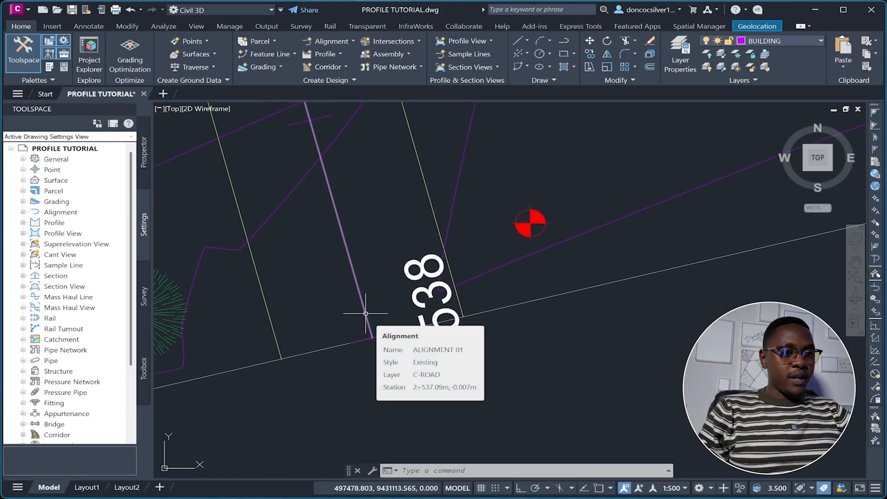
pyautogui.scroll(-2, 416, 333)
pyautogui.scroll(2, 462, 356)
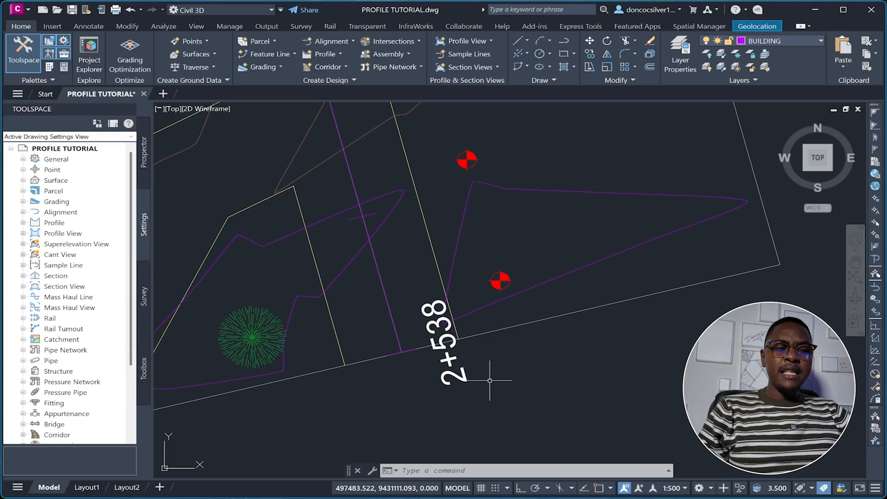
pyautogui.scroll(-2, 471, 361)
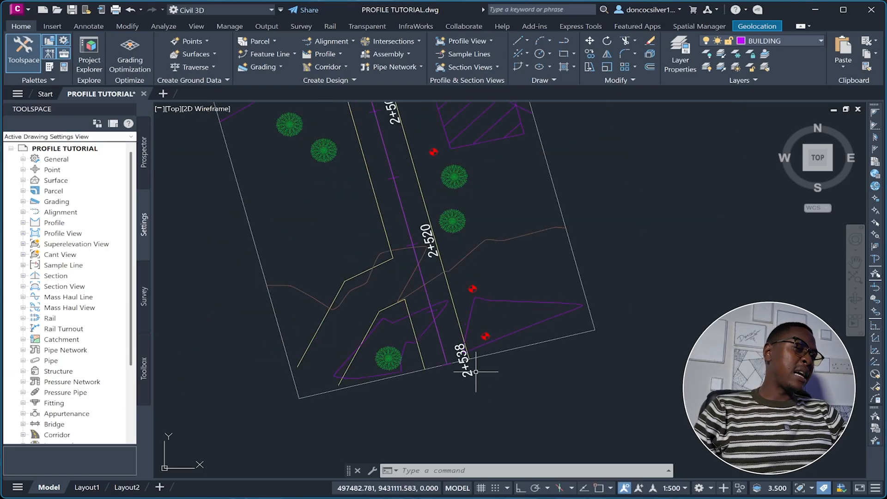
pyautogui.scroll(-3, 425, 245)
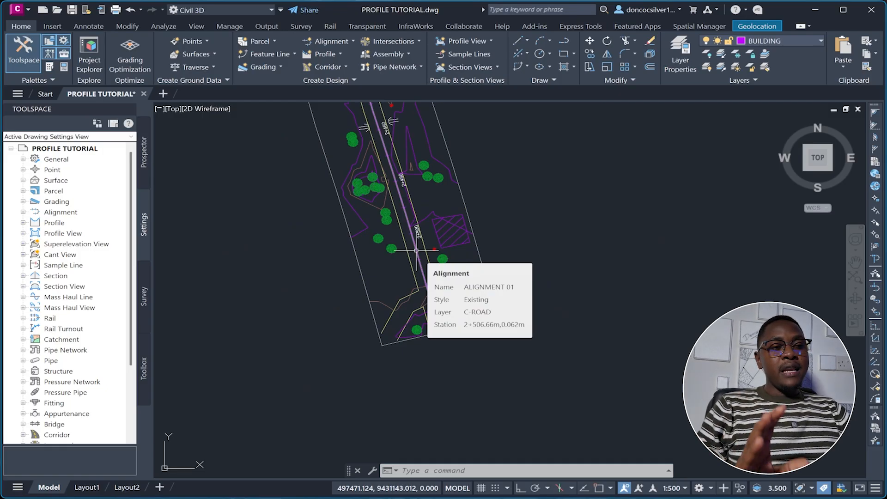
pyautogui.scroll(-7, 415, 250)
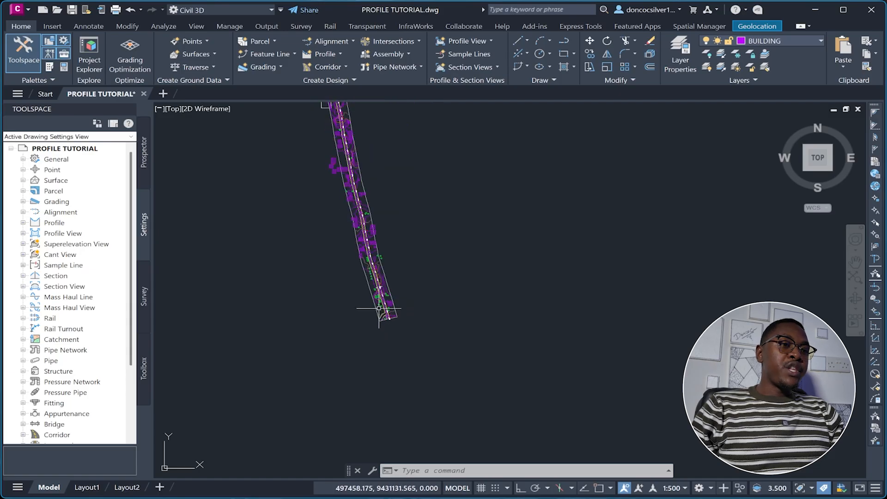
pyautogui.scroll(6, 366, 194)
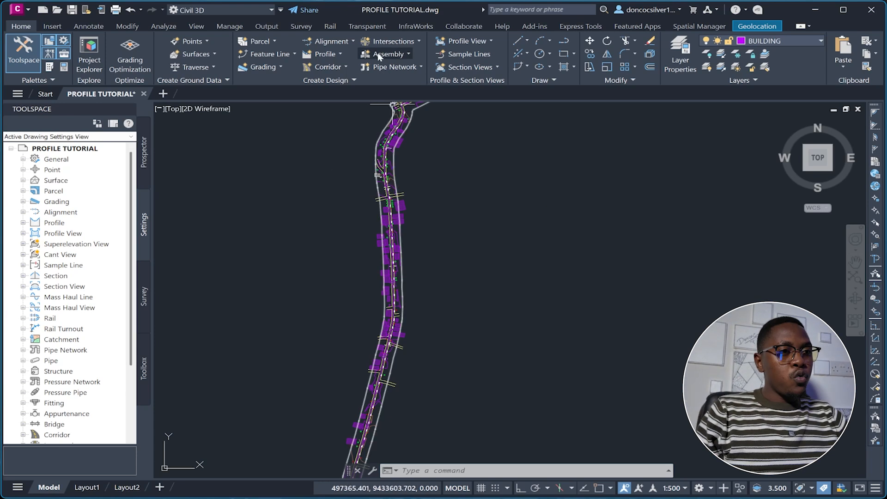
# Add a surface profile sampled from TOPO along the full station range of ALIGNMENT 01 and review its profile list entry
pyautogui.click(322, 55)
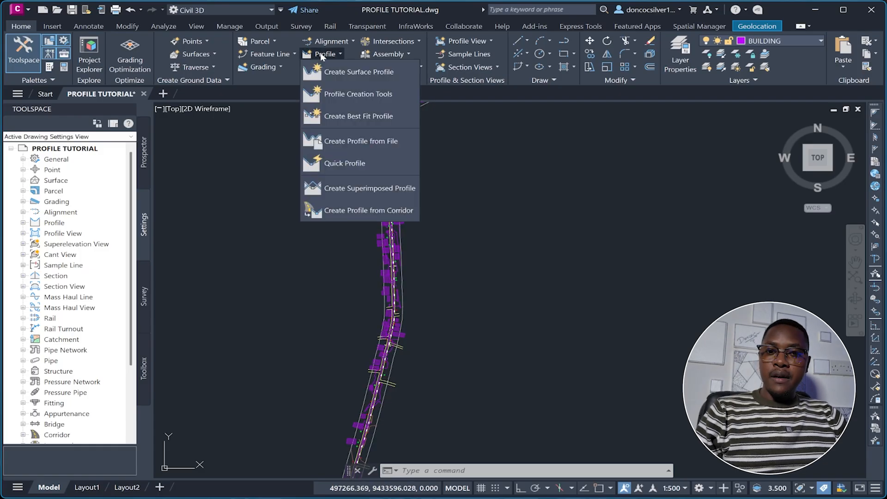
pyautogui.click(342, 73)
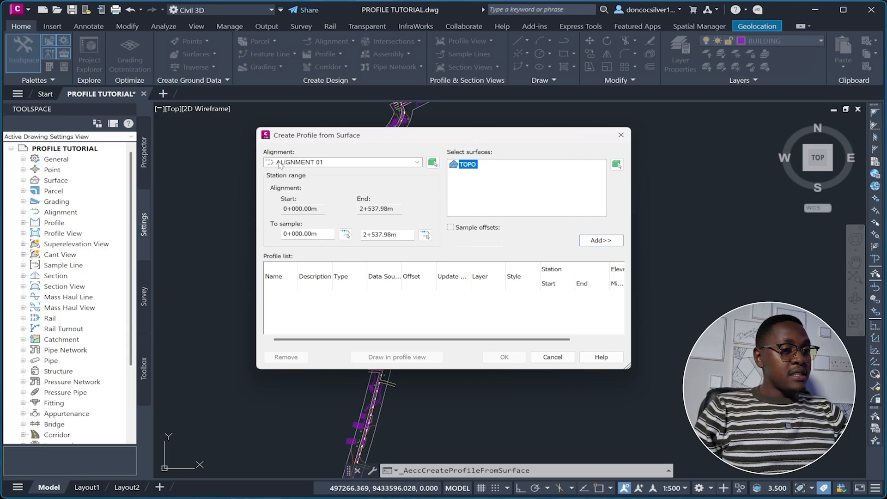
pyautogui.click(383, 212)
pyautogui.doubleClick(383, 213)
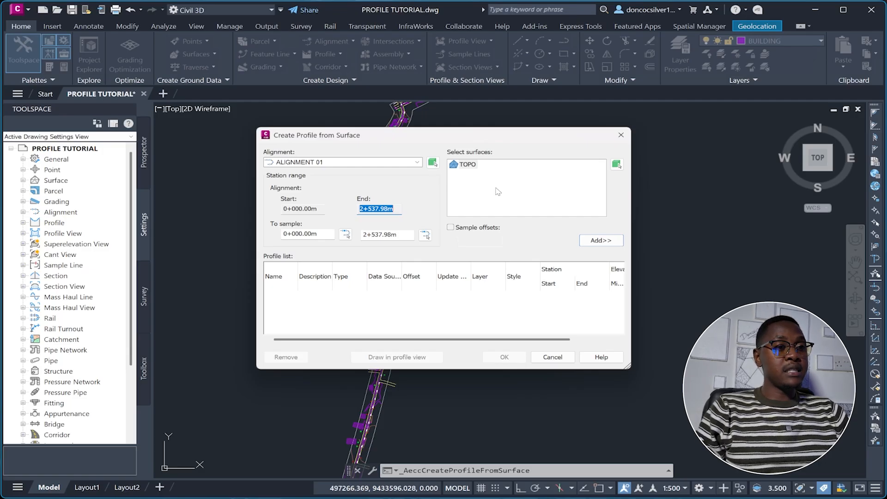
pyautogui.click(467, 168)
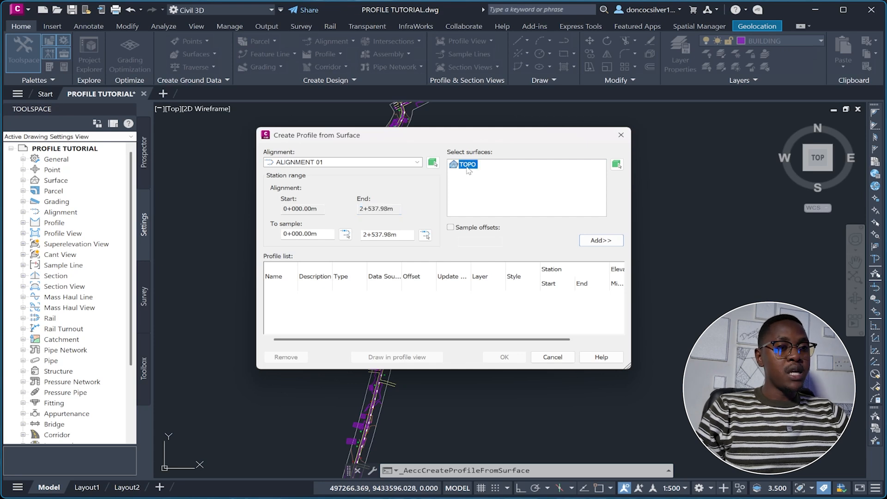
pyautogui.click(602, 240)
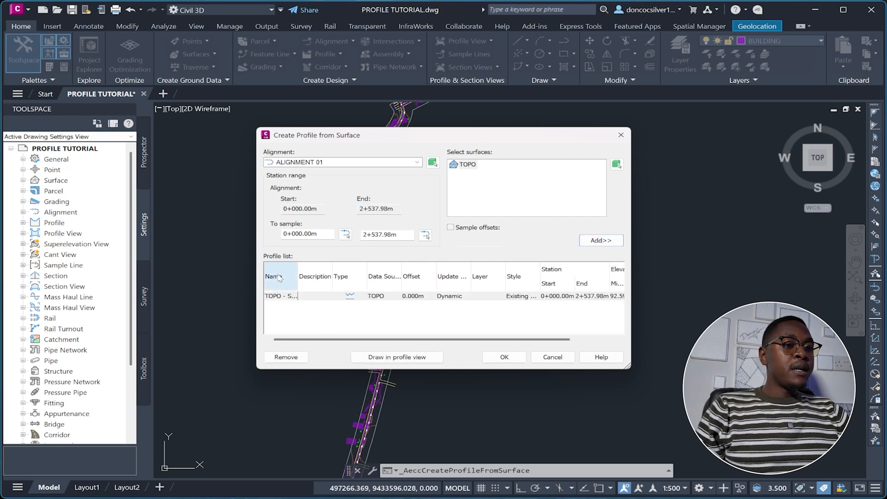
pyautogui.click(316, 296)
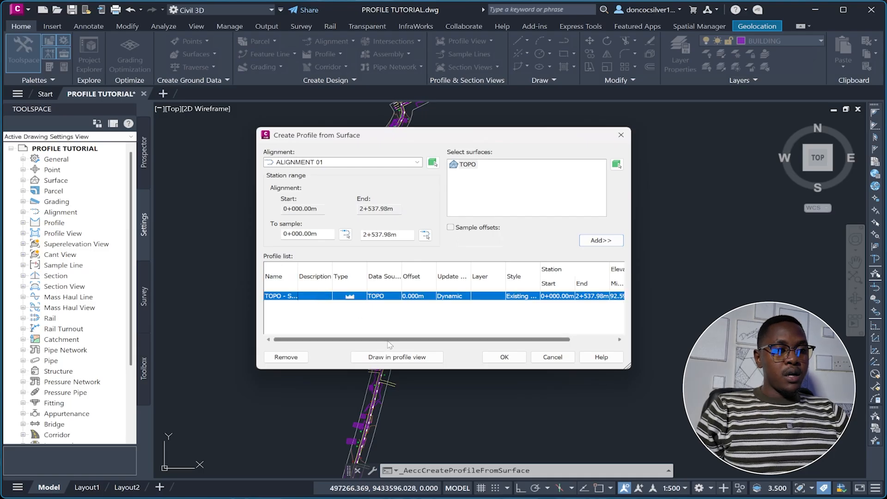
pyautogui.moveTo(399, 340); pyautogui.dragTo(443, 347)
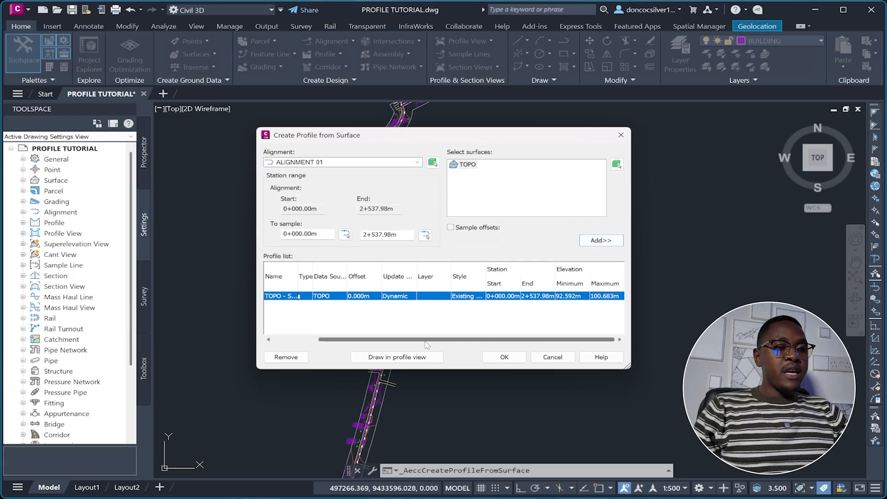
# Start drawing the surface profile in a profile view and review the station range, view height, profile display and pipe network settings
pyautogui.click(406, 359)
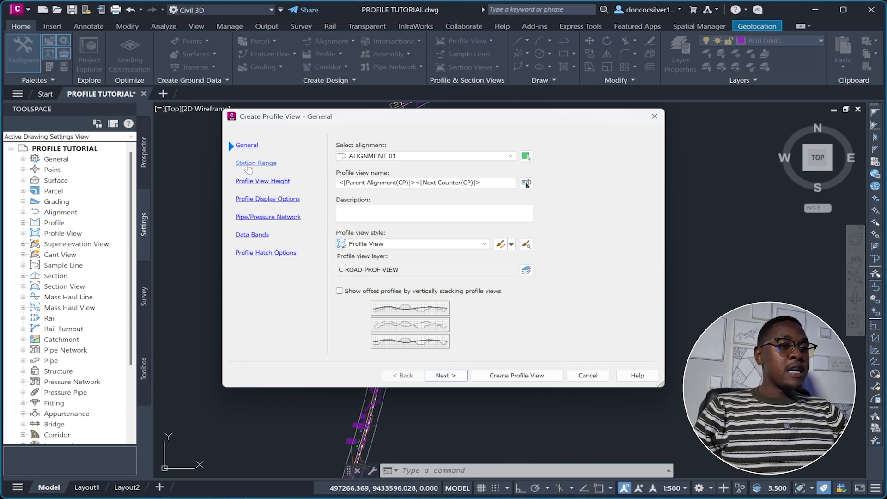
pyautogui.click(250, 163)
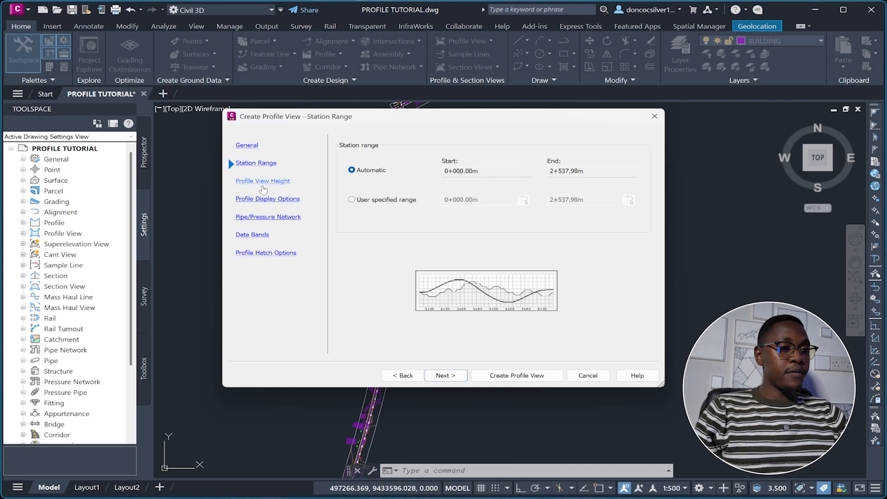
pyautogui.click(262, 185)
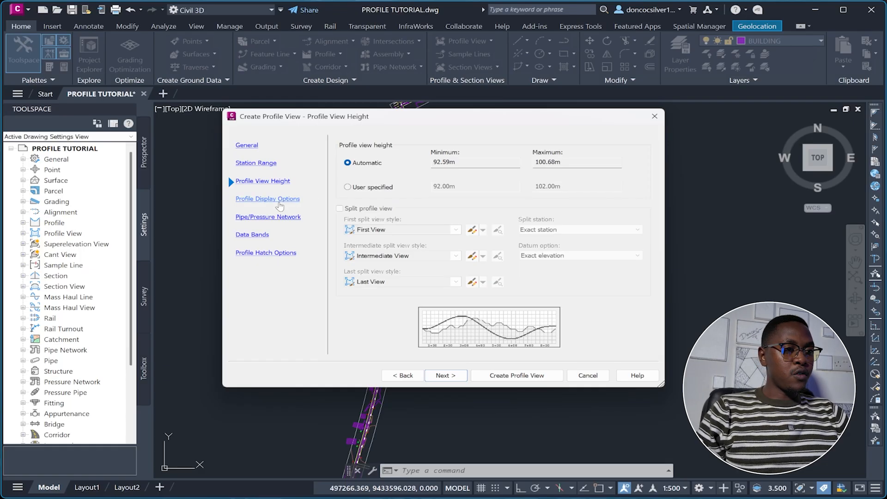
pyautogui.click(278, 202)
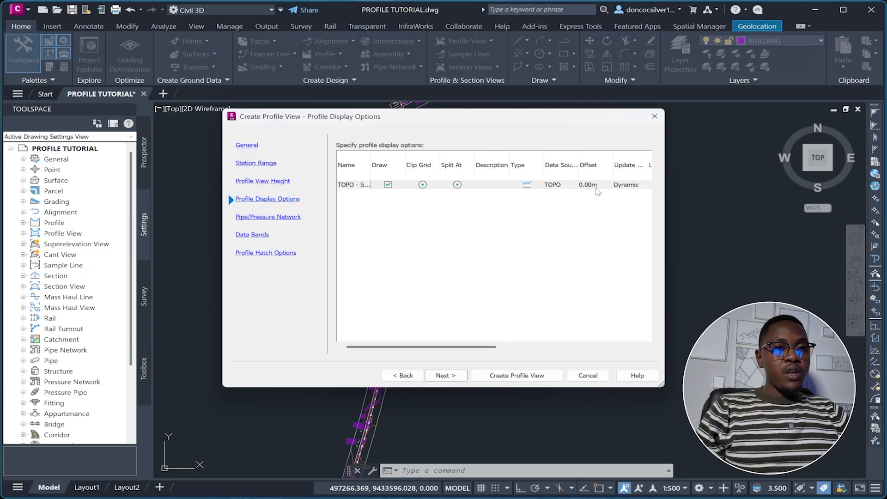
pyautogui.click(279, 222)
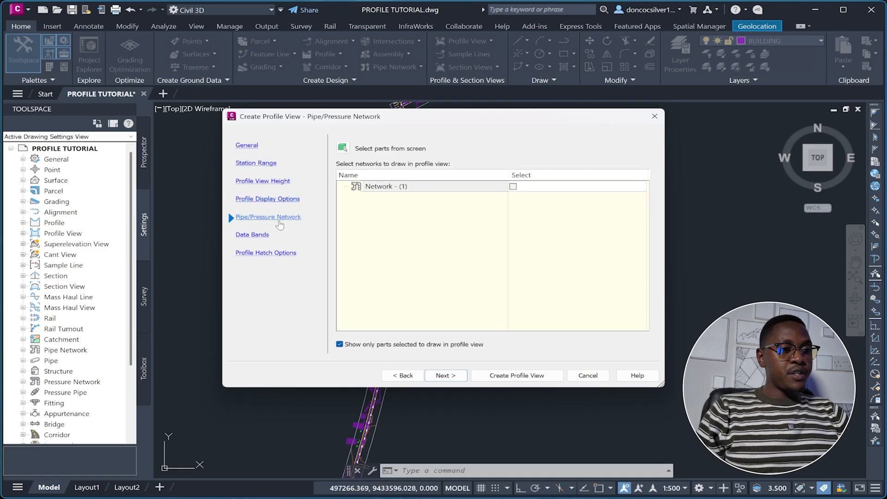
# Choose EG-FG Elevations and Stations as the data band set for the profile view
pyautogui.click(258, 235)
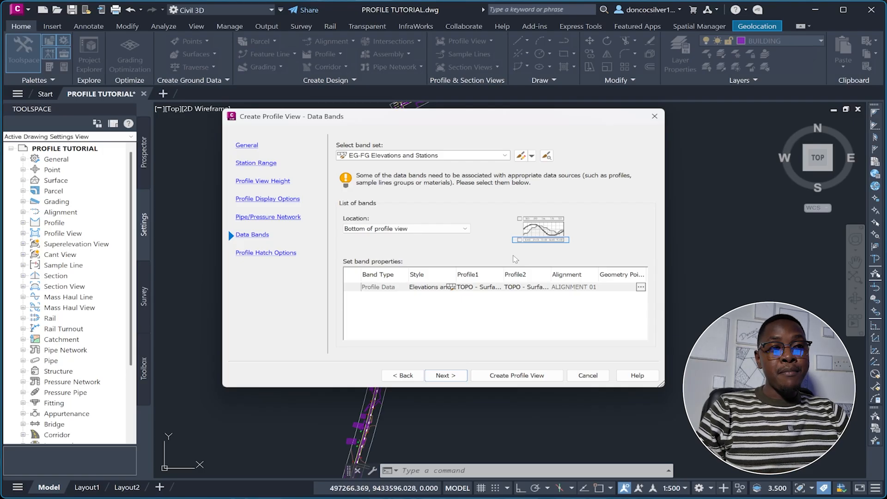
pyautogui.click(380, 157)
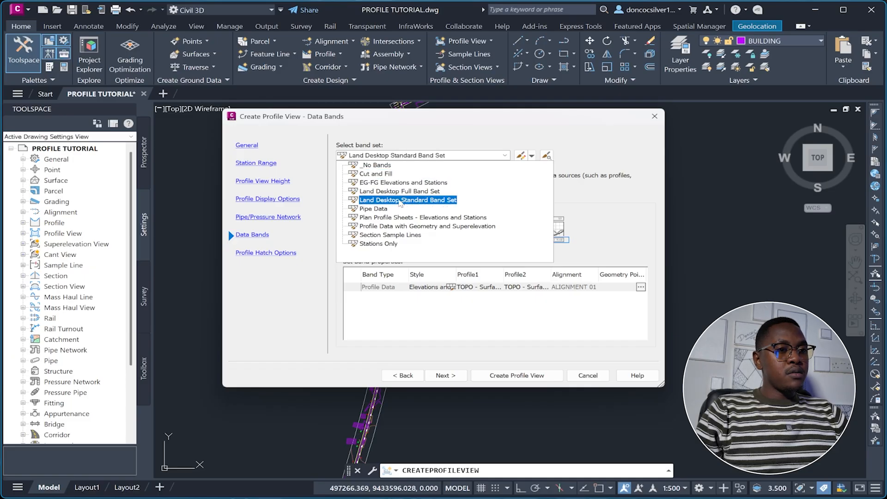
pyautogui.click(394, 183)
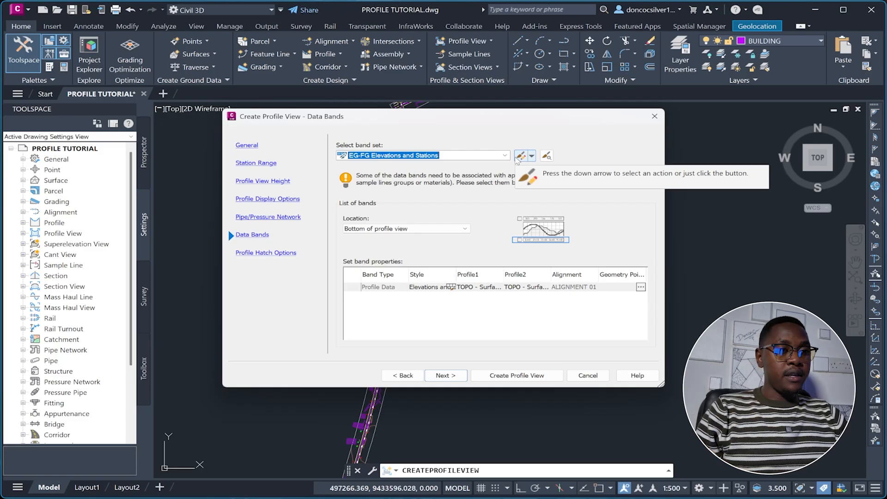
# Open the Major Station label composer of the Elevations and Stations band style used by the band set
pyautogui.click(519, 156)
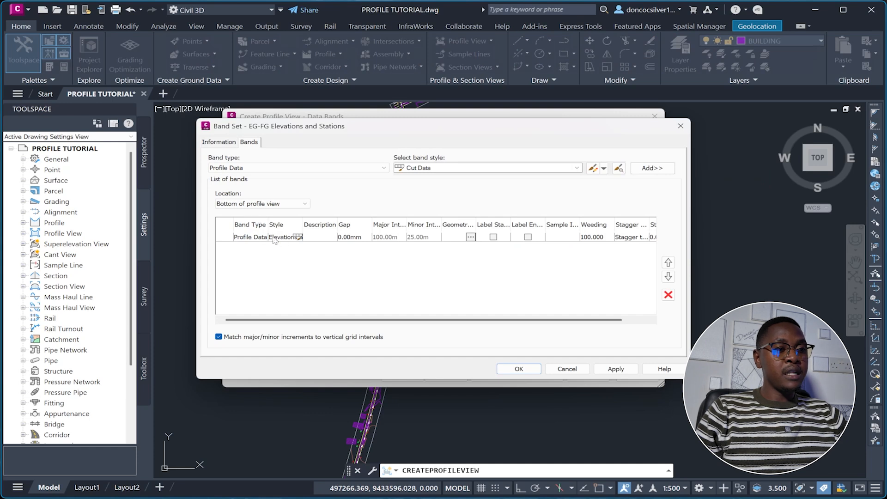
pyautogui.click(291, 237)
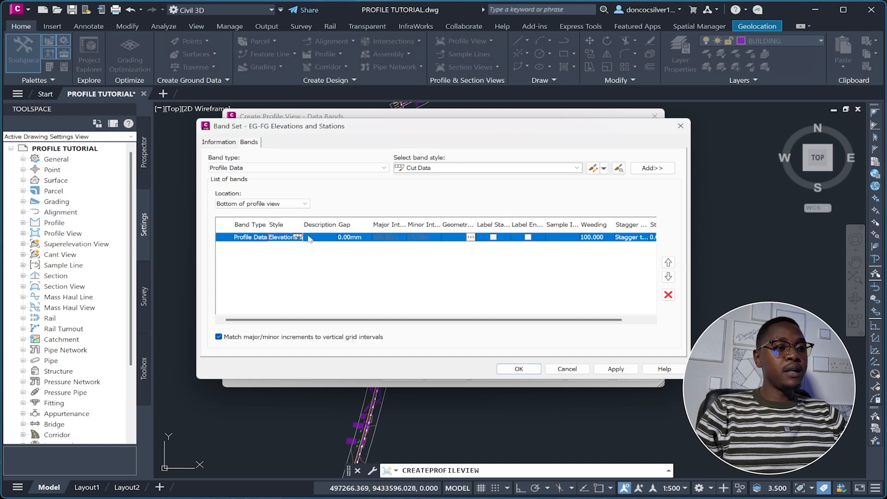
pyautogui.click(298, 237)
pyautogui.click(481, 245)
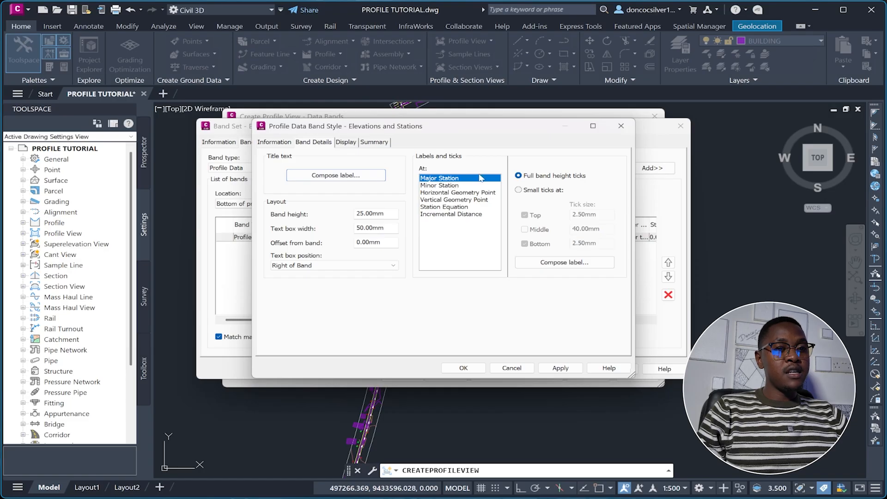
pyautogui.click(572, 262)
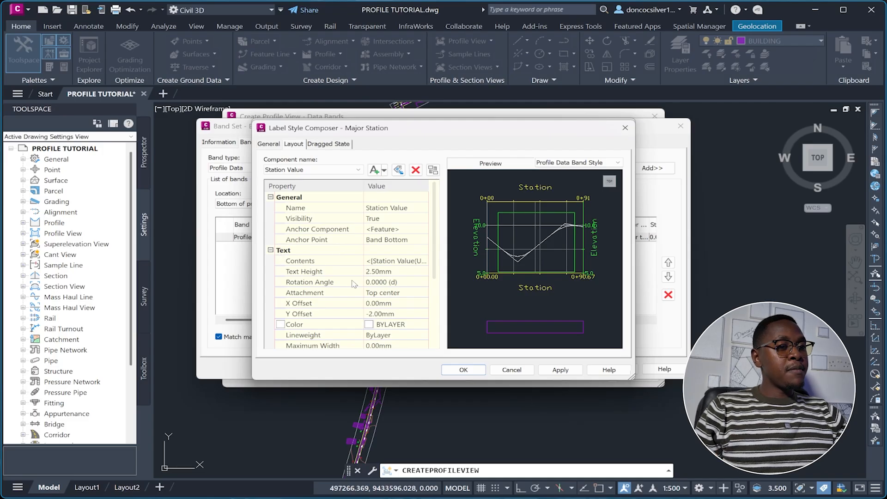
# Inspect the Station Value text contents and the properties available for it, and leave the label, band style and band set editors
pyautogui.click(409, 261)
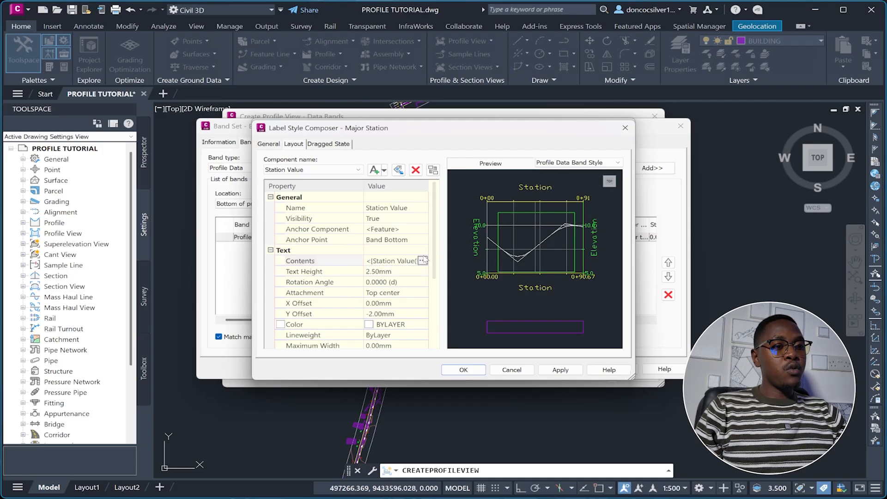
pyautogui.click(422, 260)
pyautogui.moveTo(575, 196); pyautogui.dragTo(452, 182)
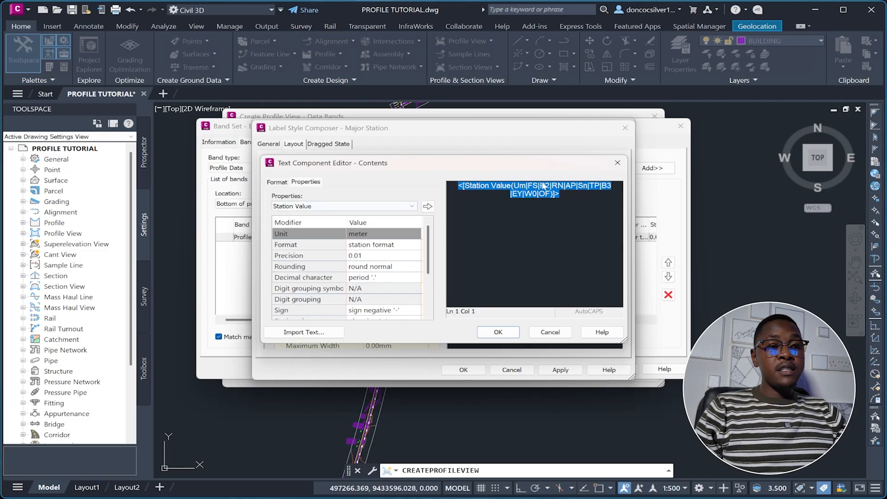
pyautogui.click(331, 206)
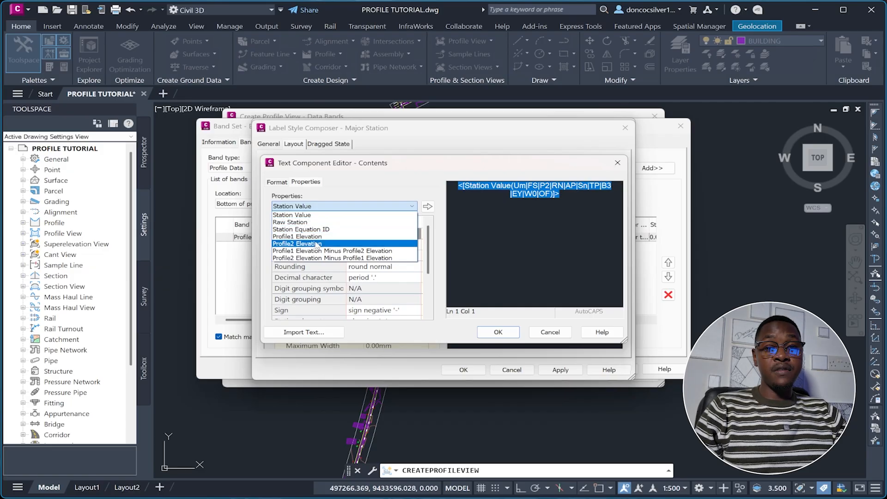
pyautogui.click(614, 163)
pyautogui.click(622, 162)
pyautogui.click(628, 116)
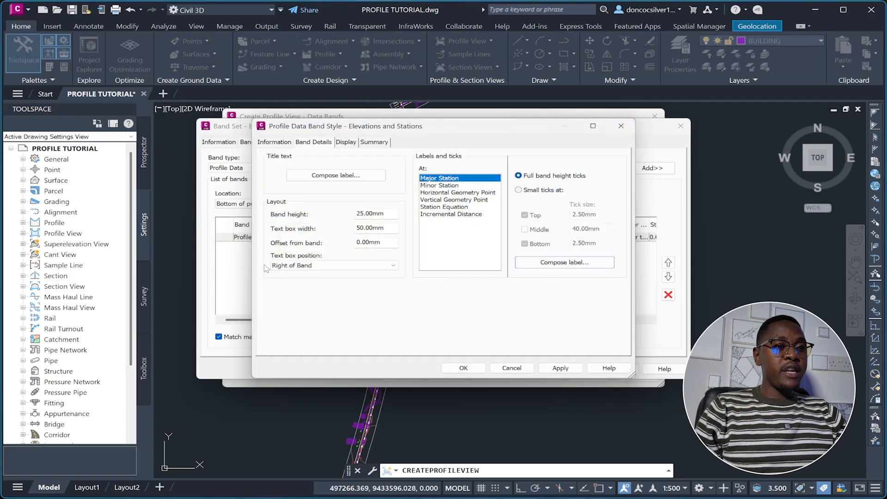
pyautogui.click(633, 133)
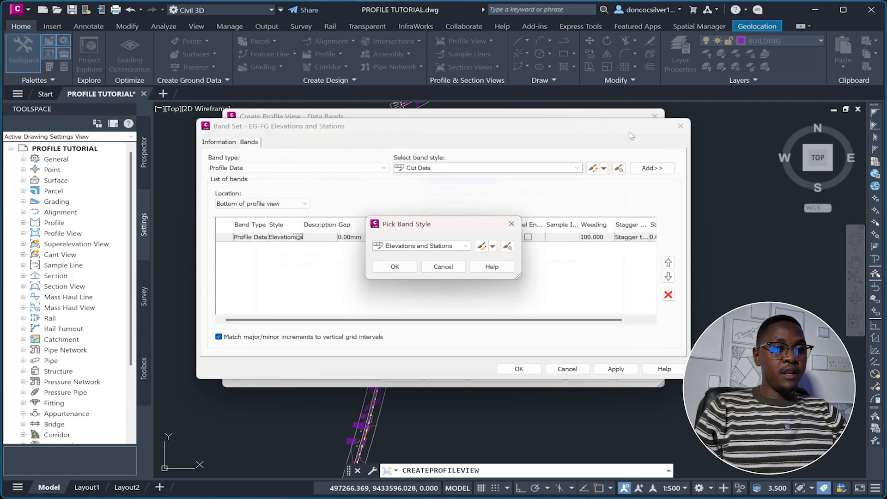
pyautogui.click(508, 224)
pyautogui.click(680, 126)
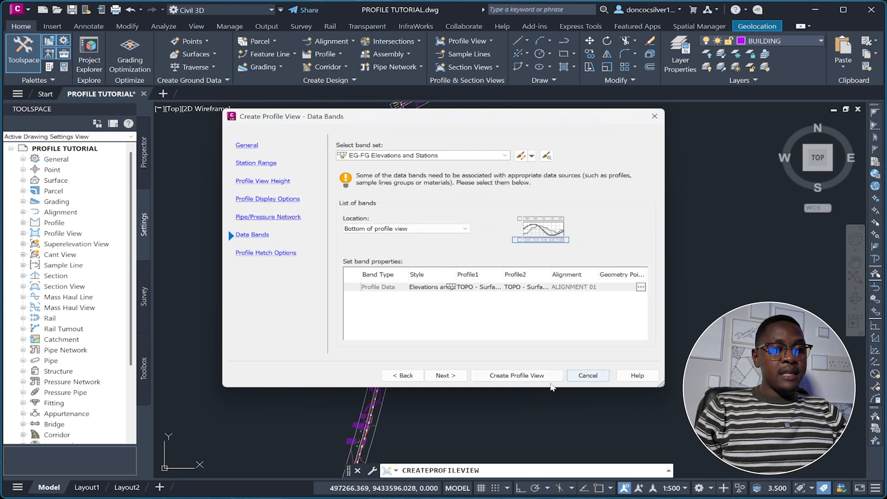
# Create the profile view without any profile hatching and place its origin in the empty area east of the alignment's northern end
pyautogui.click(445, 375)
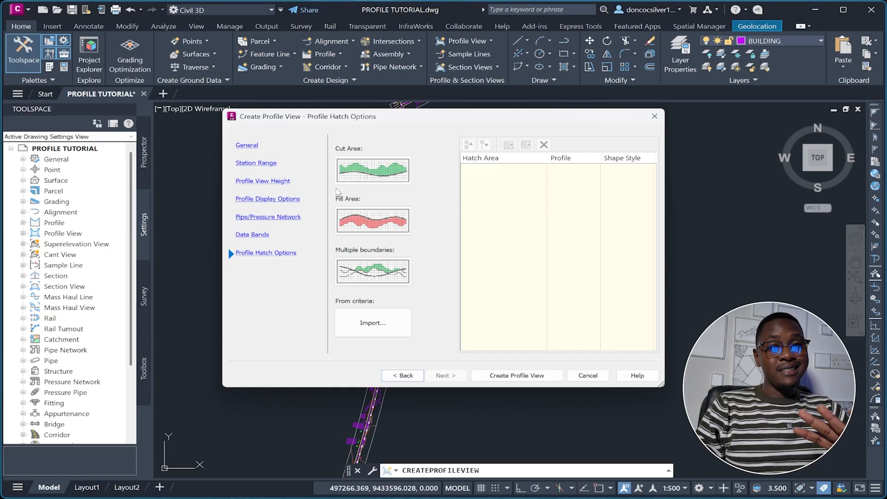
pyautogui.click(532, 374)
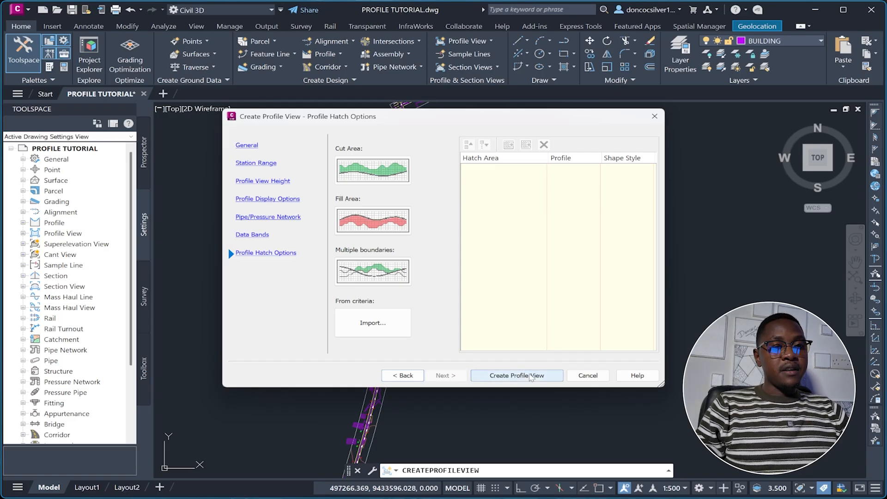
pyautogui.scroll(-2, 316, 277)
pyautogui.moveTo(505, 252); pyautogui.dragTo(431, 263, button='middle')
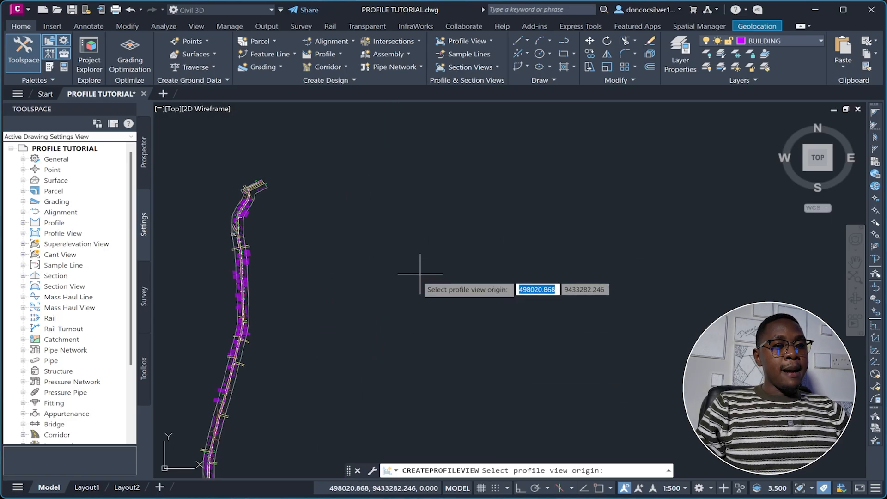
pyautogui.click(399, 275)
pyautogui.scroll(-1, 326, 251)
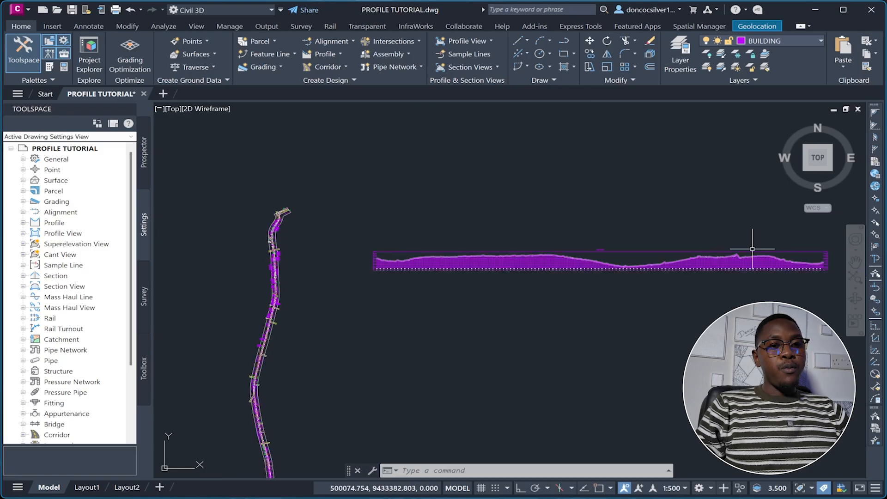
# Examine the grid and data band at the beginning of the profile view, and compare them with the alignment's northern end in plan
pyautogui.scroll(3, 597, 270)
pyautogui.scroll(-2, 596, 270)
pyautogui.scroll(3, 253, 271)
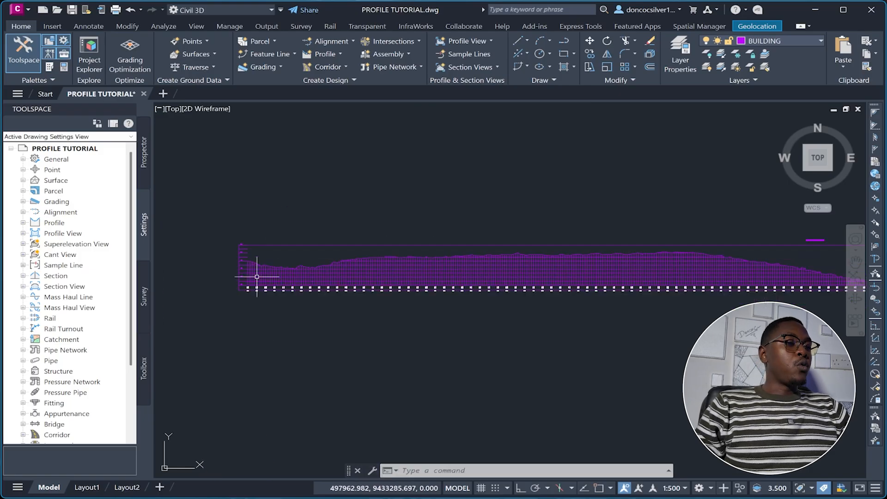
pyautogui.scroll(6, 242, 302)
pyautogui.scroll(-6, 280, 261)
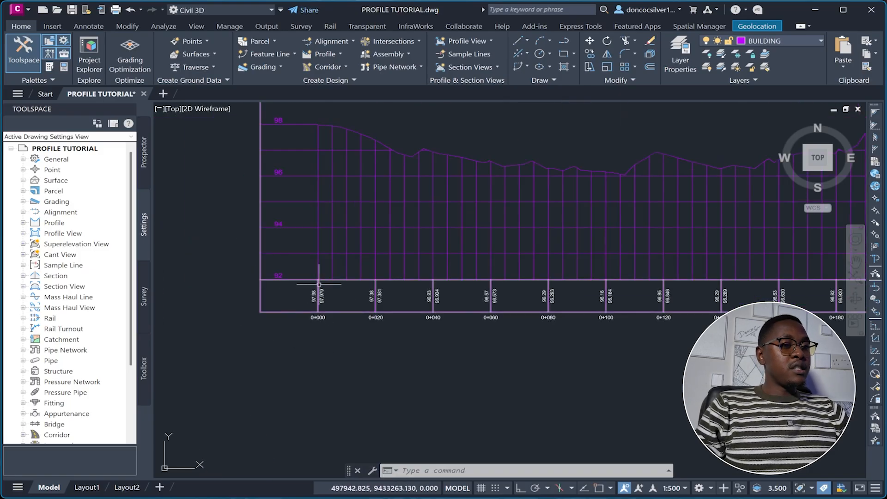
pyautogui.scroll(3, 313, 286)
pyautogui.scroll(-5, 314, 287)
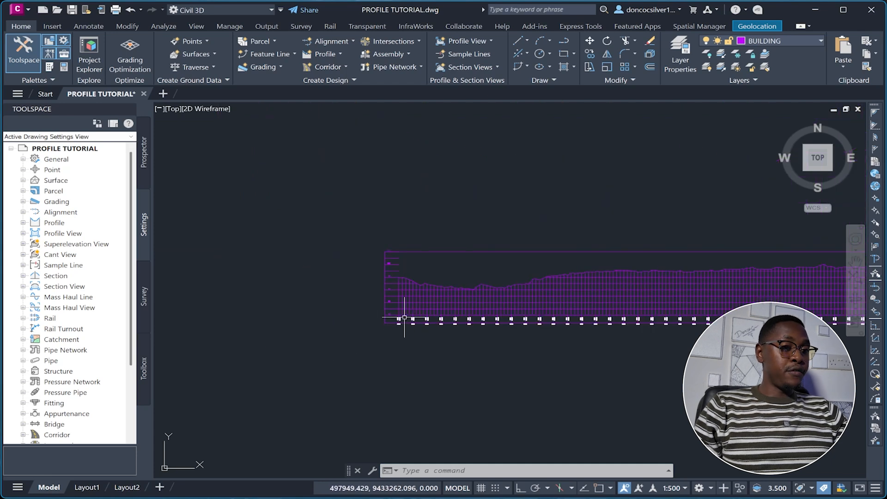
pyautogui.scroll(2, 405, 317)
pyautogui.scroll(-4, 455, 316)
pyautogui.scroll(10, 375, 261)
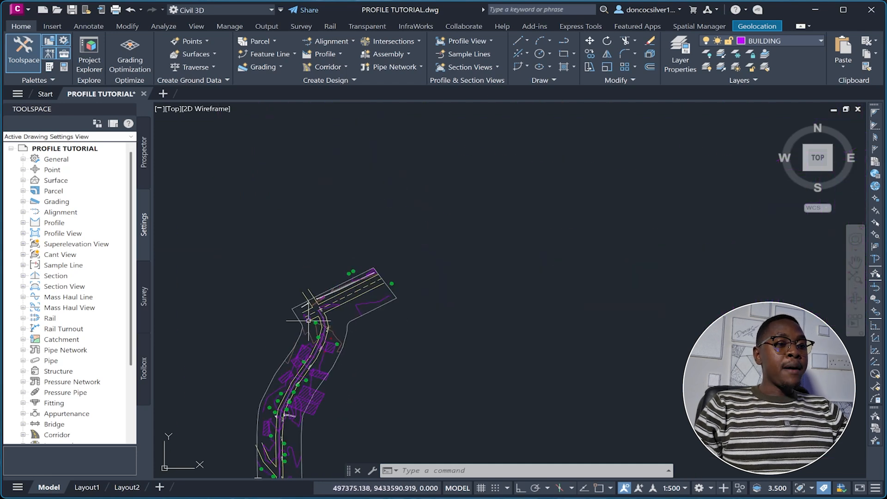
pyautogui.scroll(-8, 375, 261)
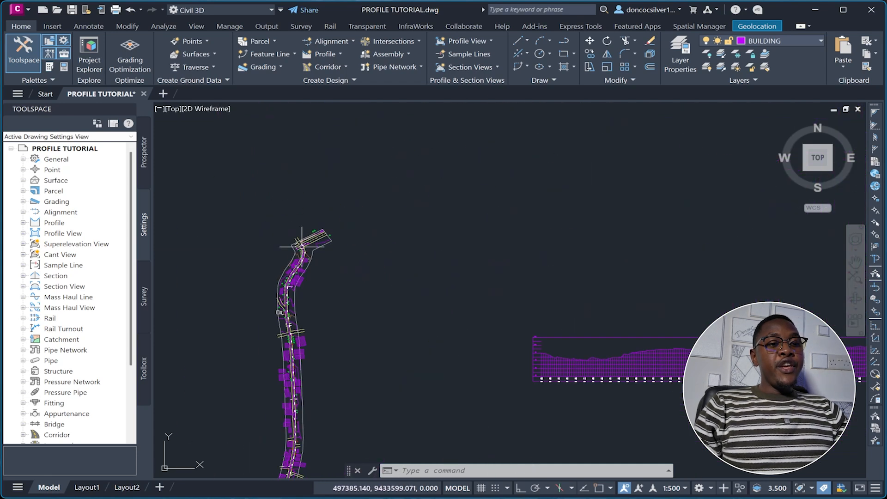
# Examine the paired elevation labels and station labels in the profile view's data band from station 0+000 onward
pyautogui.scroll(8, 550, 375)
pyautogui.scroll(4, 477, 409)
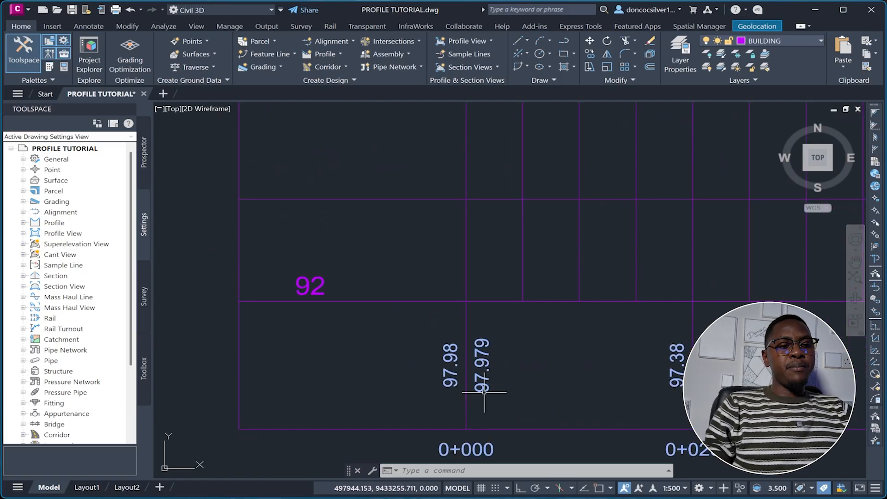
pyautogui.scroll(2, 486, 398)
pyautogui.moveTo(434, 399); pyautogui.dragTo(379, 386, button='middle')
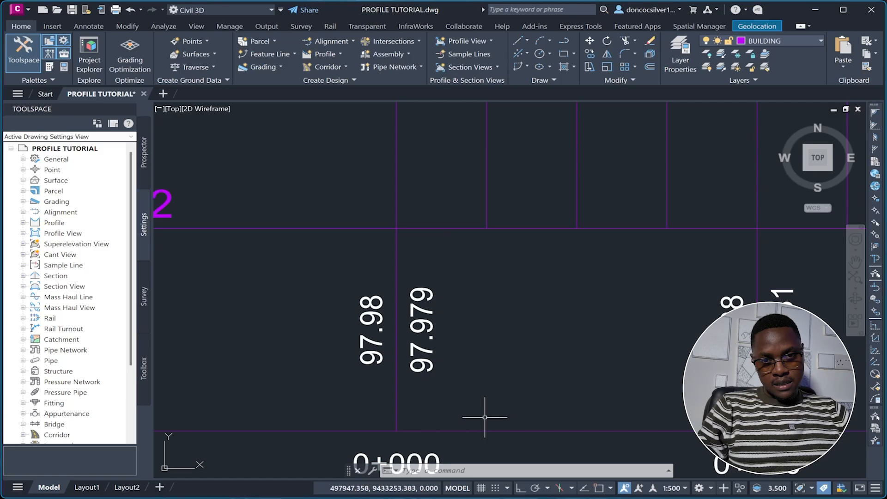
pyautogui.scroll(-6, 485, 417)
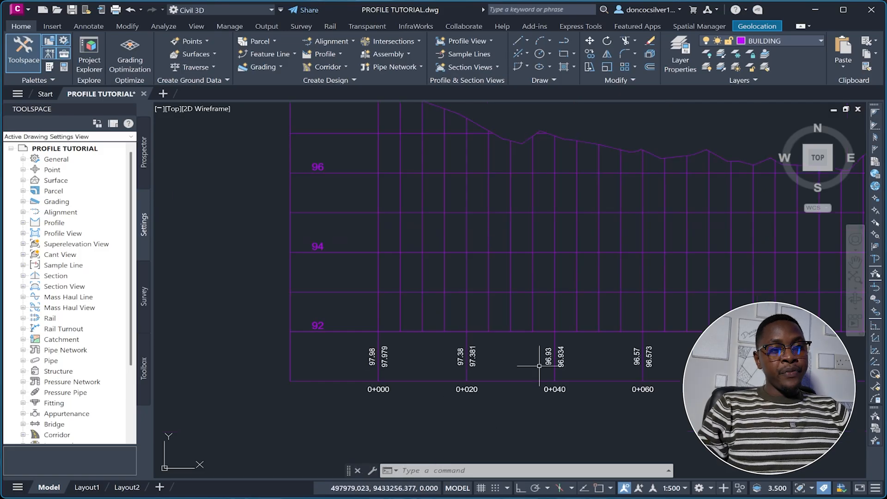
pyautogui.scroll(4, 573, 356)
pyautogui.scroll(-3, 453, 342)
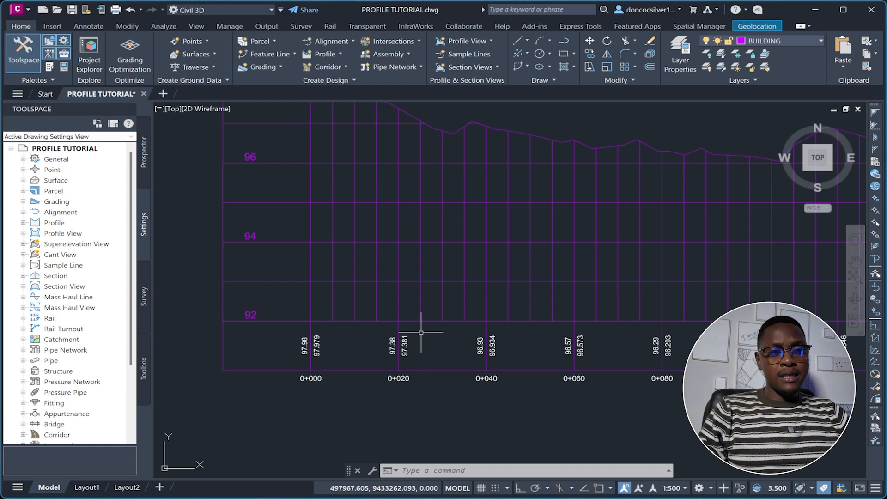
pyautogui.scroll(-5, 307, 279)
pyautogui.scroll(5, 484, 258)
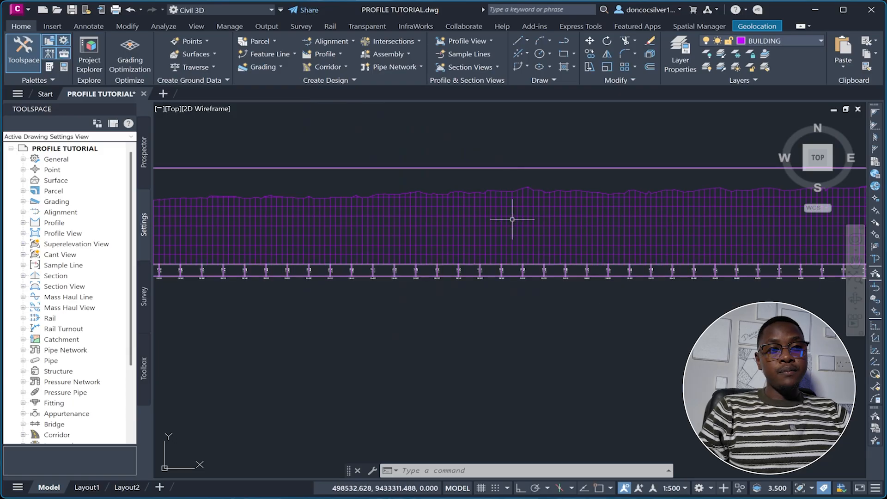
# Open the profile view's properties and review its general information, station range, elevation range and profile list
pyautogui.click(497, 224)
pyautogui.rightClick(498, 224)
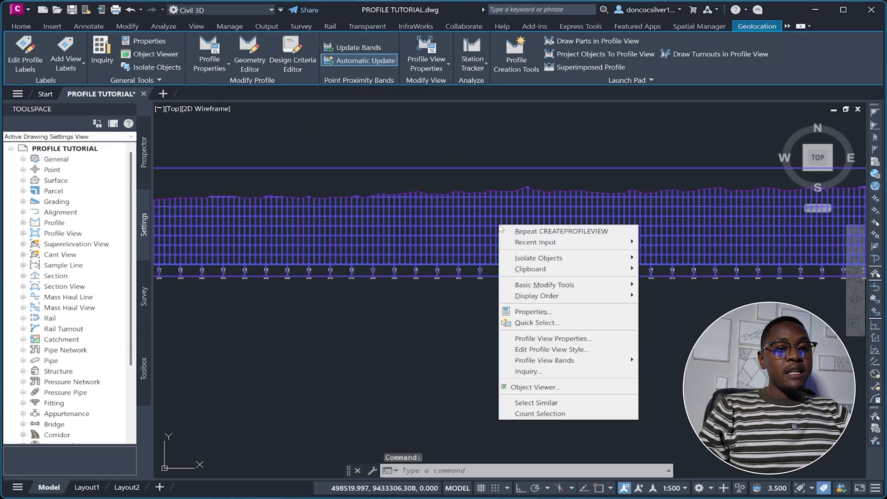
pyautogui.click(571, 341)
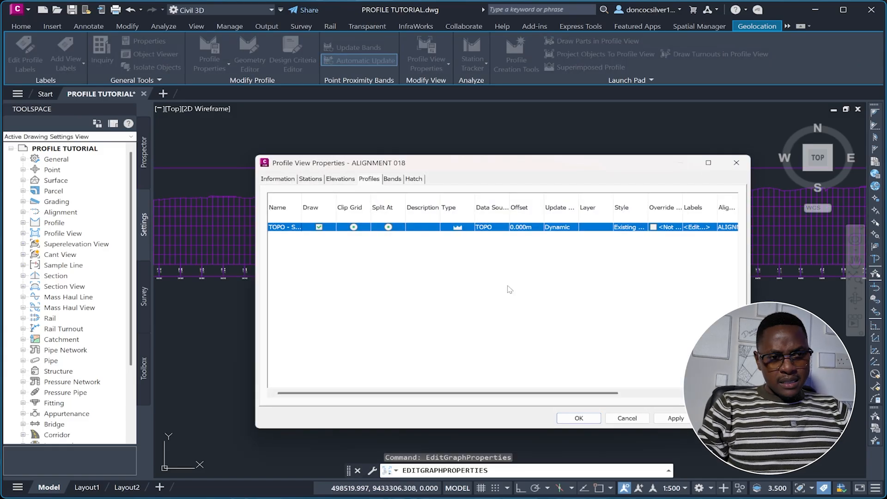
pyautogui.click(279, 180)
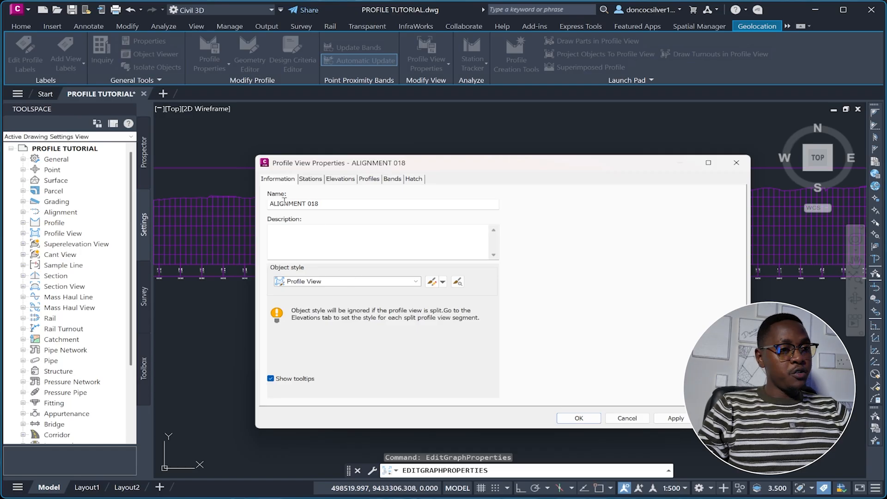
pyautogui.click(311, 180)
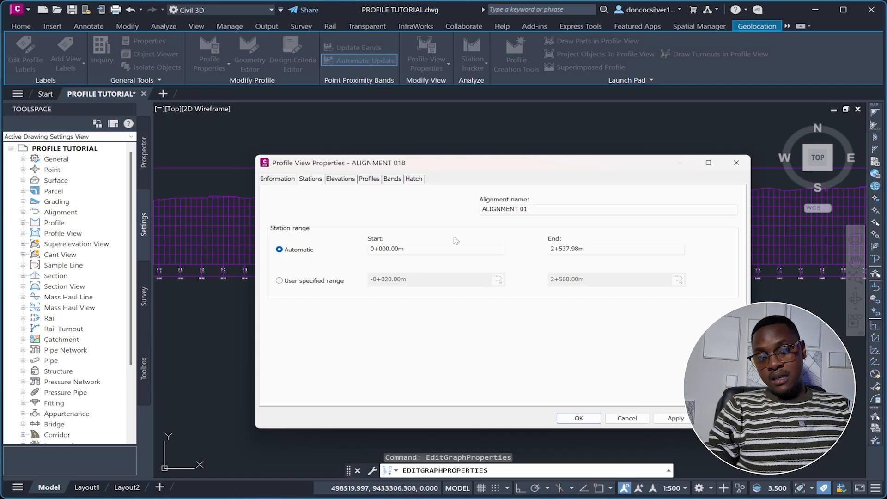
pyautogui.click(340, 179)
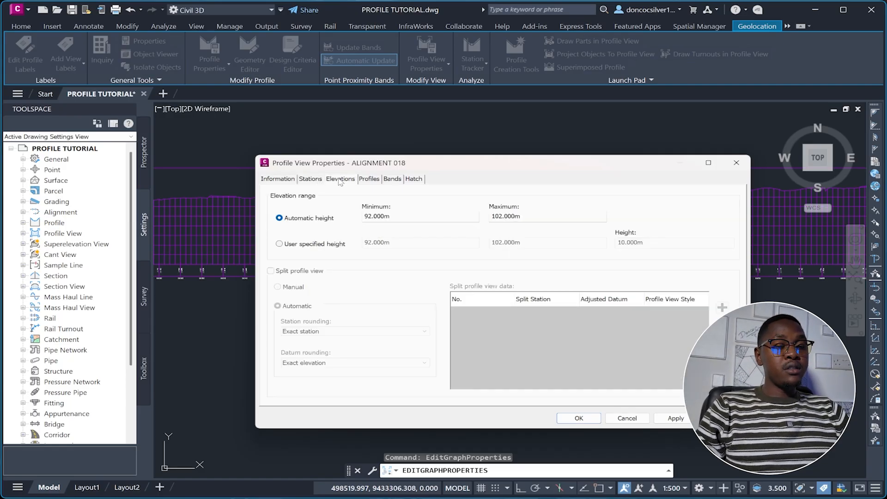
pyautogui.click(368, 180)
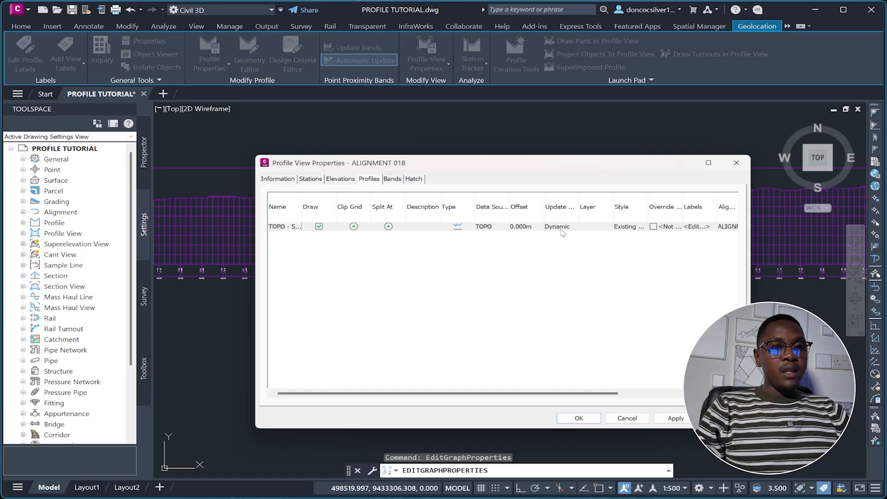
# Try to add Lines labels in the Slope 1 in X style to the TOPO surface profile
pyautogui.click(583, 226)
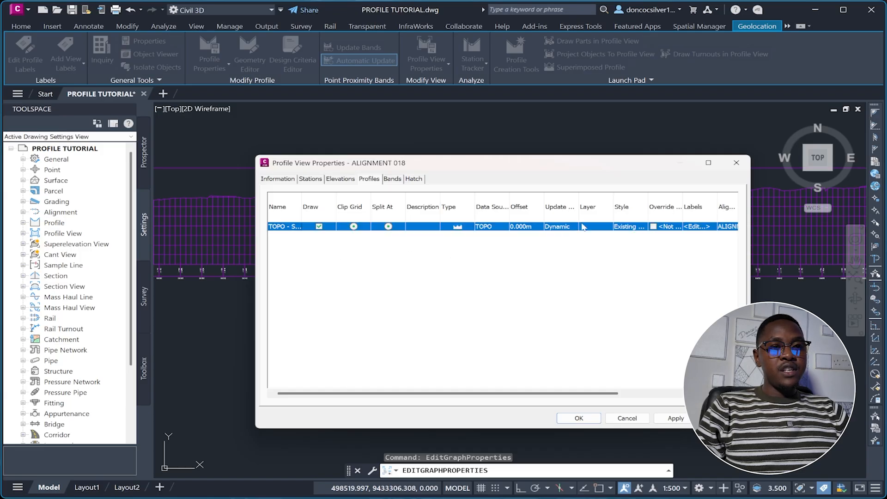
pyautogui.click(696, 227)
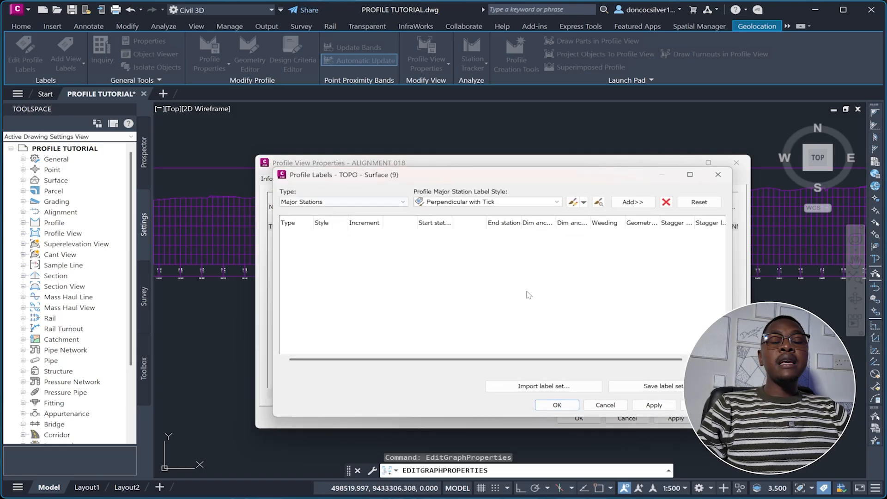
pyautogui.click(301, 202)
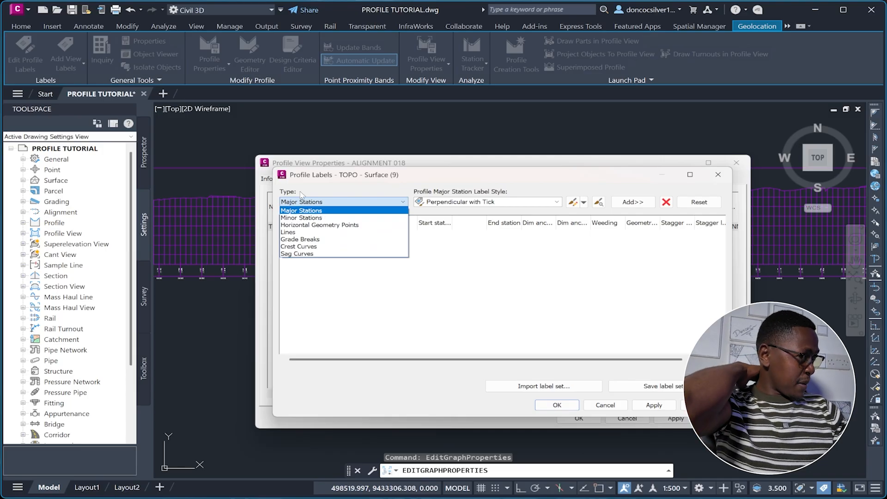
pyautogui.click(322, 233)
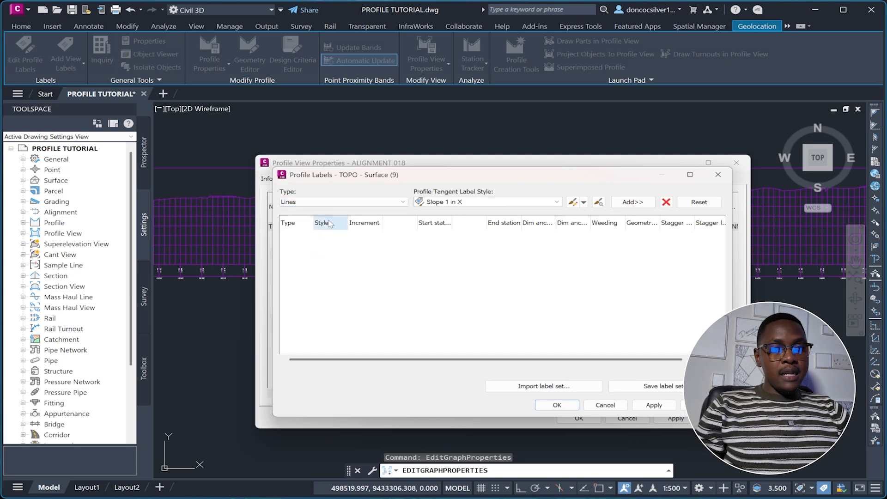
pyautogui.click(632, 202)
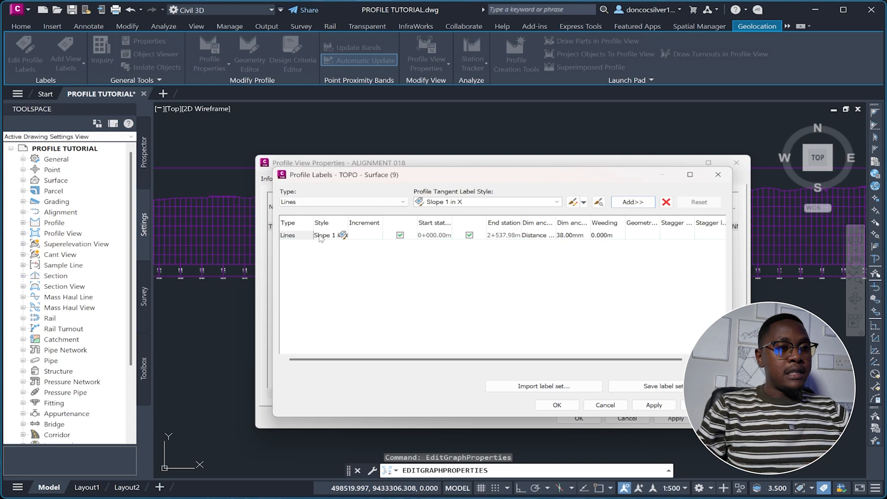
# Inspect the Slope 1 in X label style's preview, general settings and Grade component layout, and leave the style unedited
pyautogui.click(336, 240)
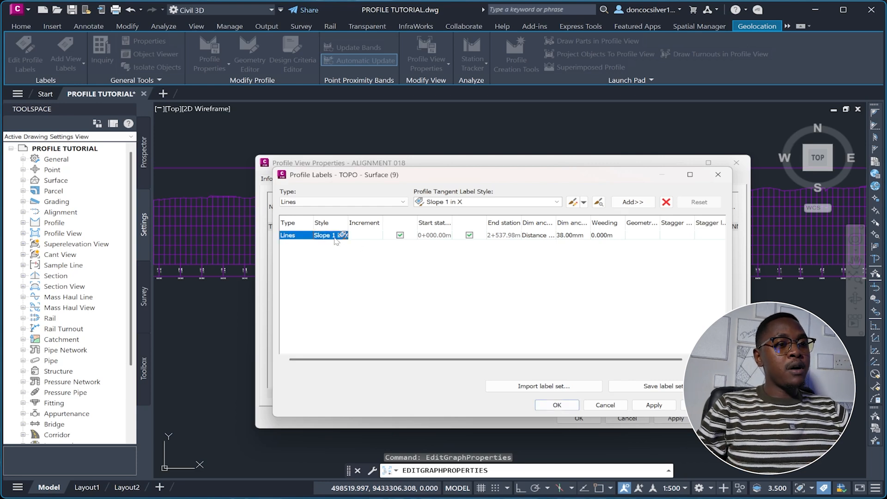
pyautogui.click(342, 236)
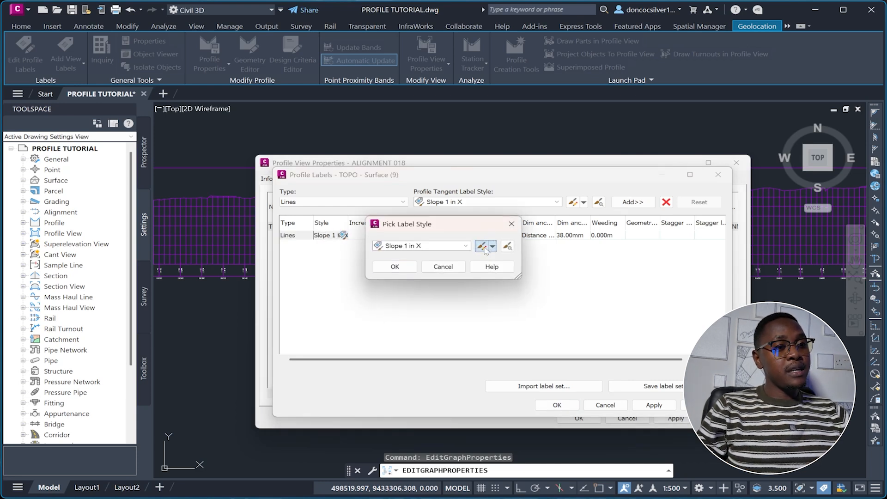
pyautogui.scroll(5, 535, 262)
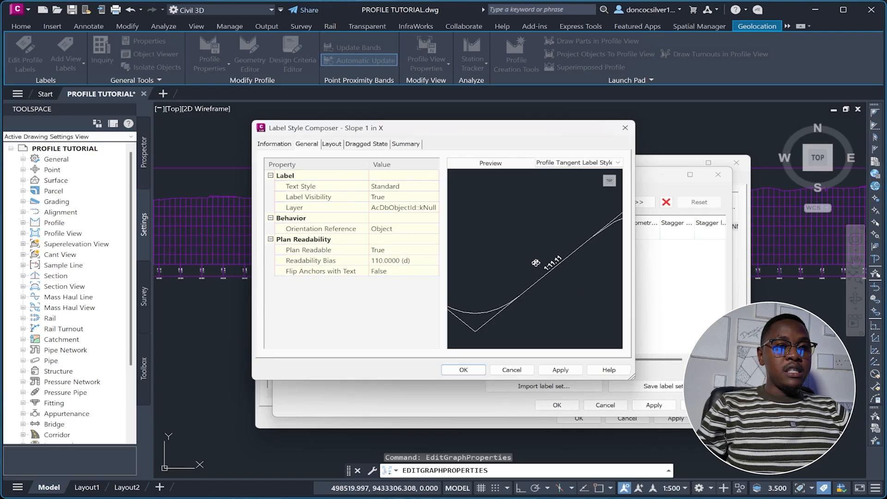
pyautogui.scroll(-5, 501, 262)
pyautogui.scroll(4, 500, 249)
pyautogui.scroll(-6, 499, 249)
pyautogui.scroll(7, 509, 273)
pyautogui.scroll(-7, 509, 274)
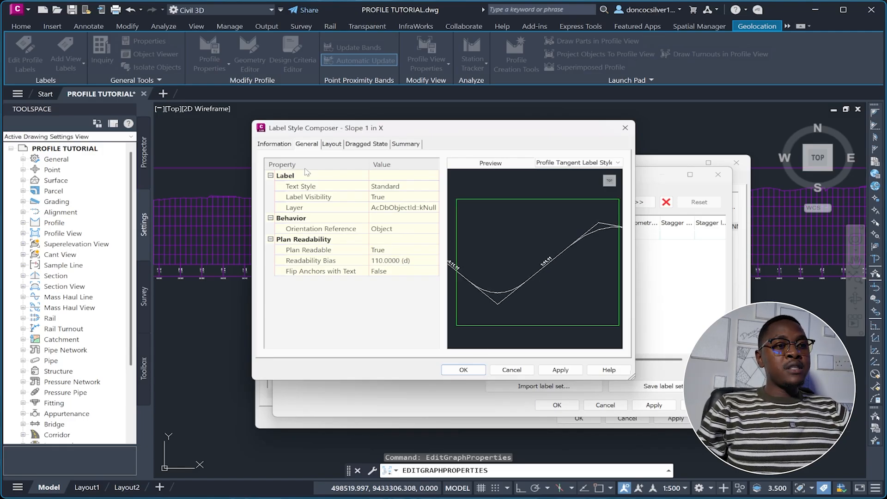
pyautogui.click(331, 144)
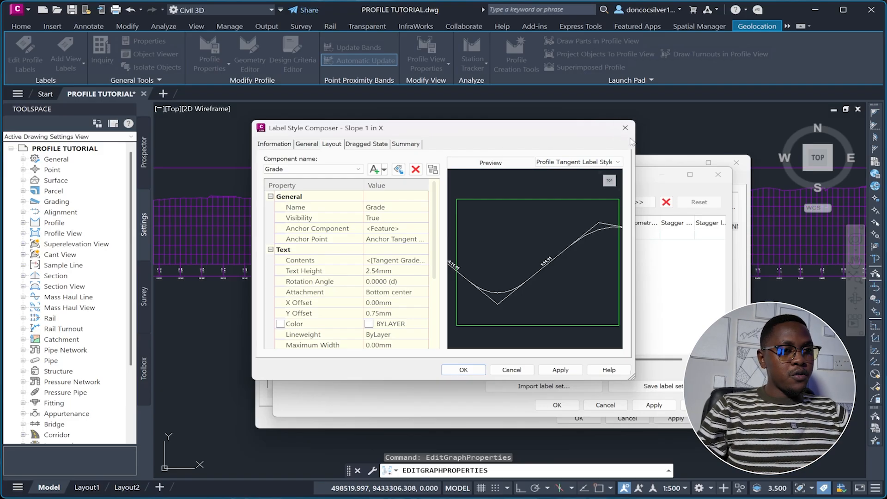
pyautogui.click(624, 128)
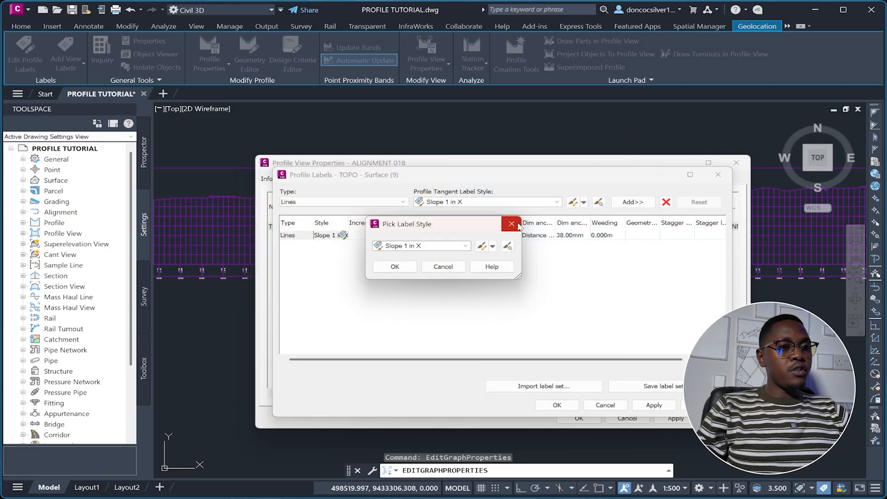
pyautogui.click(511, 225)
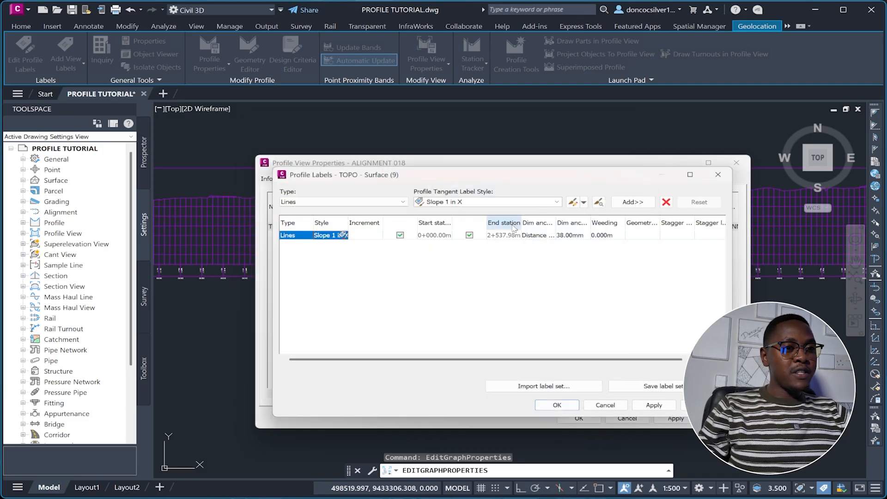
# Apply the Lines labels to preview them on the profile, and dismiss the profile label edits
pyautogui.click(653, 404)
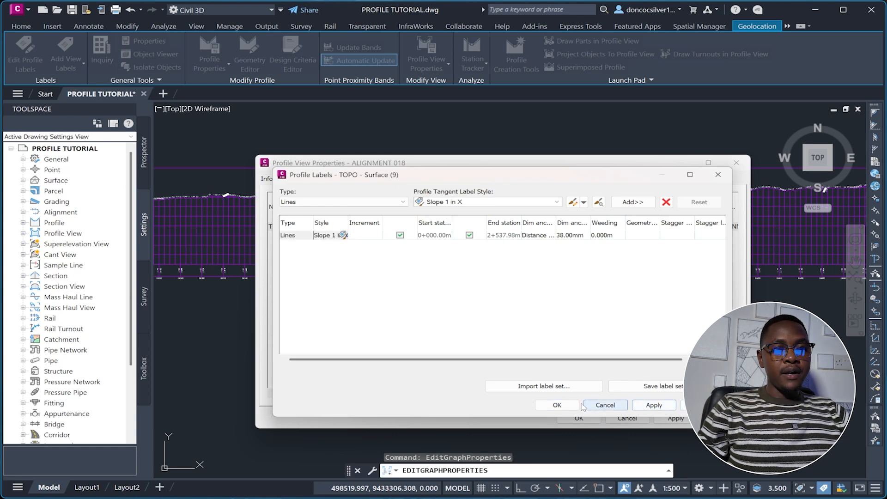
pyautogui.click(605, 405)
# Try adding Major Stations labels in the Perpendicular with Tick style, at a 20.000m increment, to the TOPO surface profile
pyautogui.moveTo(440, 167); pyautogui.dragTo(564, 278)
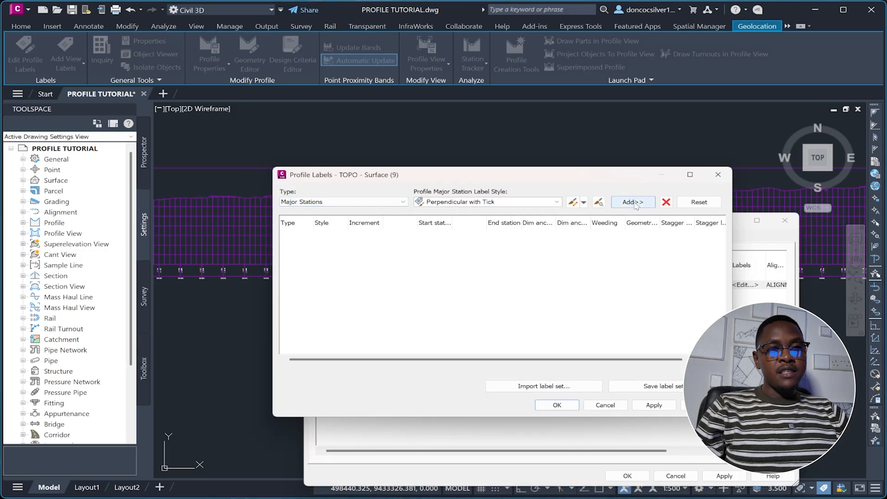
pyautogui.click(632, 202)
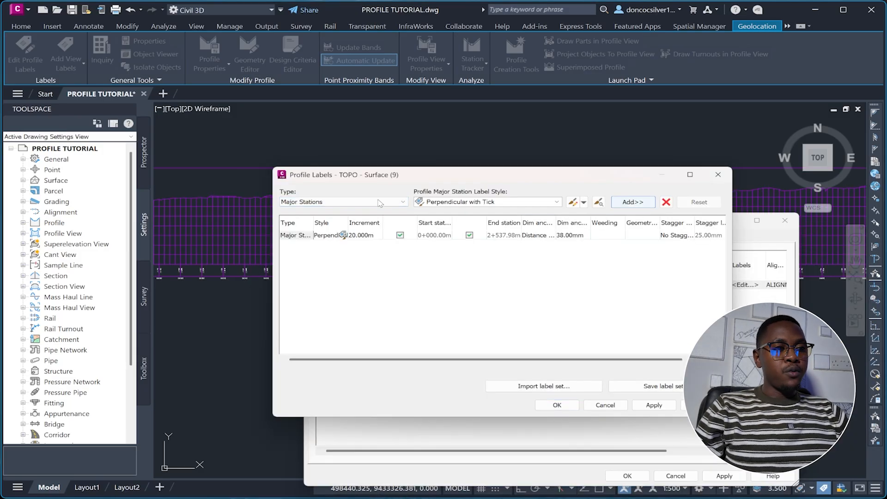
pyautogui.click(653, 404)
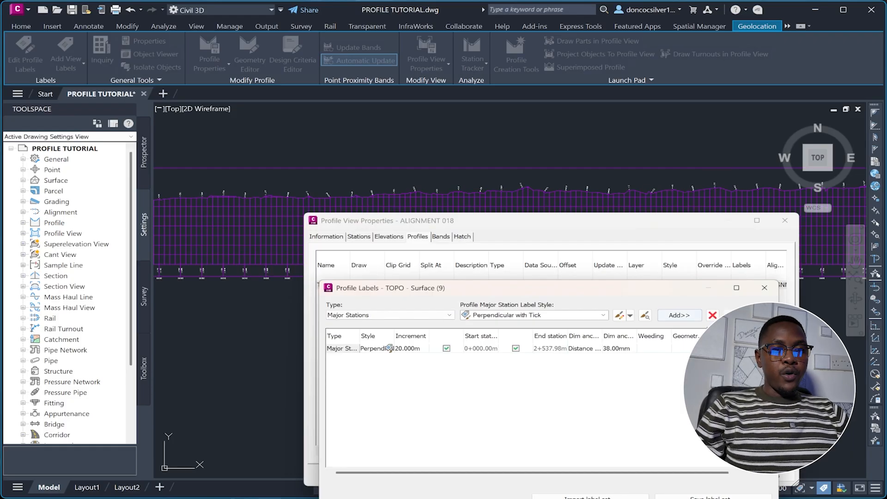
# Try to delete the Major Stations label entry from the TOPO surface profile, close the properties and check the labels in the drawing
pyautogui.click(434, 351)
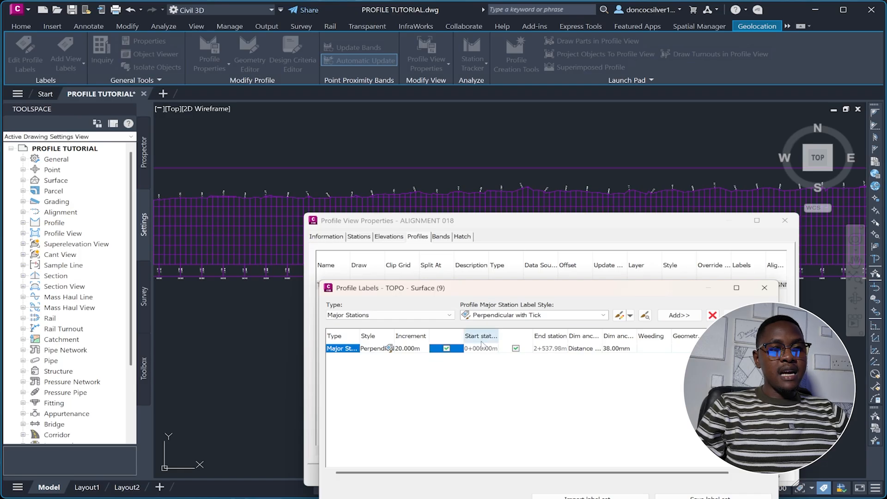
pyautogui.click(712, 315)
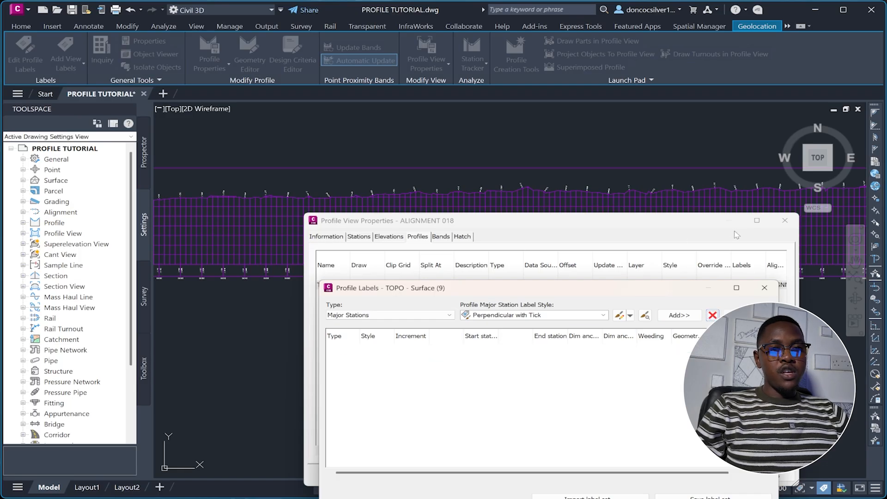
pyautogui.click(763, 287)
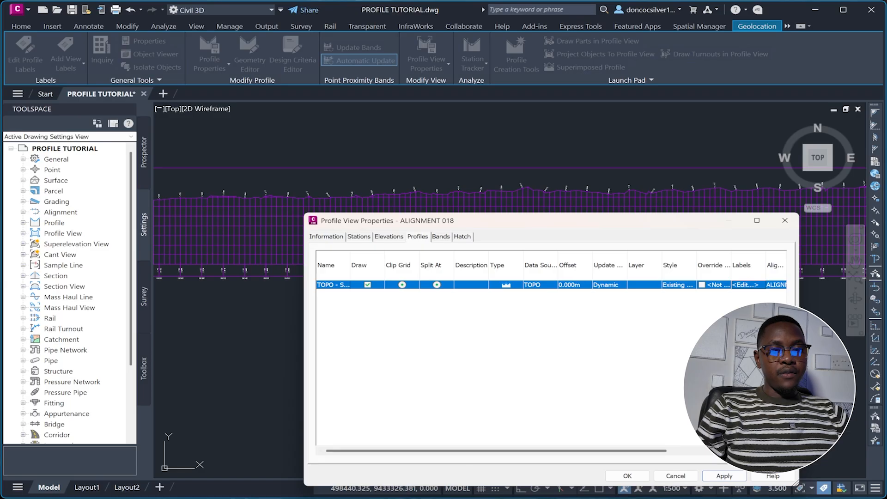
pyautogui.click(634, 477)
pyautogui.scroll(3, 484, 223)
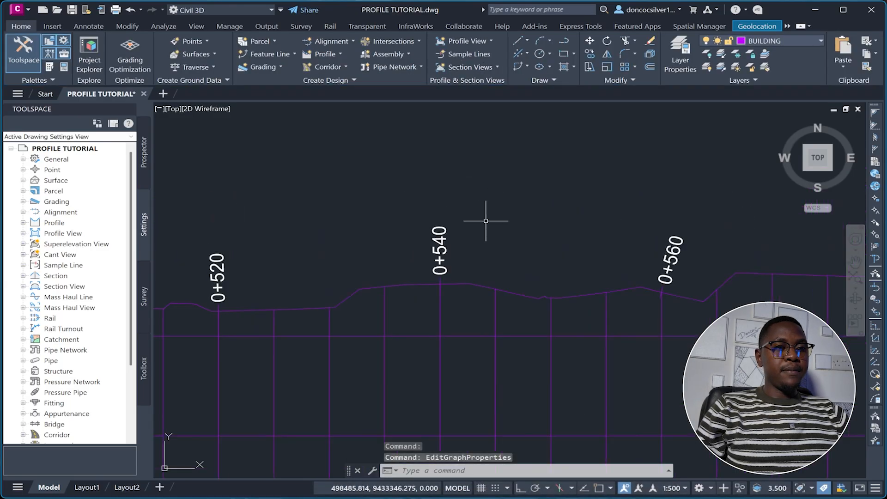
pyautogui.scroll(-3, 396, 252)
pyautogui.scroll(-1, 480, 252)
# Reopen the profile view's properties and remove the Major Stations labels from the TOPO surface profile
pyautogui.click(480, 252)
pyautogui.rightClick(481, 251)
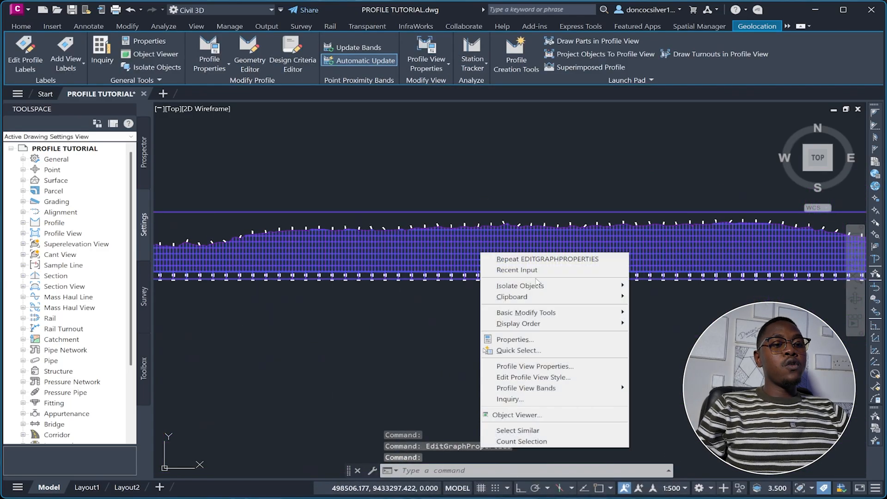
pyautogui.click(538, 366)
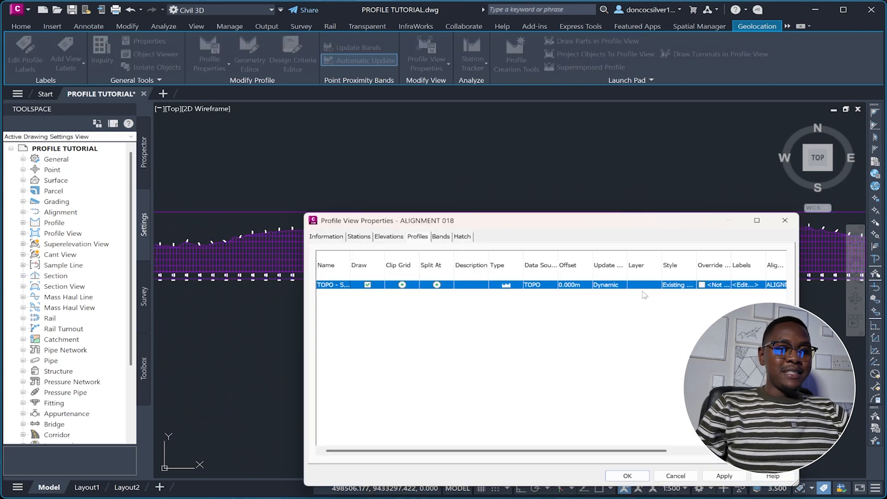
pyautogui.click(743, 285)
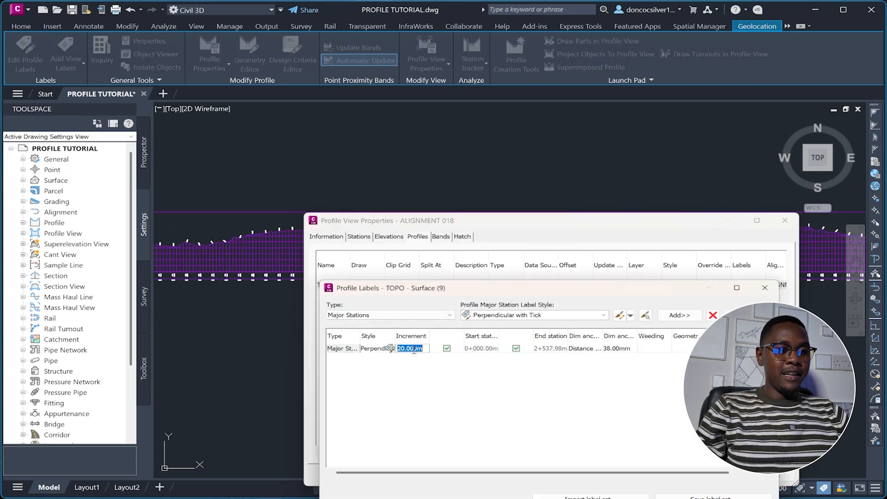
pyautogui.click(352, 351)
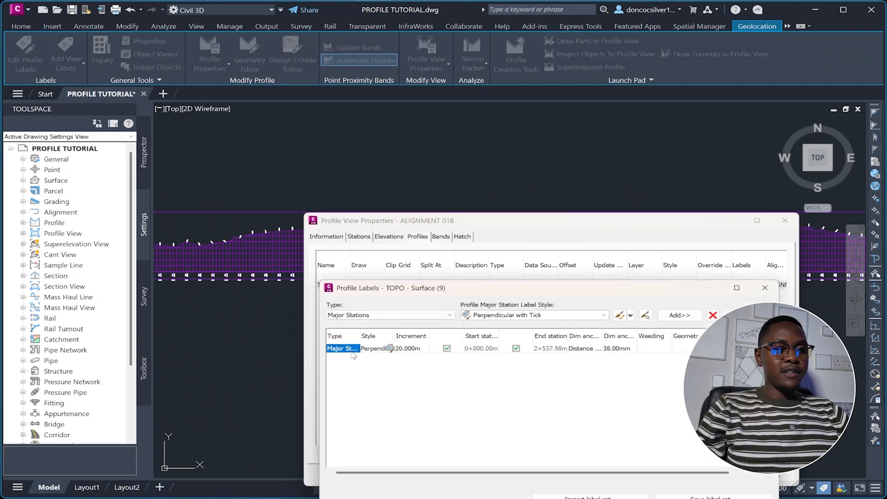
pyautogui.click(713, 315)
pyautogui.moveTo(678, 290); pyautogui.dragTo(654, 239)
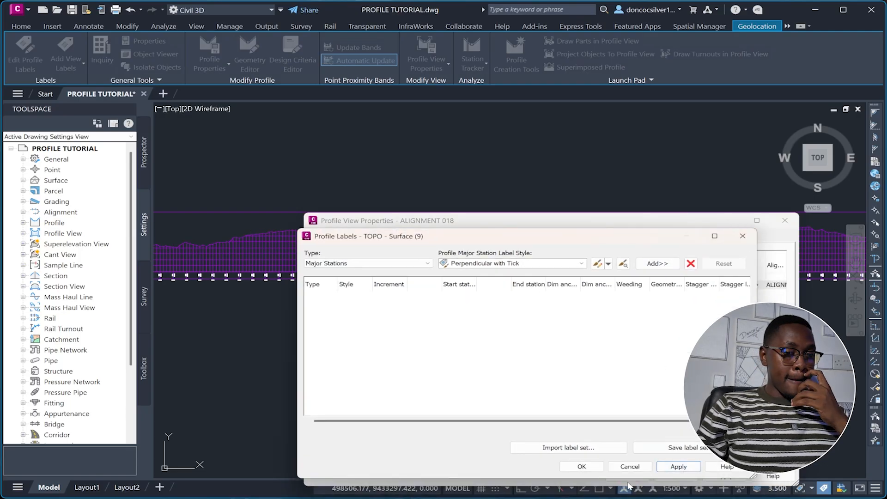
pyautogui.click(596, 468)
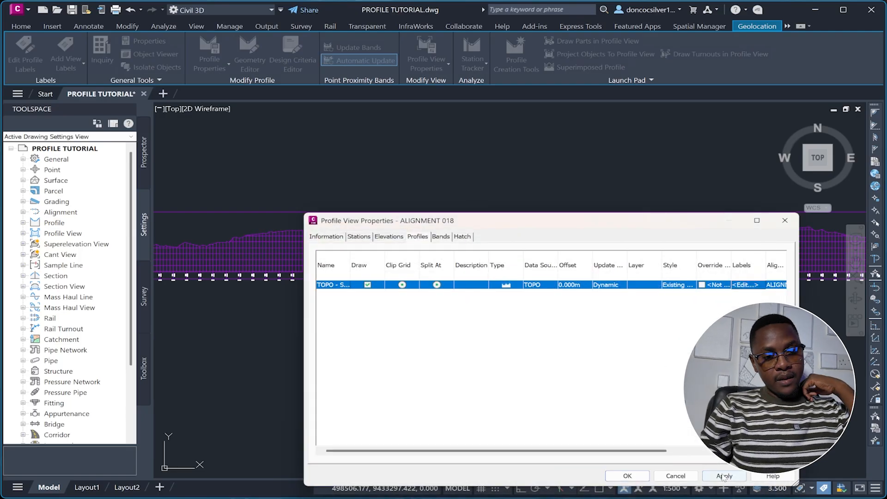
# Try adding a Superelevation band in the Divided with Two Crowns - No Shoulders style at the bottom of the profile view
pyautogui.moveTo(590, 226); pyautogui.dragTo(547, 189)
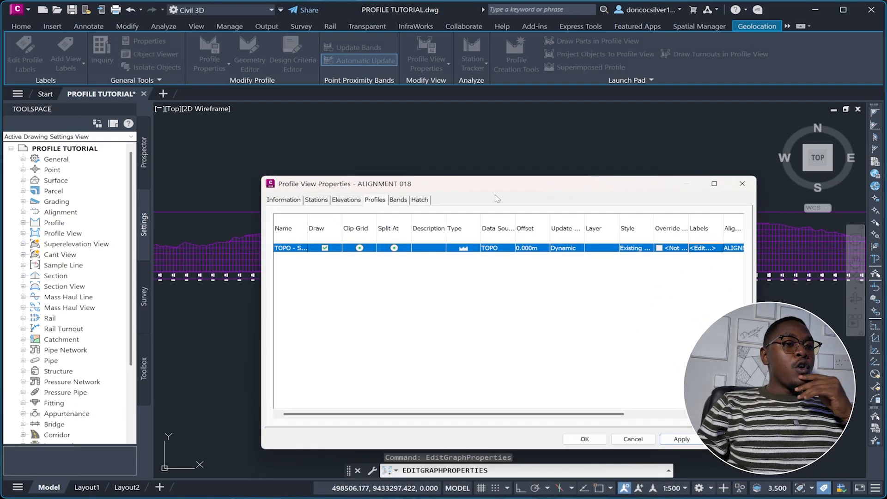
pyautogui.click(397, 200)
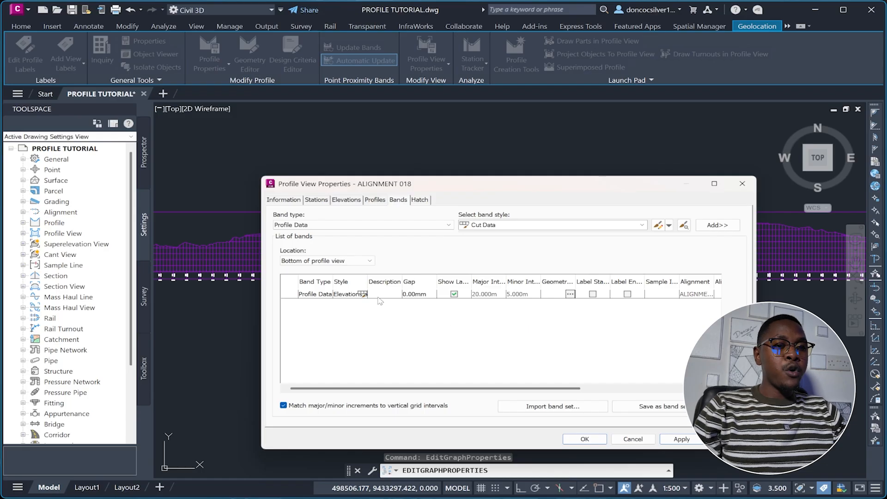
pyautogui.moveTo(608, 193); pyautogui.dragTo(572, 150)
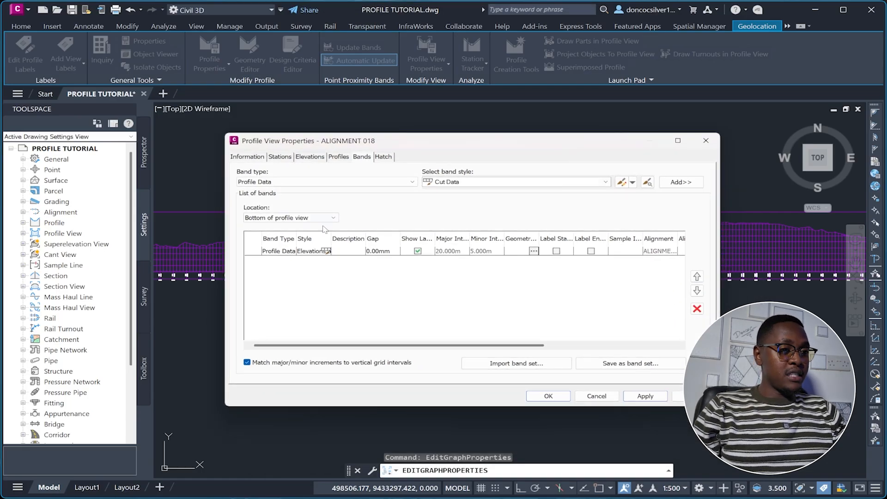
pyautogui.click(290, 182)
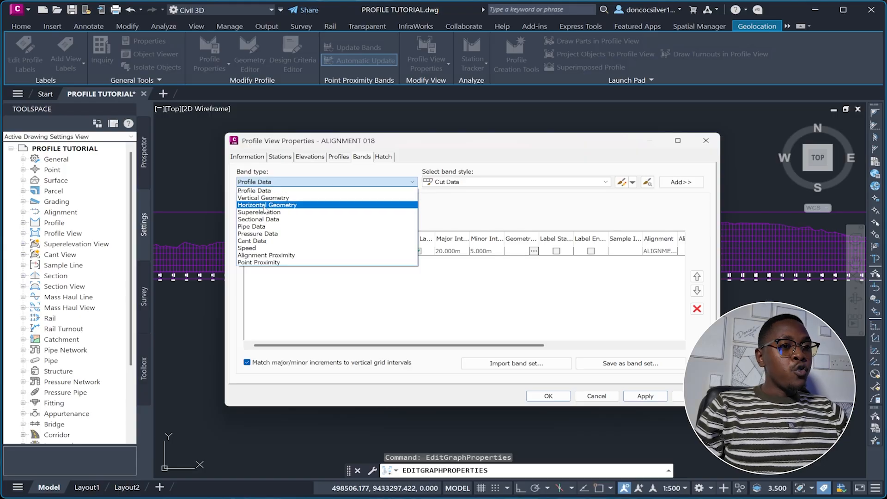
pyautogui.click(265, 206)
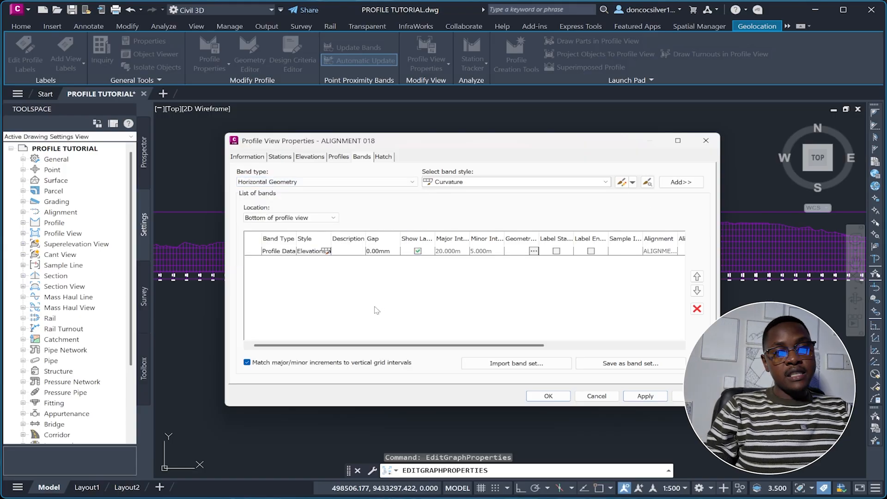
pyautogui.click(347, 182)
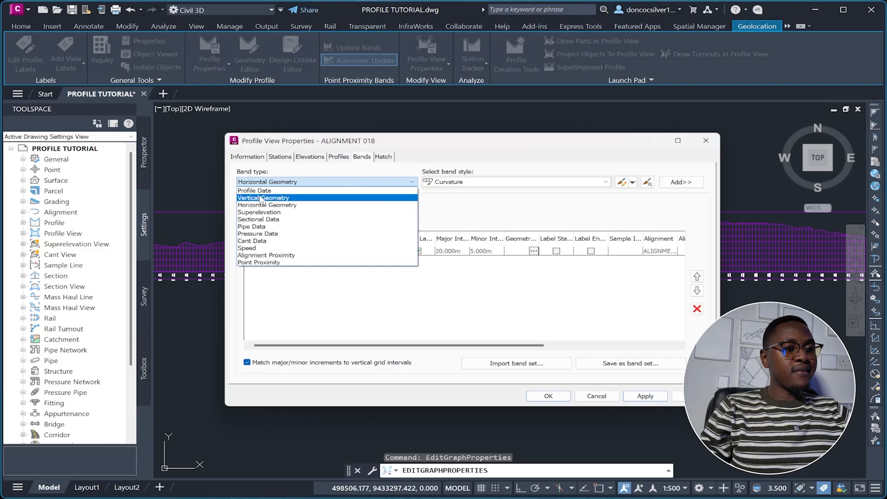
pyautogui.click(265, 213)
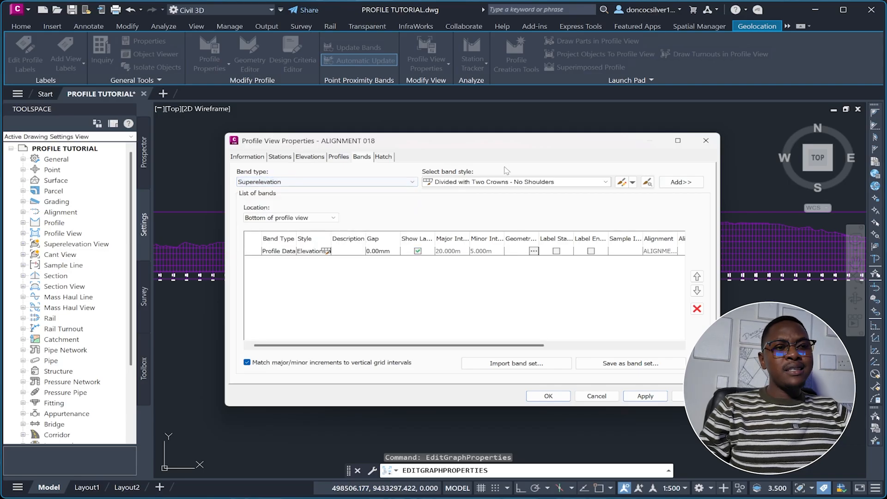
pyautogui.click(680, 184)
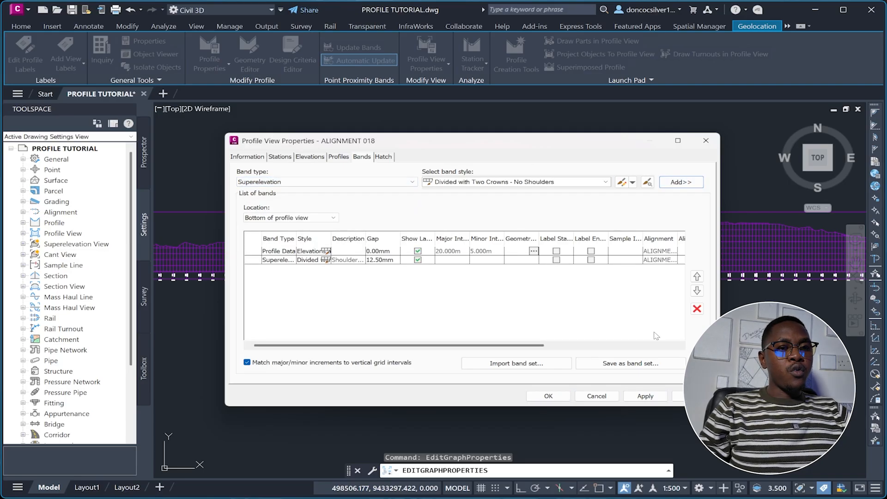
pyautogui.click(645, 395)
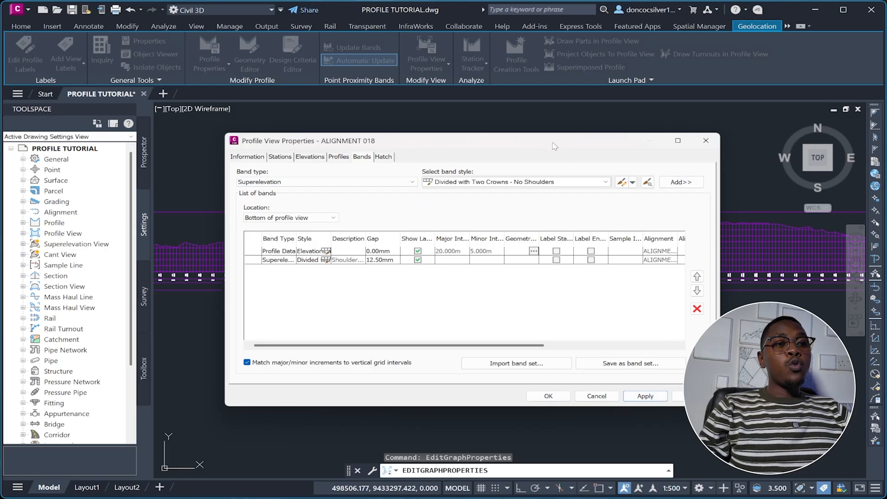
pyautogui.moveTo(554, 146); pyautogui.dragTo(704, 159)
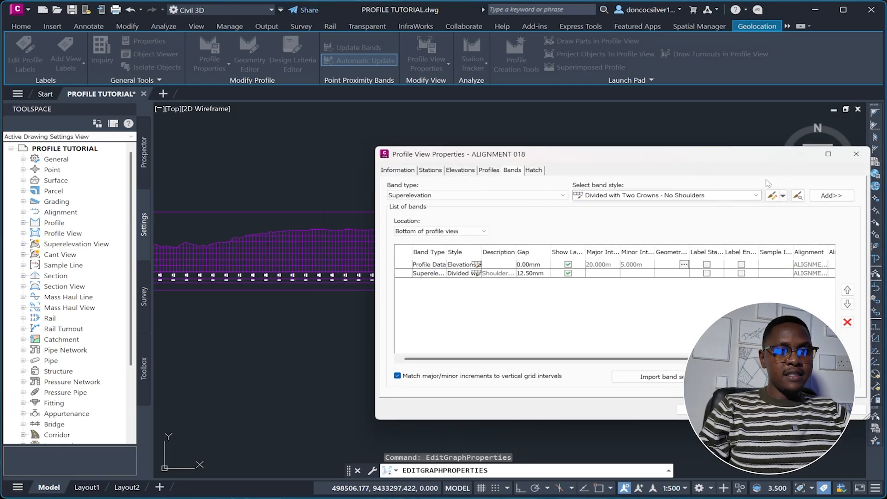
pyautogui.click(697, 408)
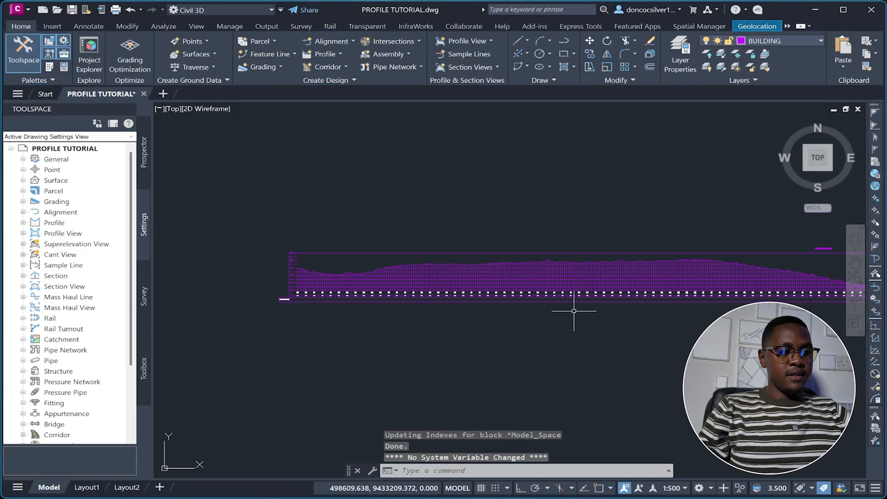
# Examine the bands beneath the profile view along its length, both up close and as a whole
pyautogui.scroll(3, 288, 291)
pyautogui.scroll(5, 334, 327)
pyautogui.scroll(-8, 222, 289)
pyautogui.scroll(2, 635, 279)
pyautogui.scroll(4, 662, 312)
pyautogui.scroll(-4, 663, 278)
pyautogui.scroll(5, 311, 297)
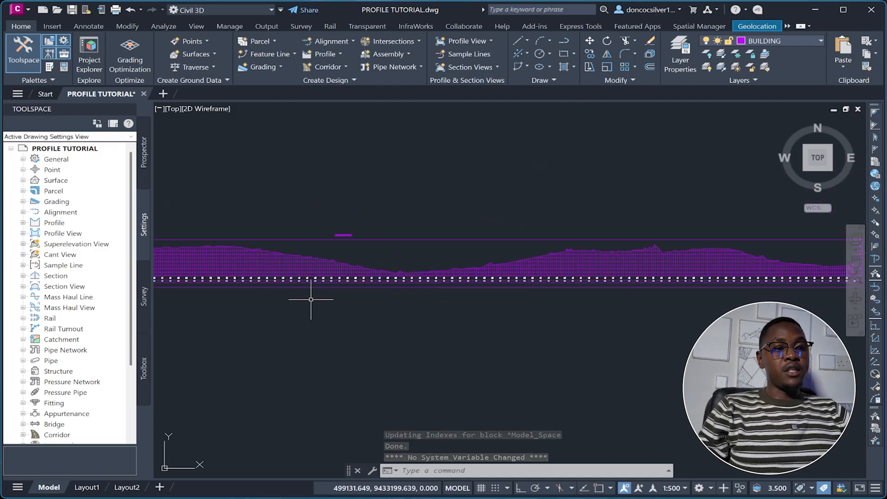
pyautogui.scroll(-4, 459, 307)
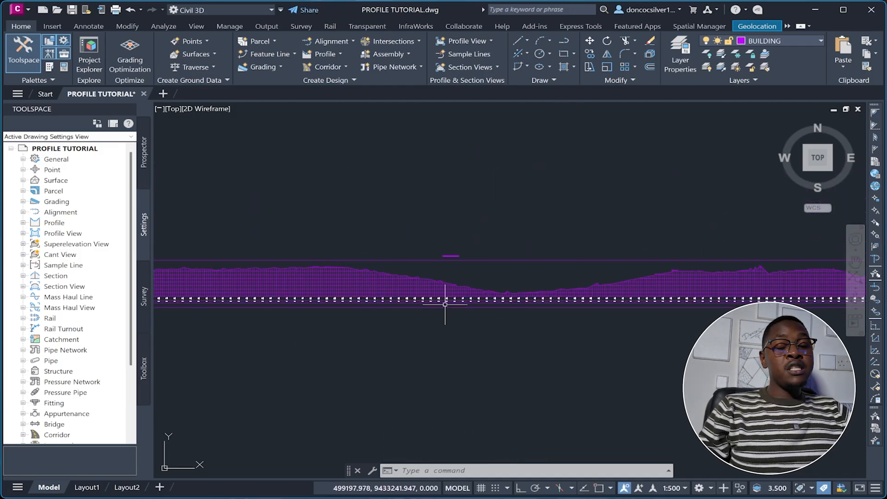
# Remove the Superelevation band from the profile view, review the hatch area settings and close the properties
pyautogui.click(408, 285)
pyautogui.rightClick(408, 285)
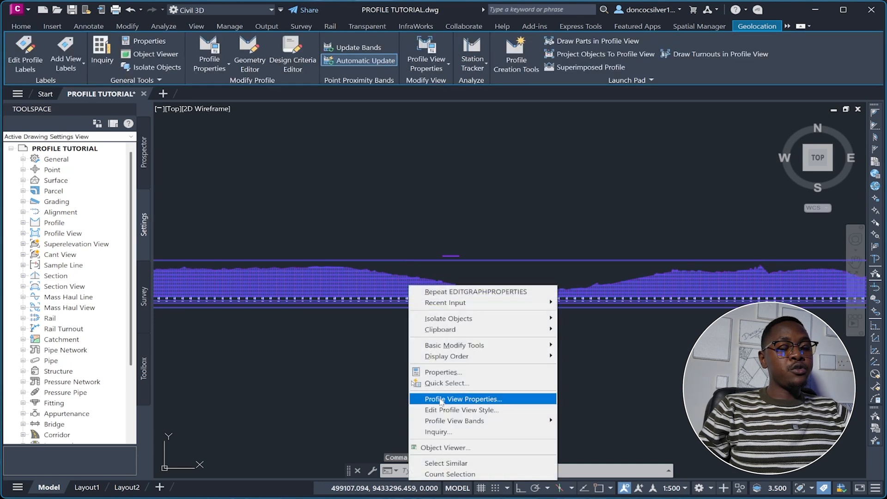
pyautogui.click(448, 373)
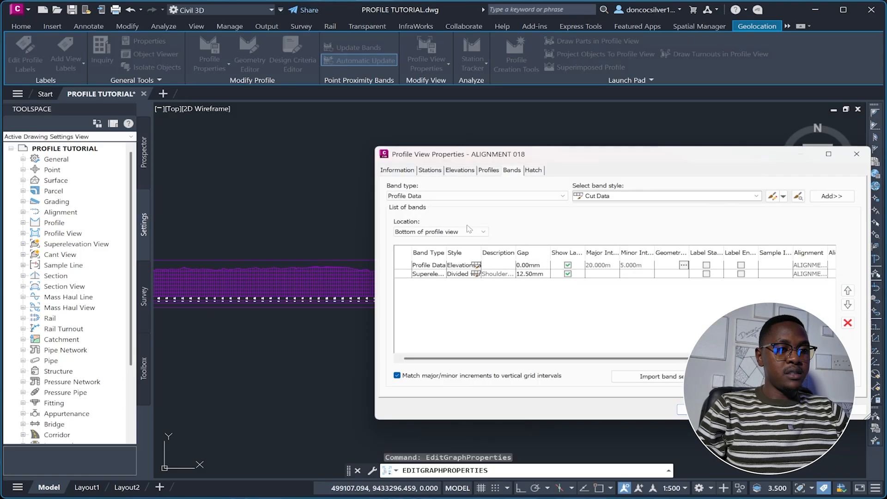
pyautogui.click(444, 274)
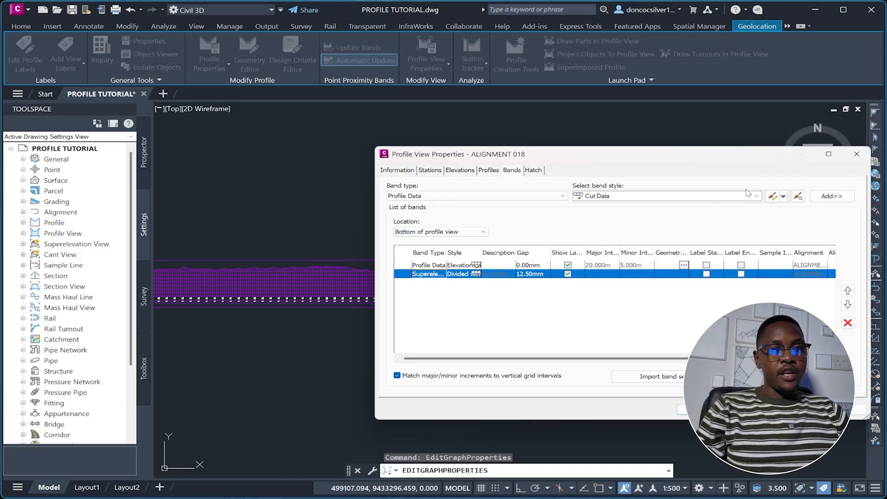
pyautogui.click(847, 322)
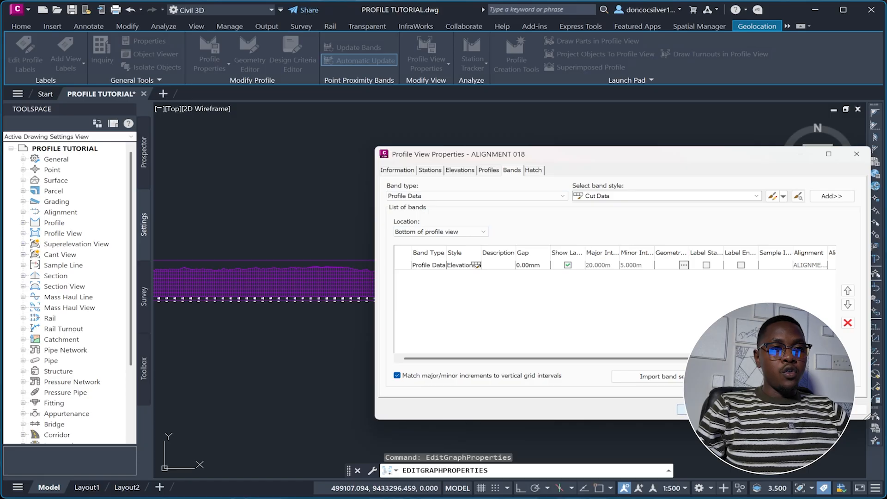
pyautogui.click(536, 171)
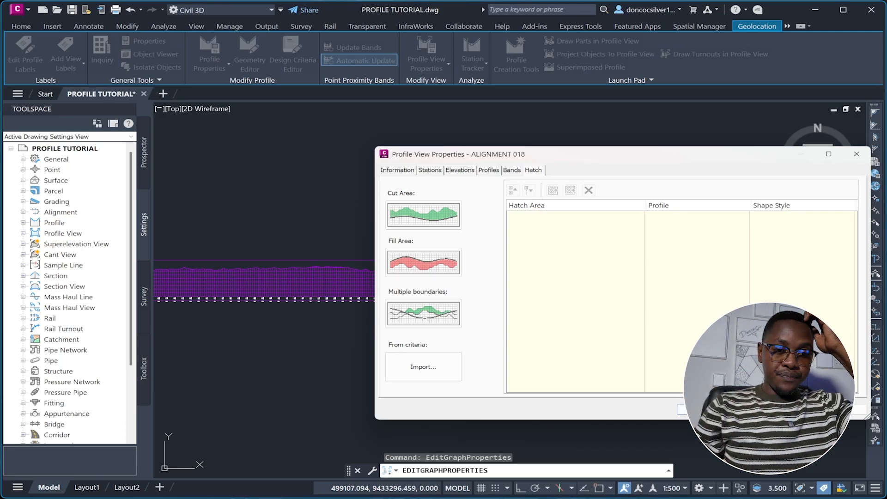
pyautogui.click(746, 409)
# Open the profile view's style for editing
pyautogui.scroll(-5, 478, 264)
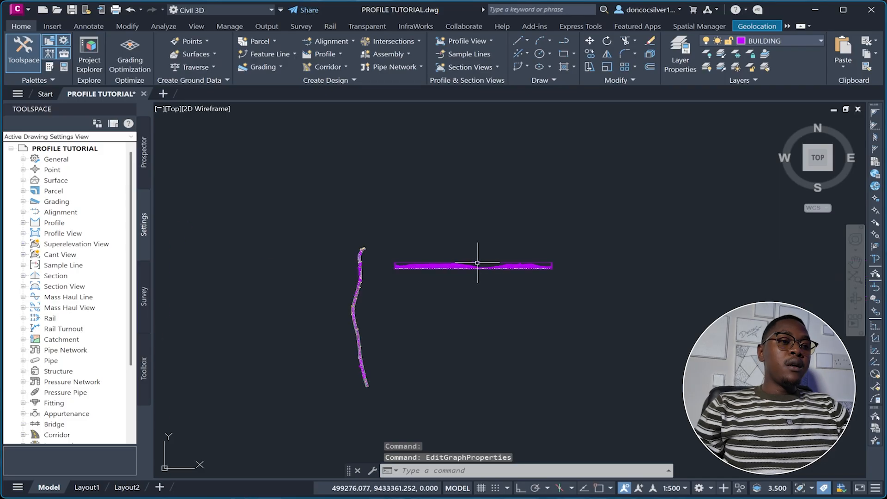
pyautogui.scroll(5, 416, 260)
pyautogui.scroll(-3, 459, 297)
pyautogui.scroll(2, 518, 317)
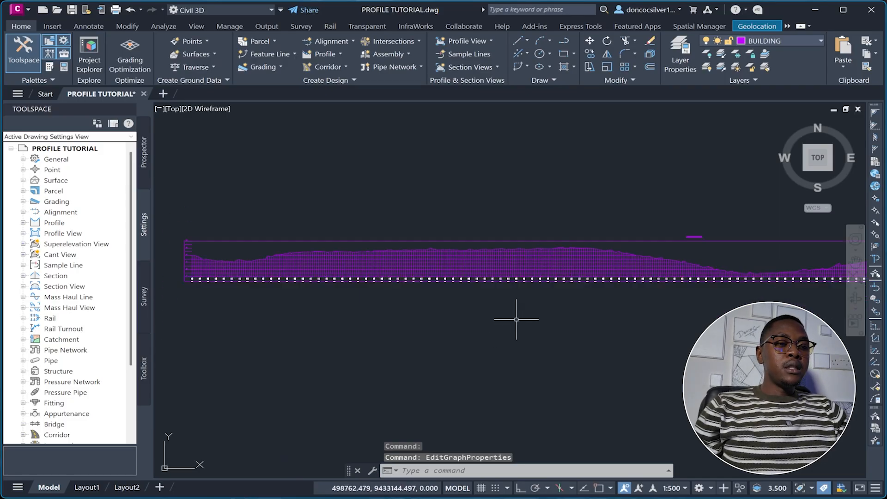
pyautogui.click(462, 254)
pyautogui.rightClick(462, 256)
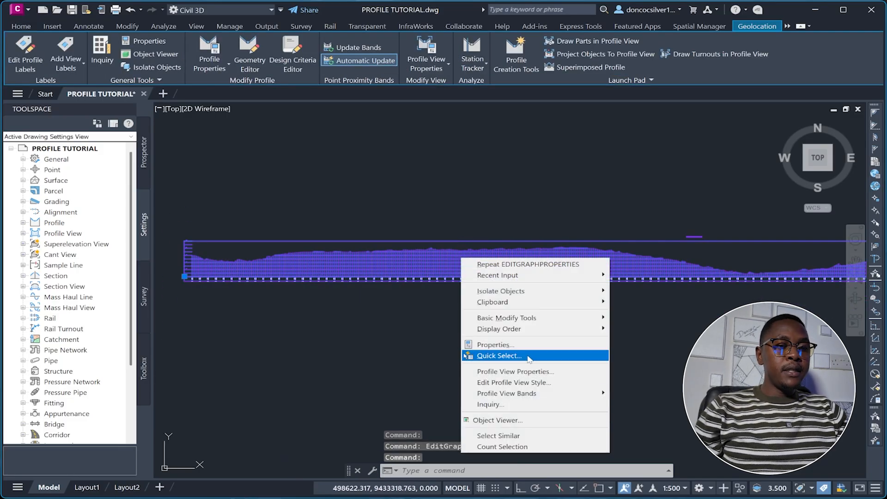
pyautogui.click(534, 383)
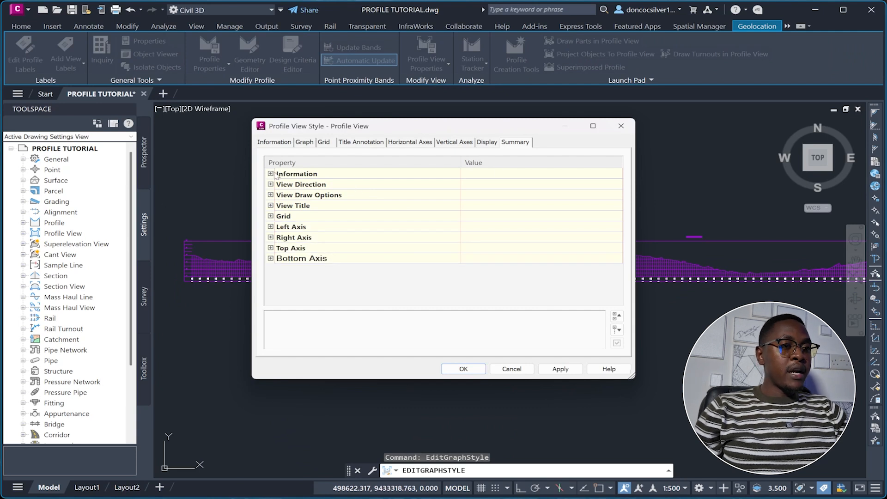
# Review the profile view style's summary of general information, view direction, view title and grid properties
pyautogui.click(271, 174)
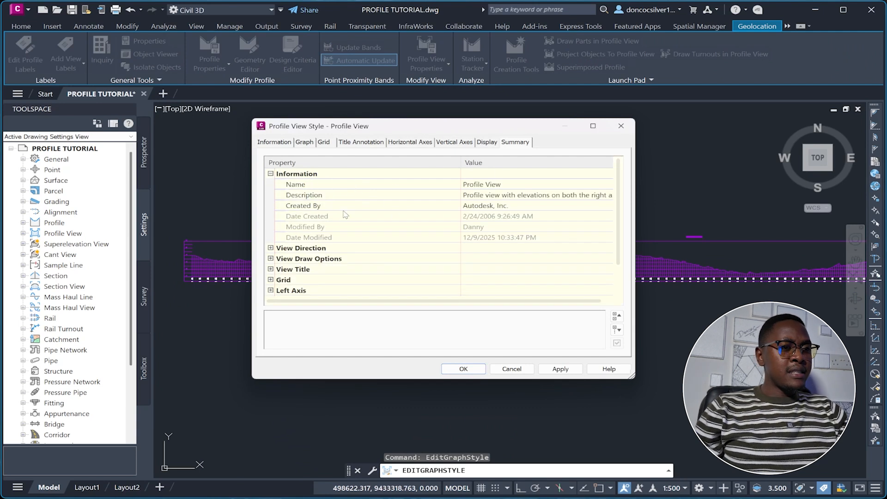
pyautogui.click(271, 248)
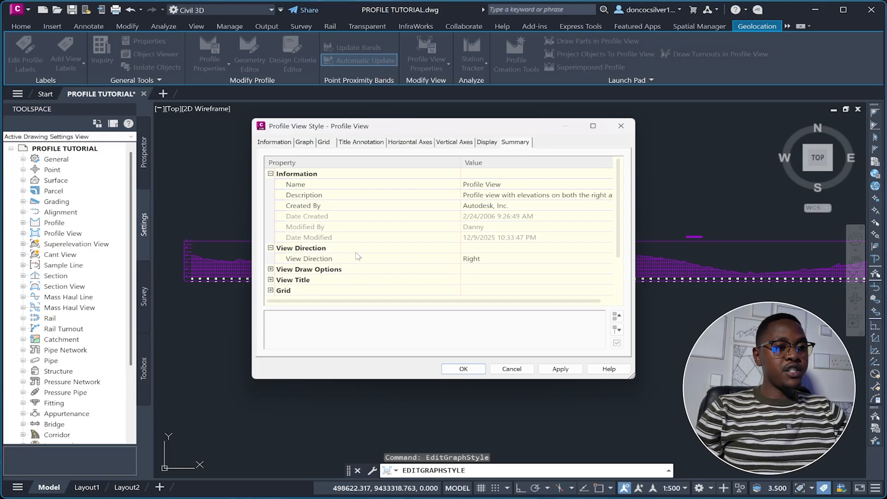
pyautogui.scroll(-1, 388, 257)
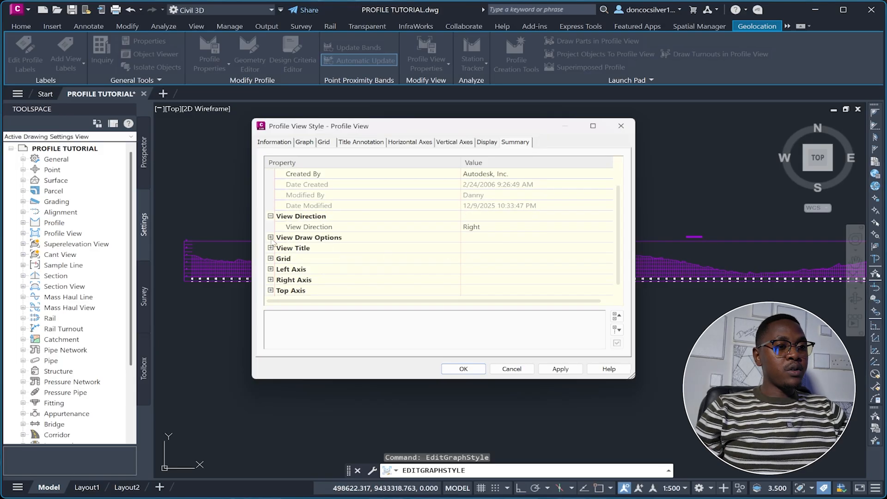
pyautogui.click(271, 248)
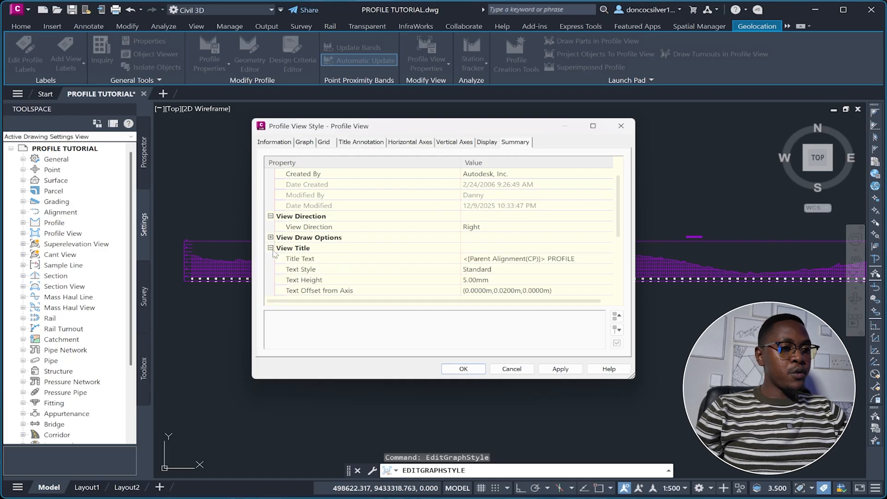
pyautogui.click(271, 248)
pyautogui.click(271, 259)
pyautogui.scroll(-2, 428, 239)
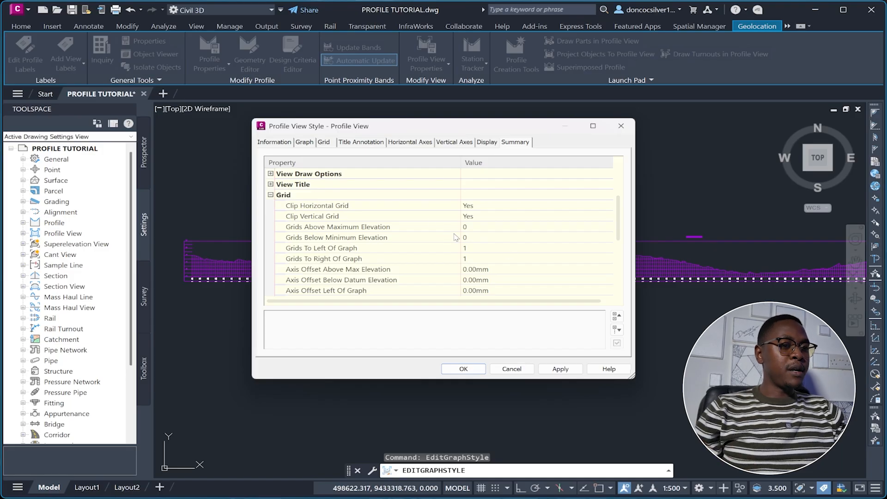
# Review the style's grid padding, grid clipping, Left Axis and Right Axis properties, and close the style without changes
pyautogui.scroll(-4, 428, 220)
pyautogui.scroll(-1, 429, 221)
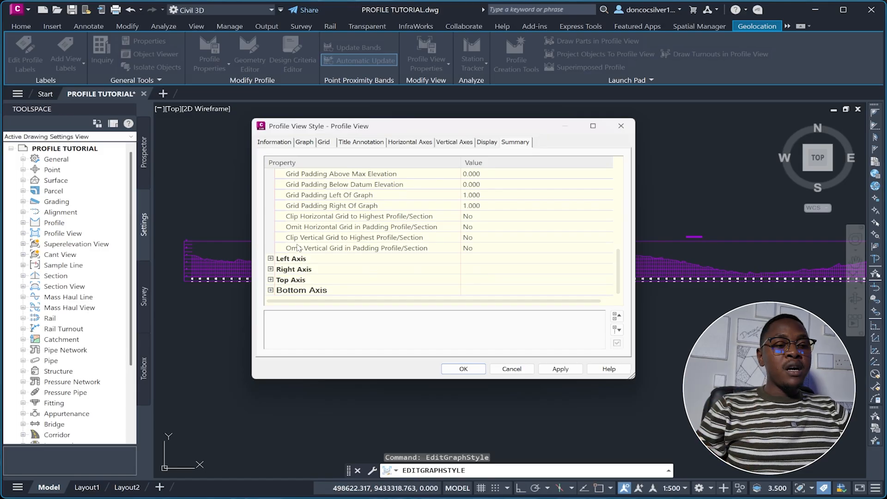
pyautogui.click(270, 259)
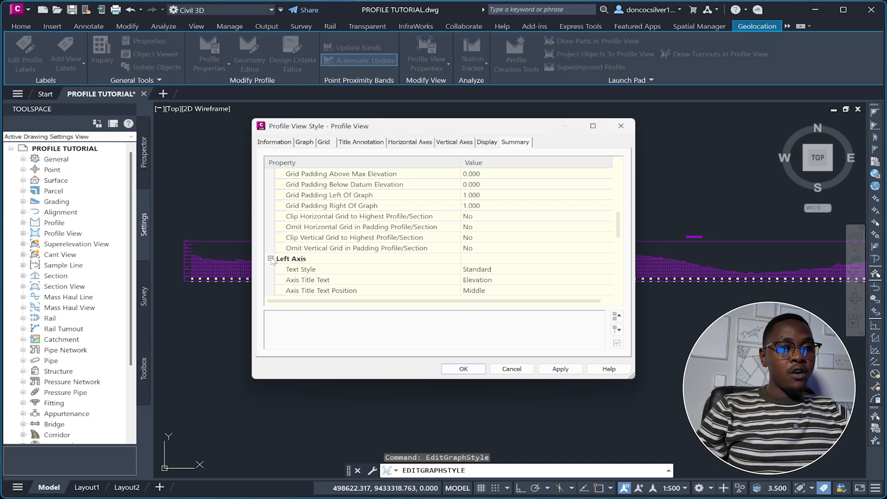
pyautogui.click(271, 259)
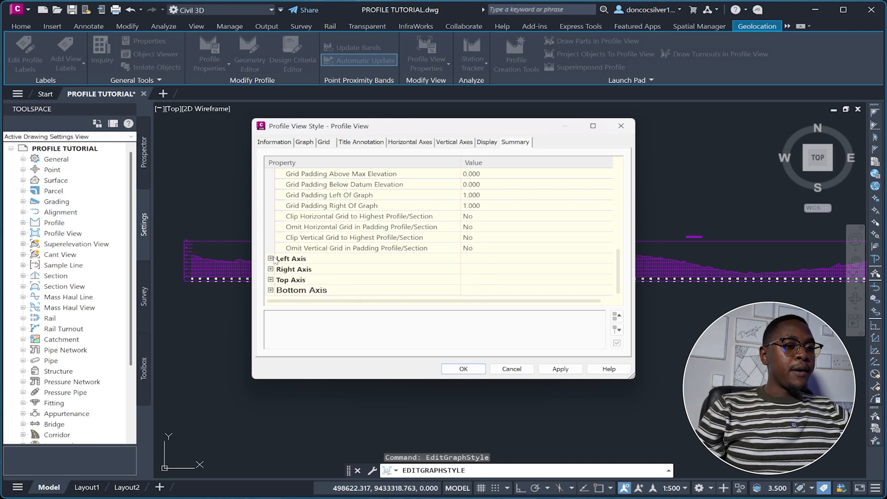
pyautogui.click(270, 269)
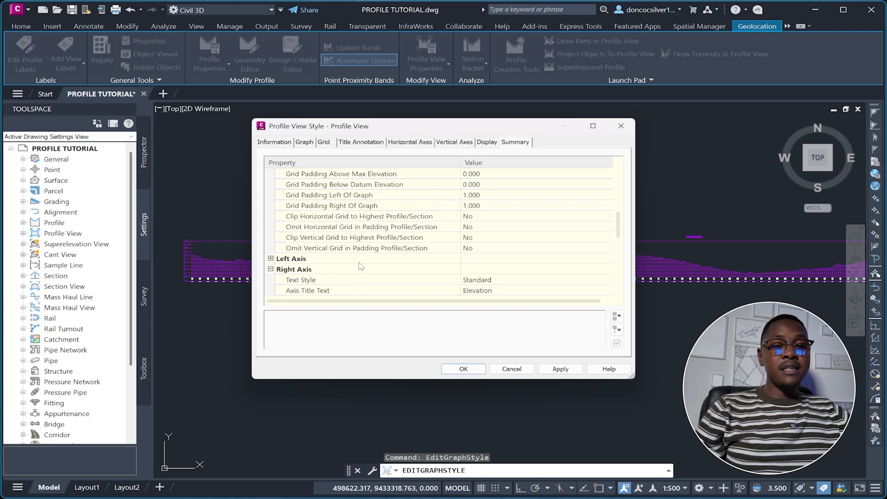
pyautogui.scroll(-8, 413, 249)
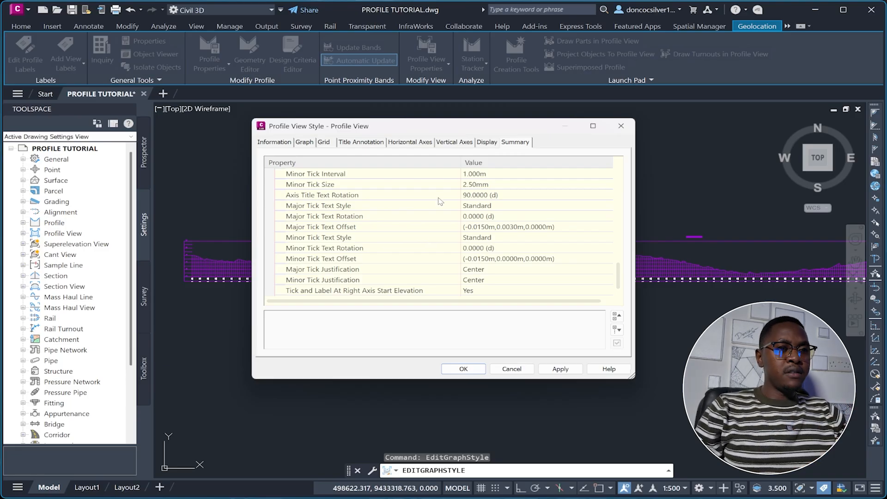
pyautogui.click(619, 126)
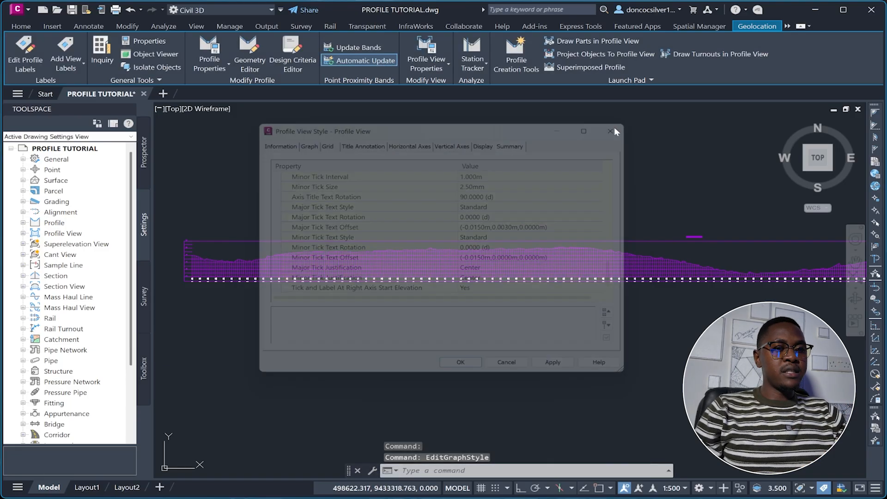
# Examine the profile view up close and as a whole beside the plan alignment
pyautogui.rightClick(398, 271)
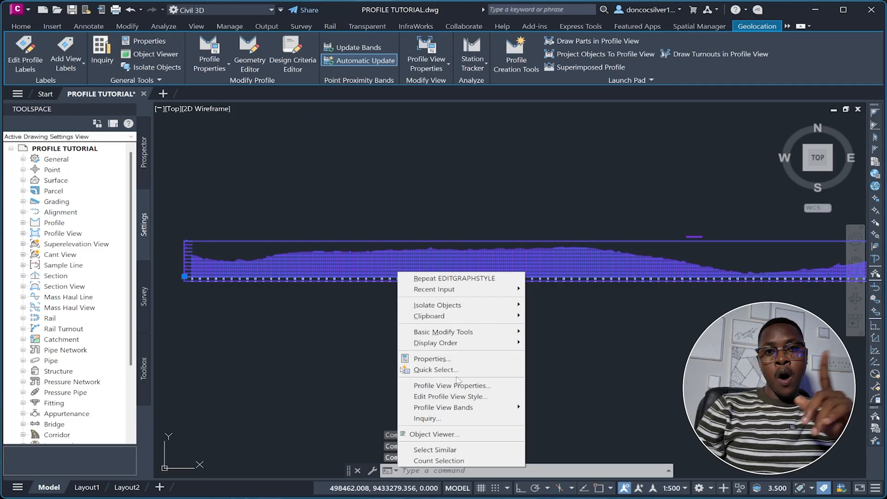
pyautogui.press('Escape')
pyautogui.press('Escape')
pyautogui.scroll(-2, 481, 259)
pyautogui.scroll(2, 480, 258)
pyautogui.scroll(-2, 780, 282)
pyautogui.scroll(4, 359, 278)
pyautogui.scroll(3, 471, 311)
pyautogui.scroll(-3, 370, 311)
pyautogui.scroll(-1, 319, 288)
pyautogui.scroll(-1, 319, 289)
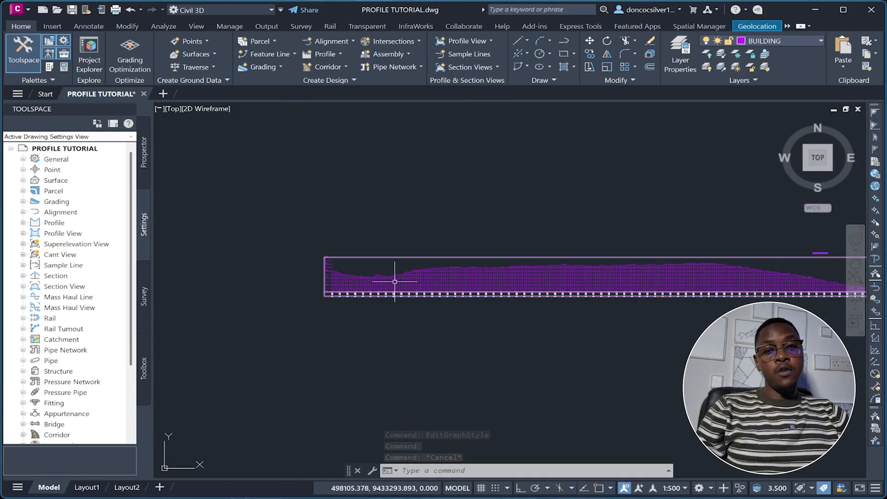
pyautogui.scroll(-2, 355, 274)
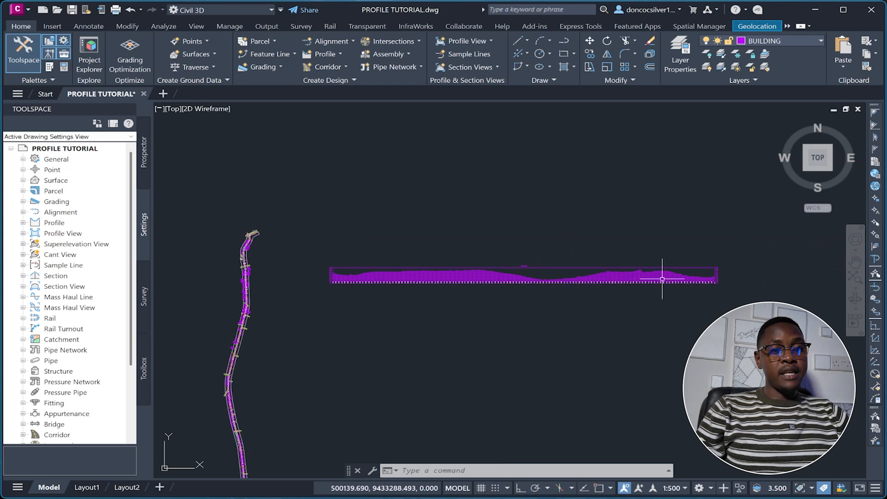
pyautogui.scroll(2, 665, 272)
pyautogui.scroll(-1, 600, 256)
pyautogui.scroll(-1, 645, 261)
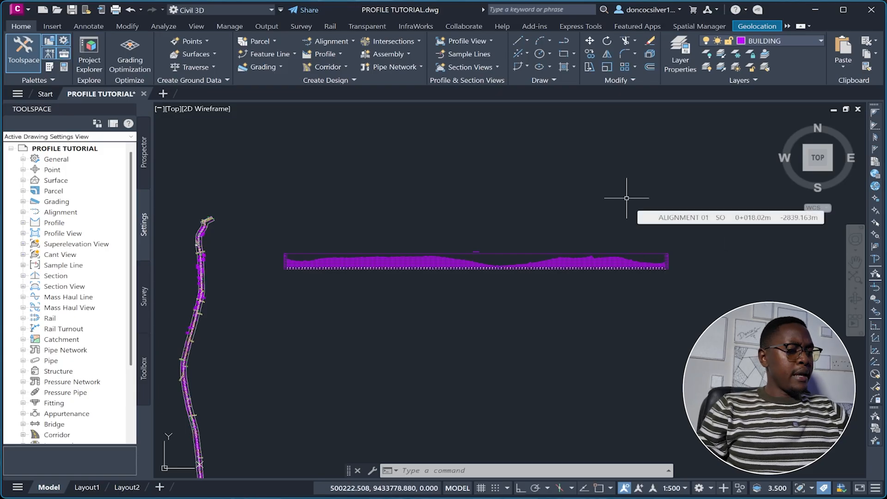
# Open the alignment properties of ALIGNMENT 01 from the start of the road in plan
pyautogui.scroll(5, 333, 217)
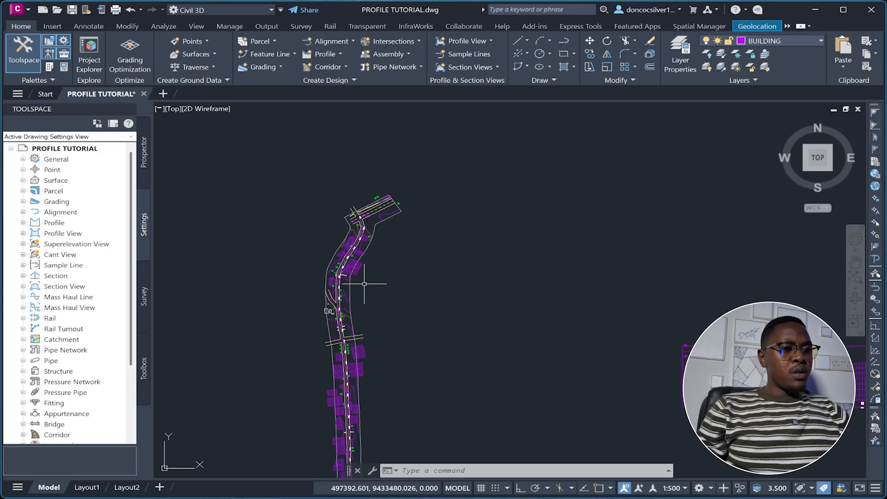
pyautogui.scroll(2, 355, 214)
pyautogui.scroll(3, 365, 233)
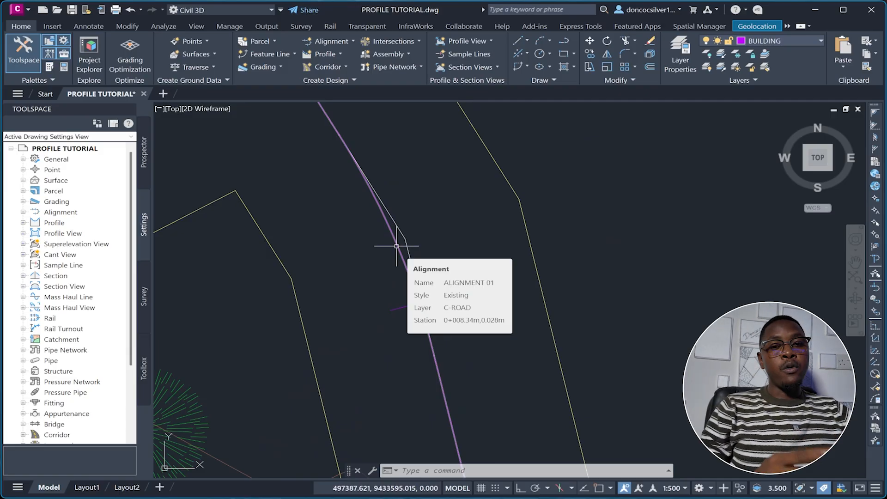
pyautogui.click(397, 246)
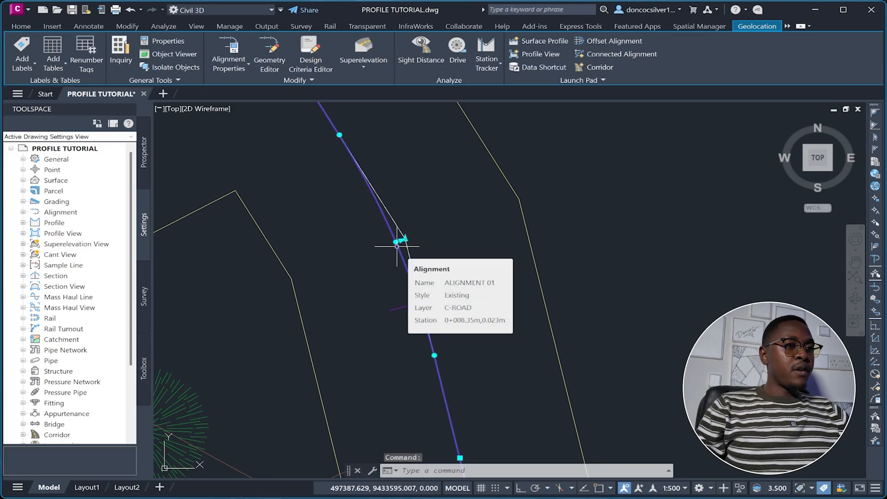
pyautogui.click(233, 64)
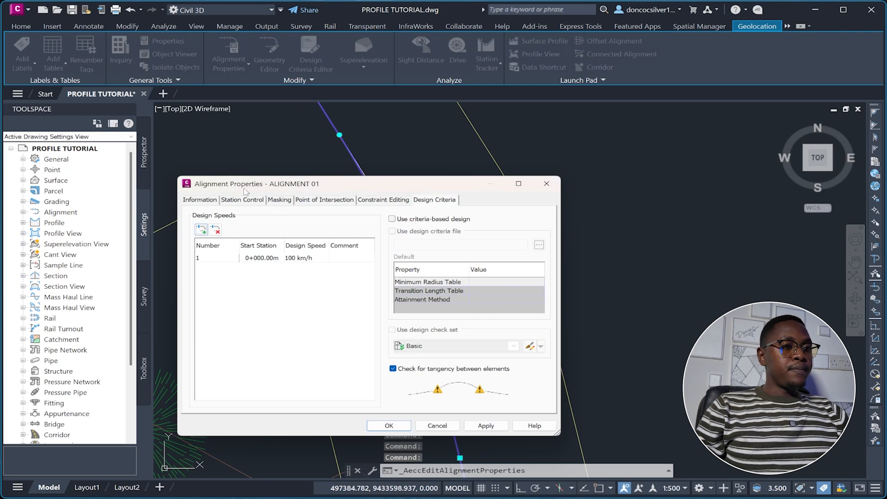
# Review ALIGNMENT 01's general information, station control, masking, point of intersection, constraint editing and design criteria settings
pyautogui.click(208, 202)
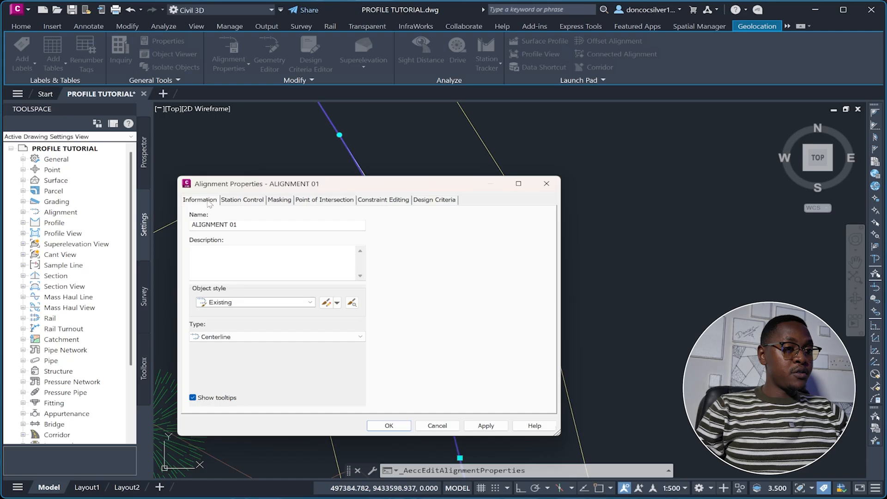
pyautogui.click(239, 201)
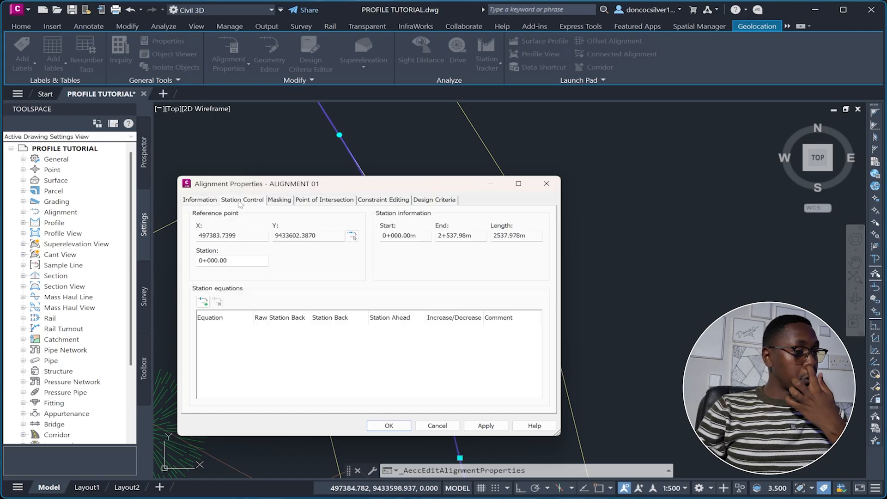
pyautogui.click(280, 201)
pyautogui.click(304, 200)
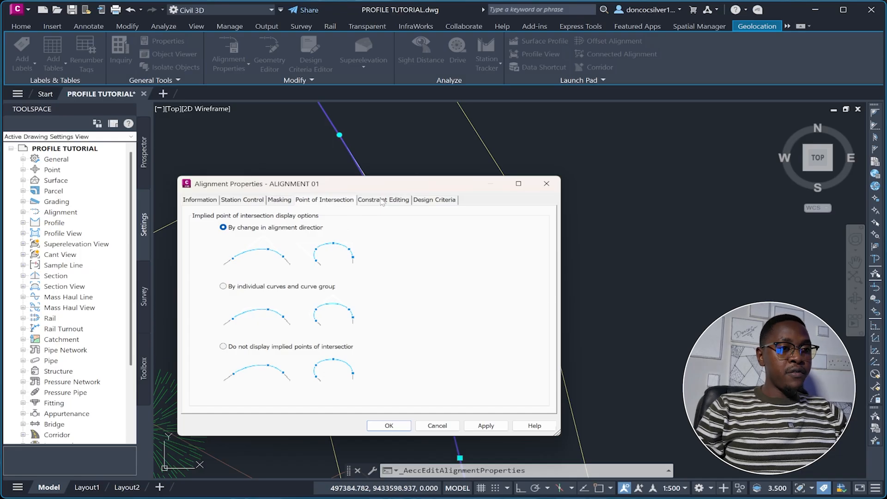
pyautogui.click(381, 200)
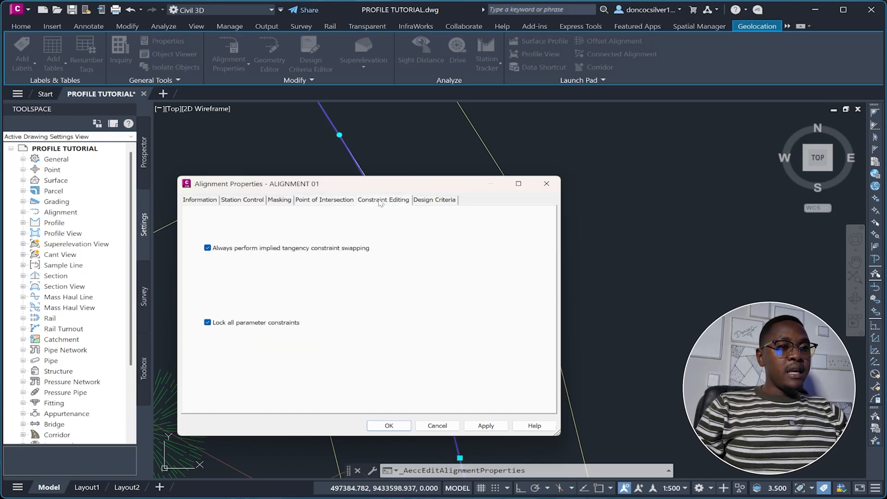
pyautogui.click(441, 201)
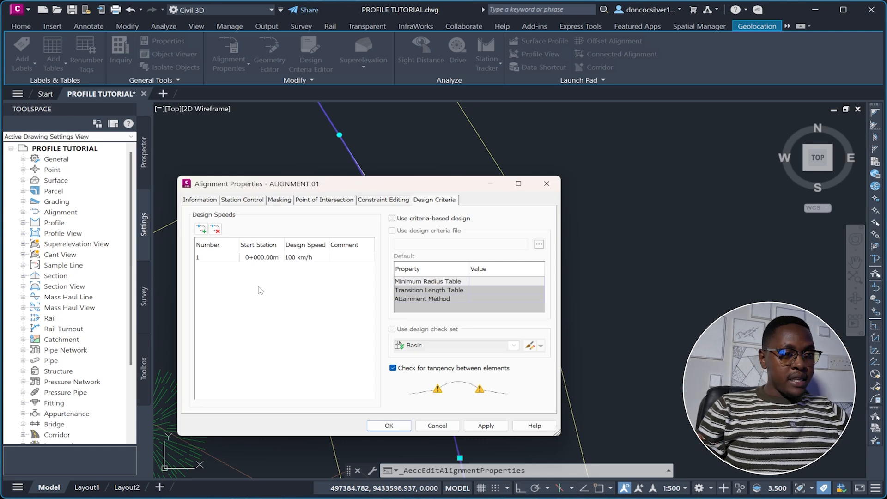
# Enable criteria-based design for ALIGNMENT 01 and go through the AASHTO 2011 Metric choices for the Minimum Radius Table
pyautogui.click(299, 258)
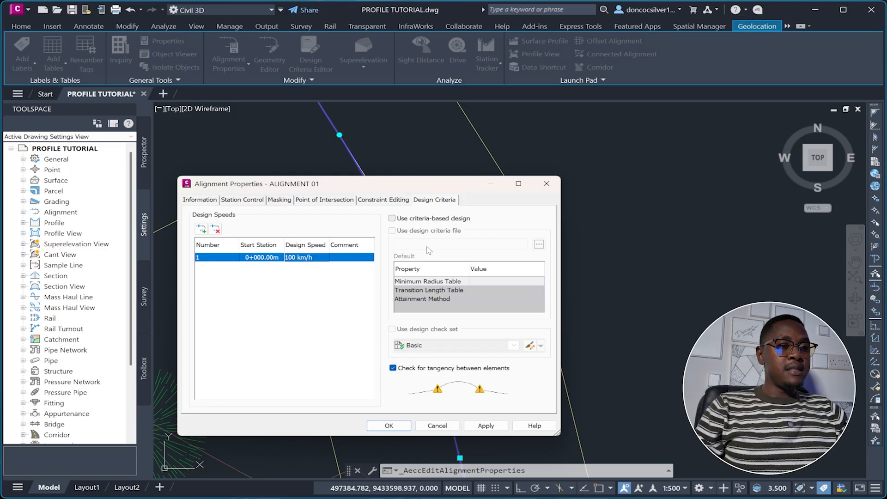
pyautogui.click(399, 219)
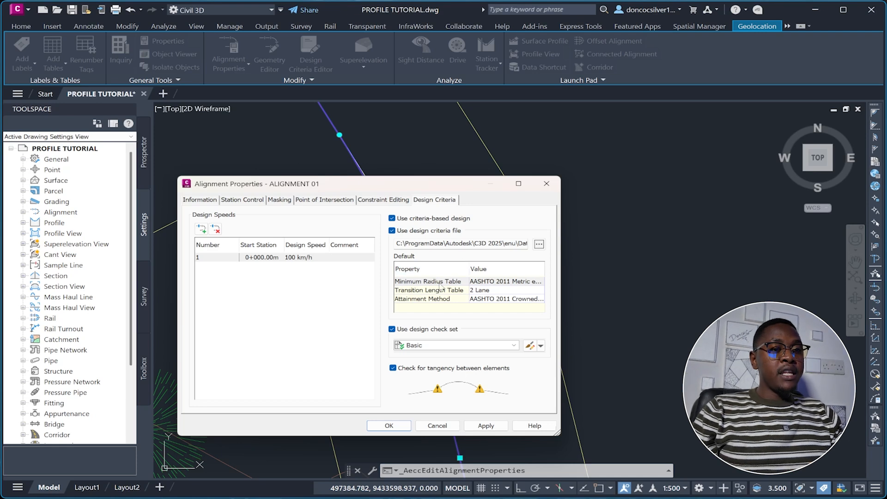
pyautogui.click(457, 282)
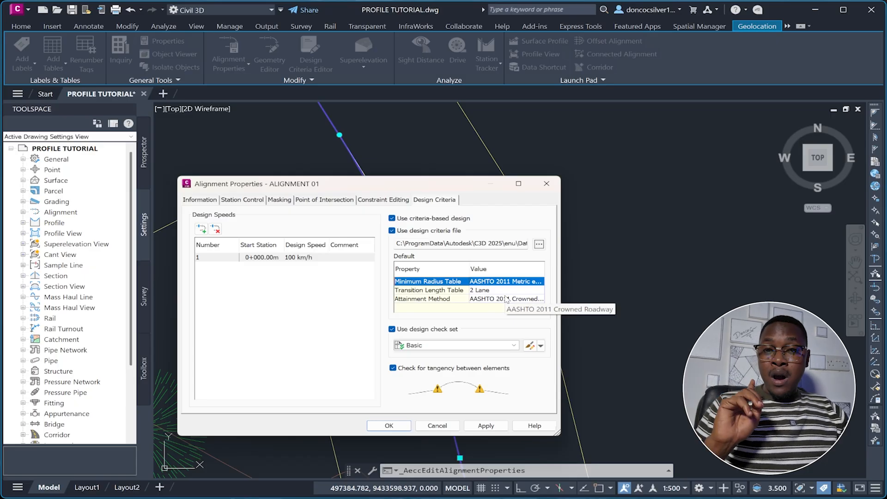
pyautogui.click(487, 282)
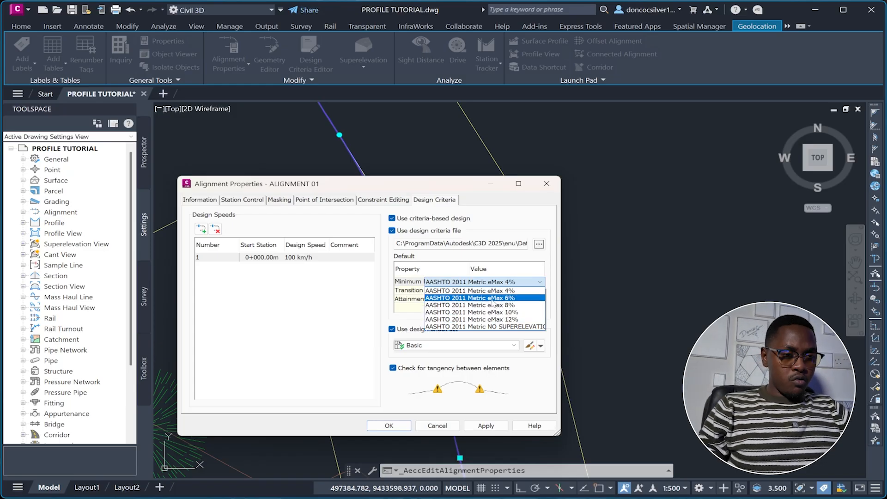
pyautogui.click(430, 305)
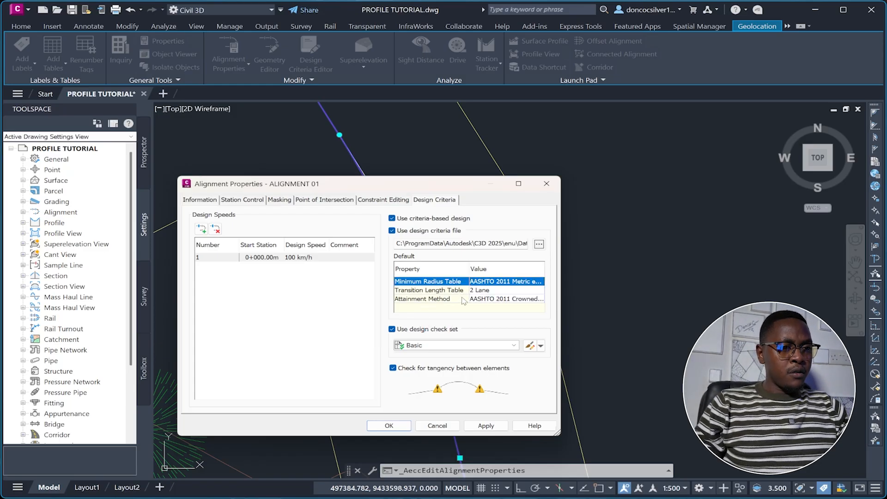
# Review the Transition Length Table choices and keep 2 Lane
pyautogui.click(500, 291)
pyautogui.click(499, 291)
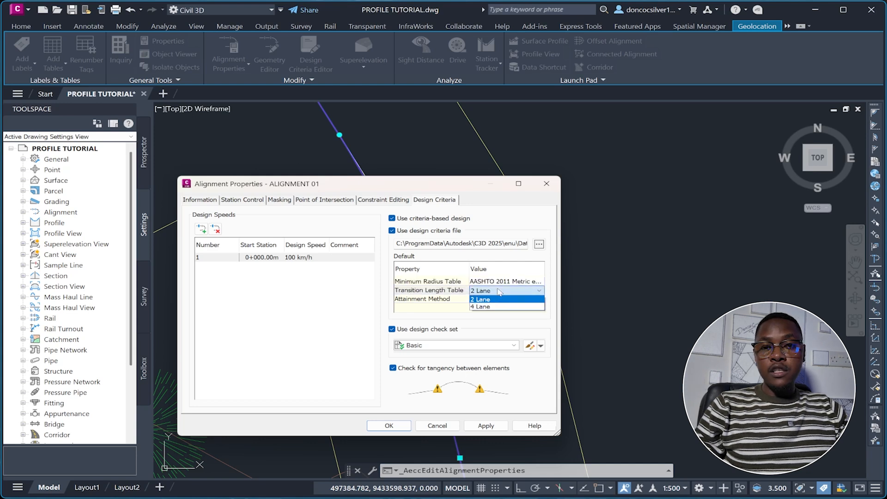
pyautogui.click(444, 309)
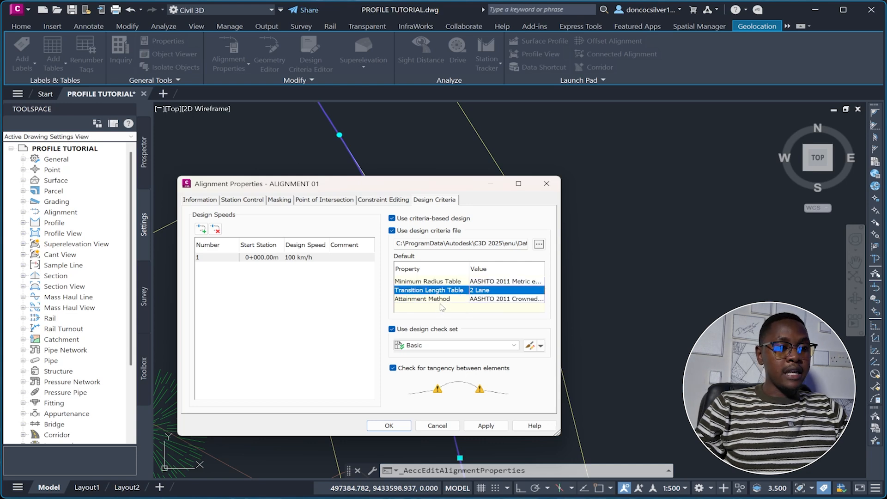
# Review the Attainment Method choices and keep AASHTO 2011 Crowned Roadway
pyautogui.click(497, 299)
pyautogui.click(497, 300)
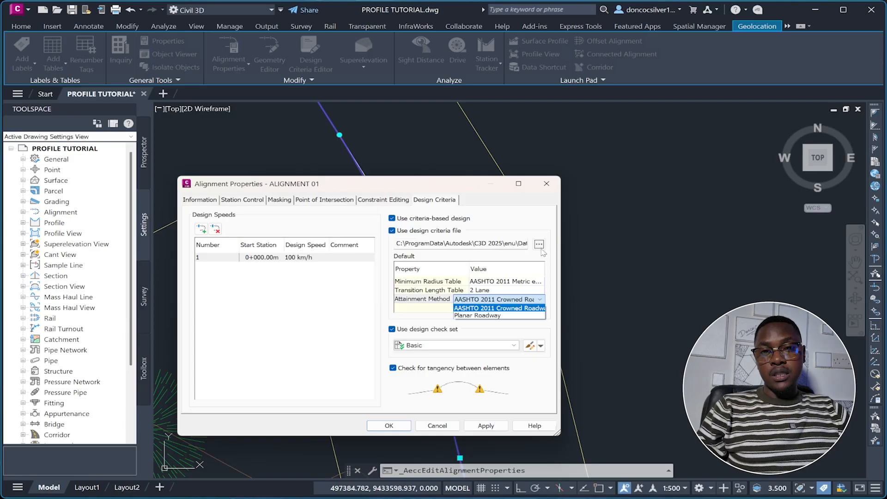
pyautogui.click(343, 294)
# Set ALIGNMENT 01's design speed at start station 0+000.00m to 80 km/h
pyautogui.click(287, 257)
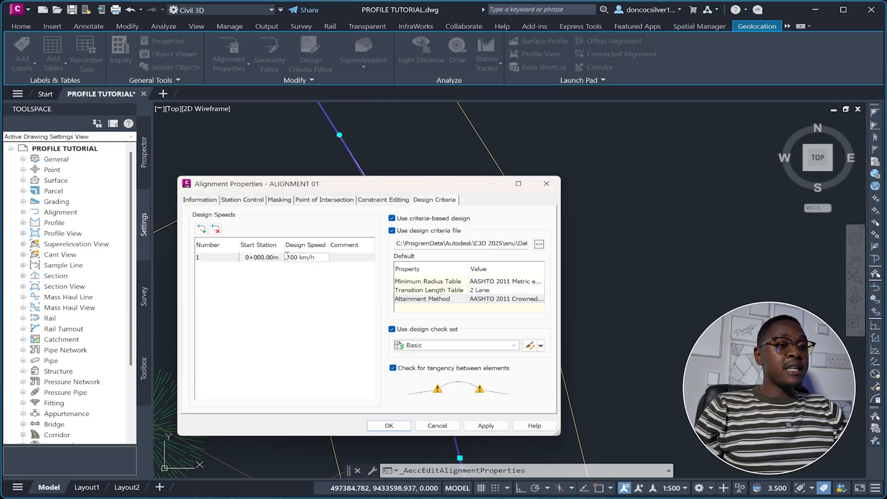
pyautogui.moveTo(301, 258); pyautogui.dragTo(282, 255)
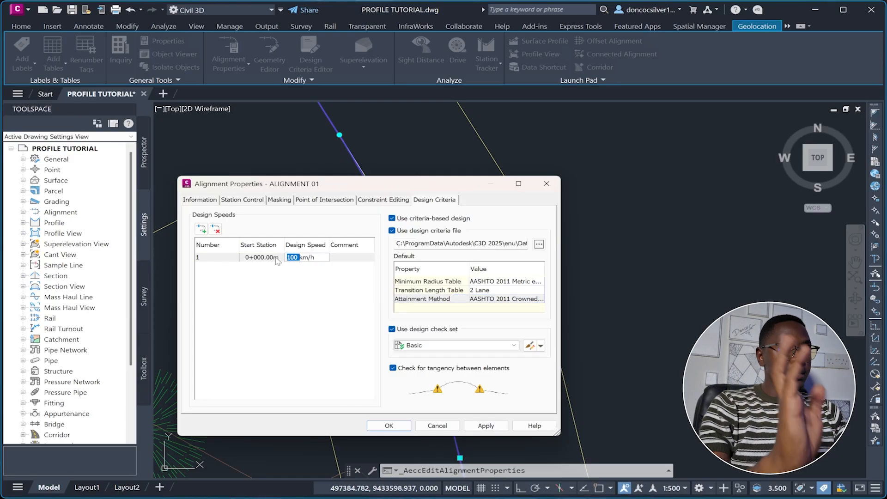
pyautogui.write('80')
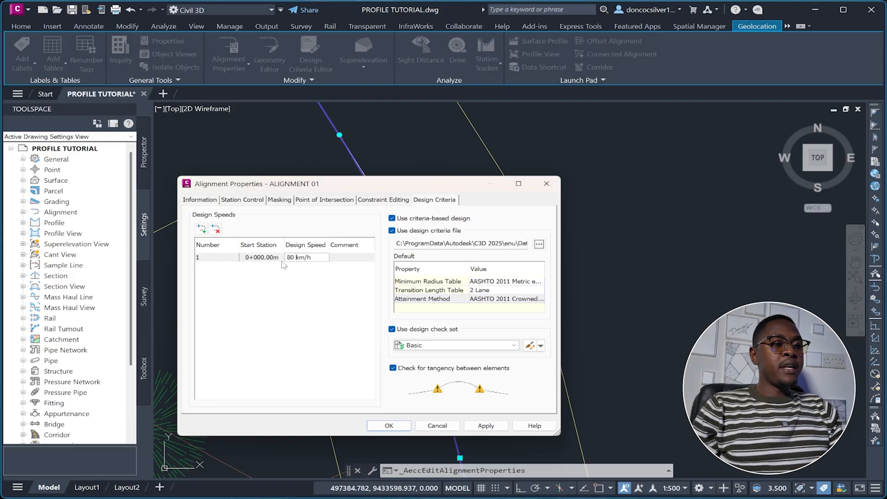
pyautogui.click(301, 285)
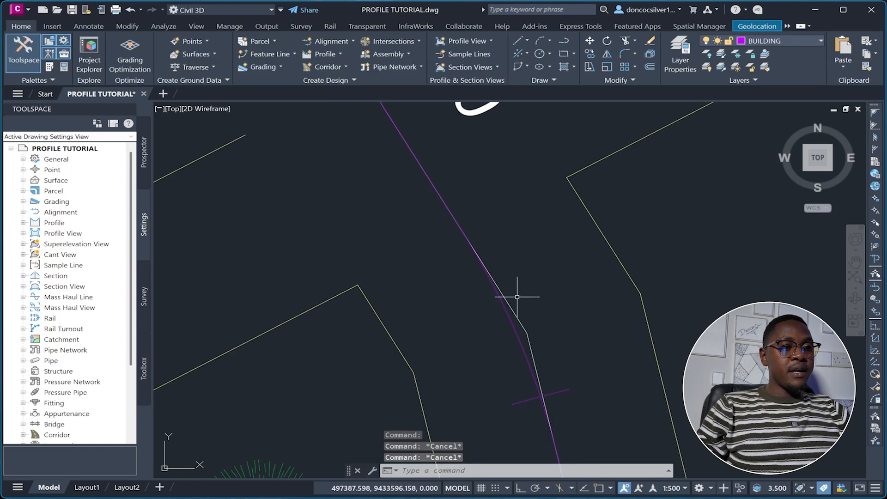
# Open the Design Criteria Editor for ALIGNMENT 01 and review the Metric units of the roadway design standards
pyautogui.click(511, 314)
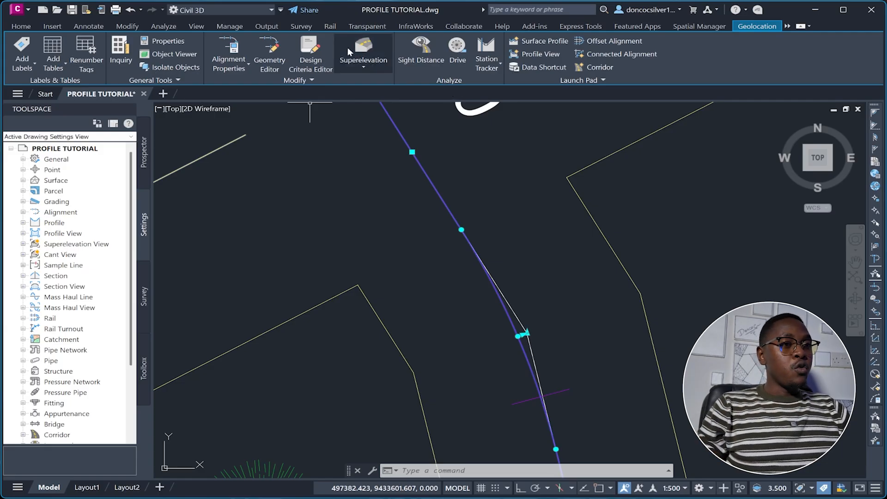
pyautogui.click(311, 48)
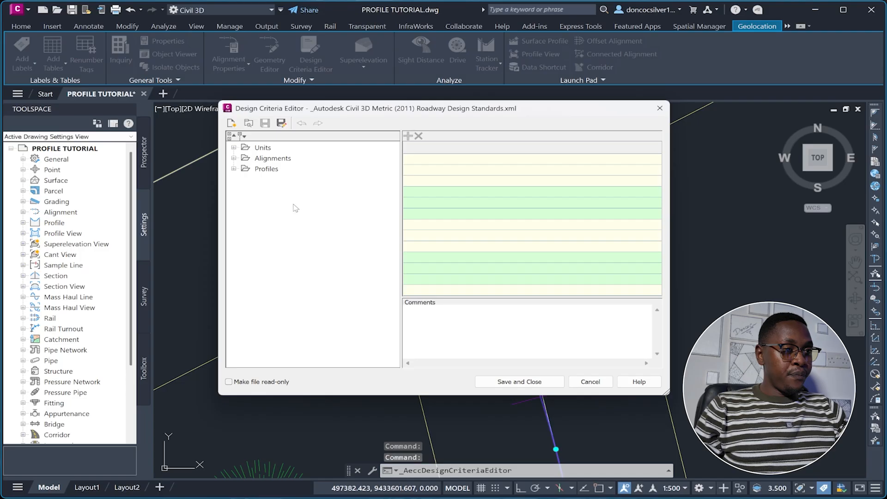
pyautogui.click(234, 148)
pyautogui.click(272, 158)
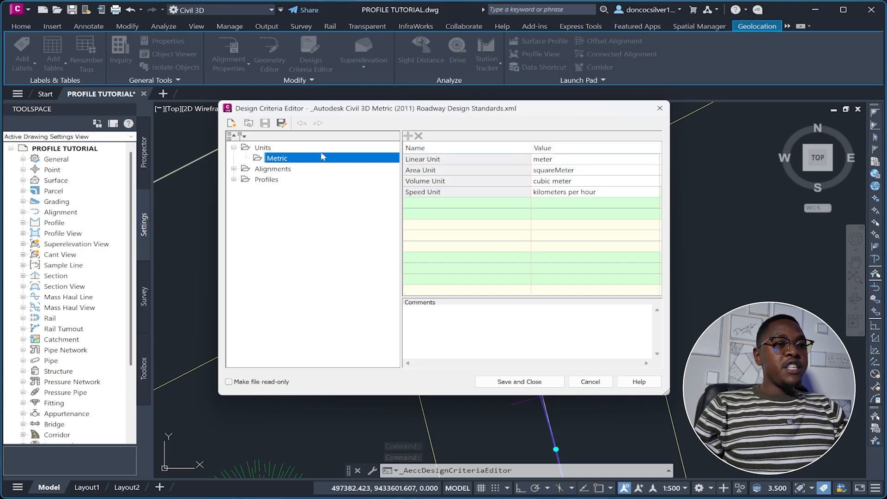
pyautogui.click(555, 194)
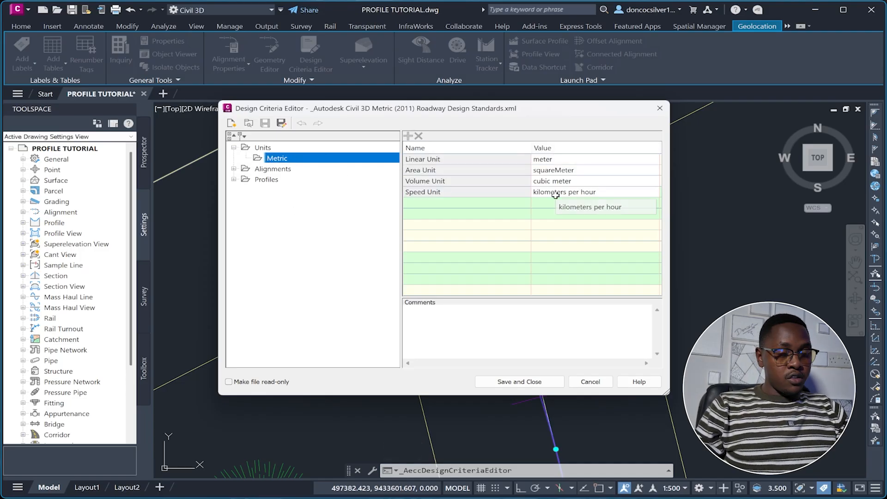
pyautogui.click(561, 206)
# Examine the alignment Minimum Radius Tables for AASHTO 2011 Metric eMax 4% and eMax 6%
pyautogui.click(235, 169)
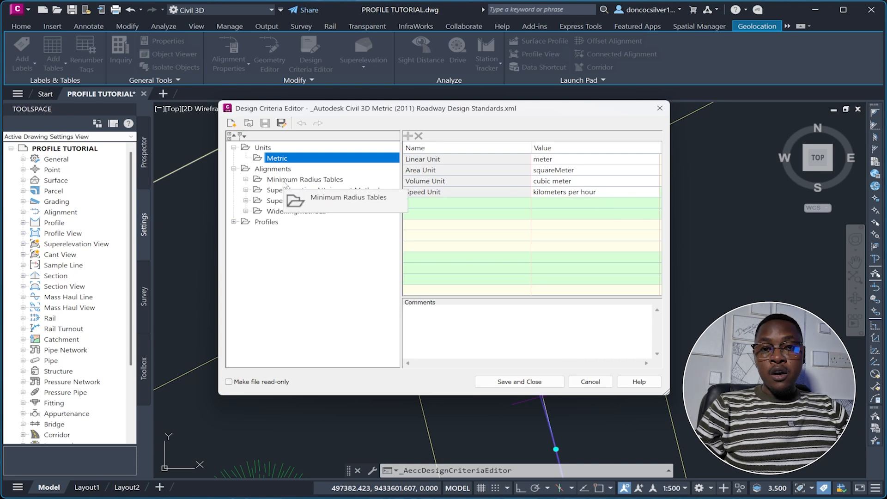
pyautogui.click(246, 180)
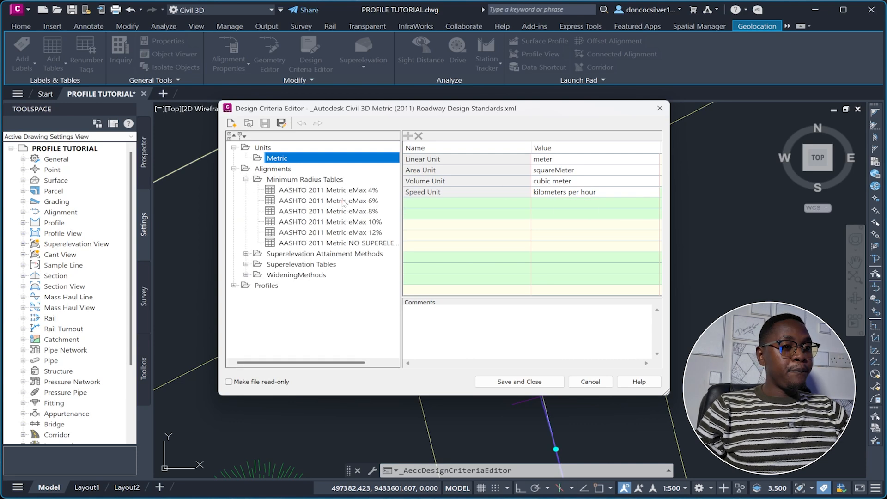
pyautogui.click(321, 191)
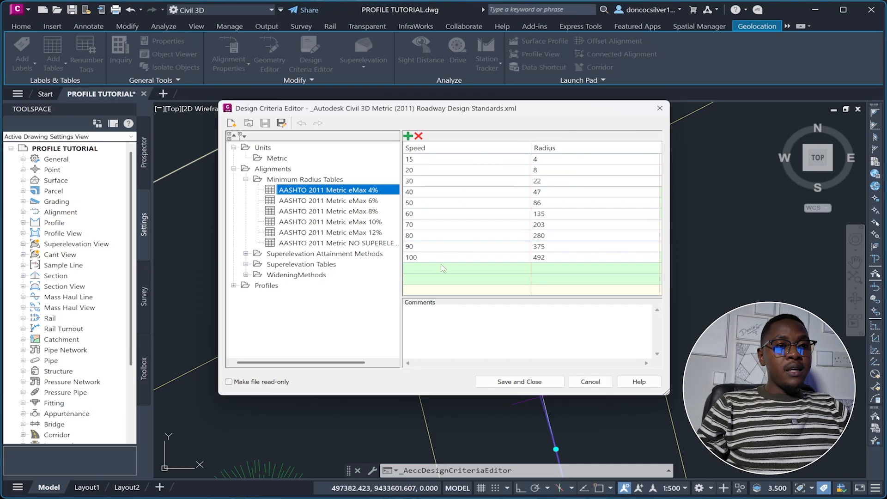
pyautogui.click(344, 202)
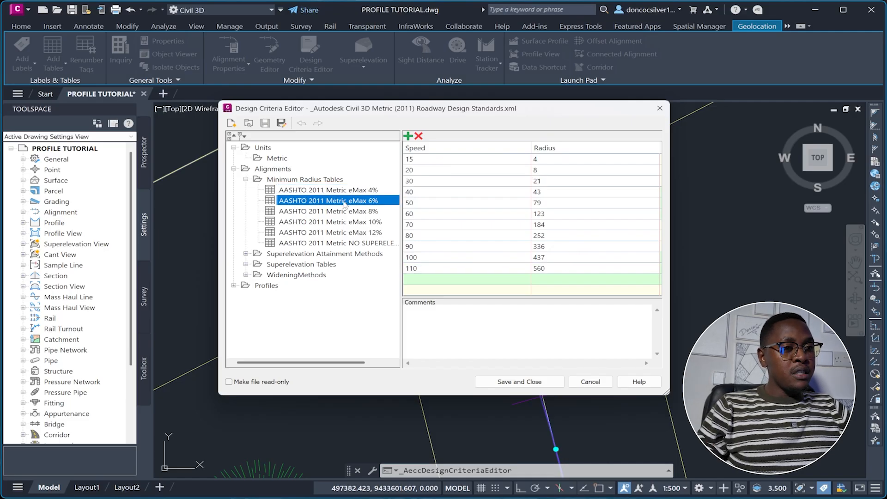
# Examine the Transition Style Standard formulas of the AASHTO 2011 Crowned Roadway superelevation attainment method
pyautogui.click(246, 253)
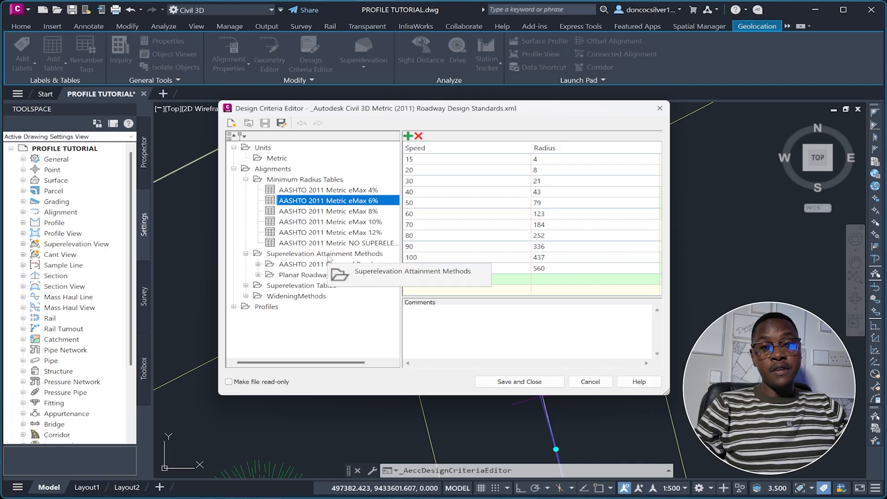
pyautogui.click(305, 264)
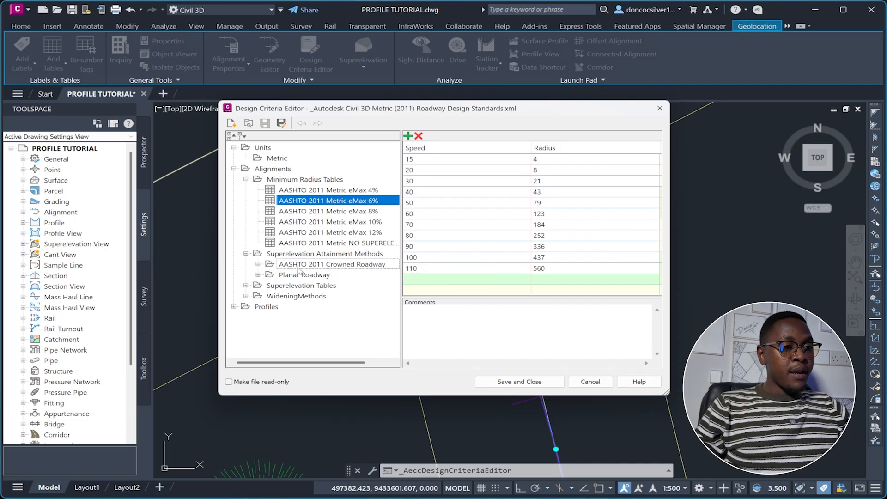
pyautogui.click(257, 264)
pyautogui.click(294, 275)
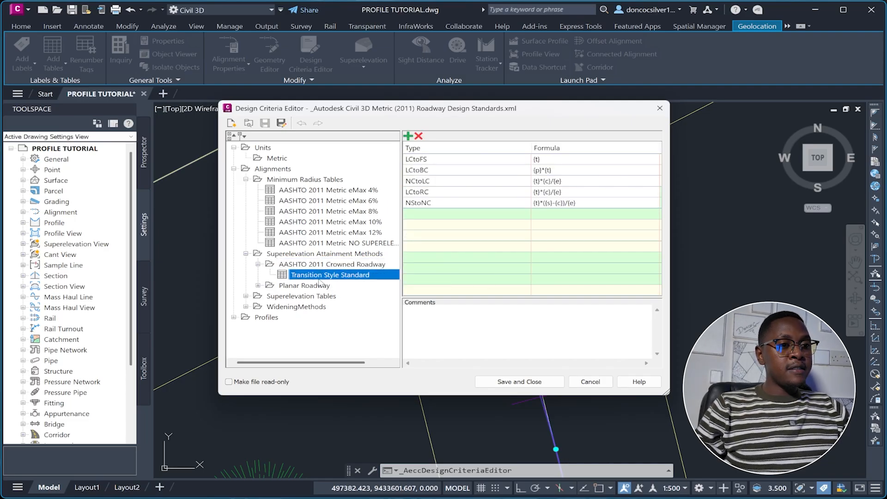
# Examine the AASHTO 2011 Metric eMax 4% superelevation tables for design speeds 20, 60 and 70
pyautogui.click(245, 296)
pyautogui.scroll(-1, 325, 281)
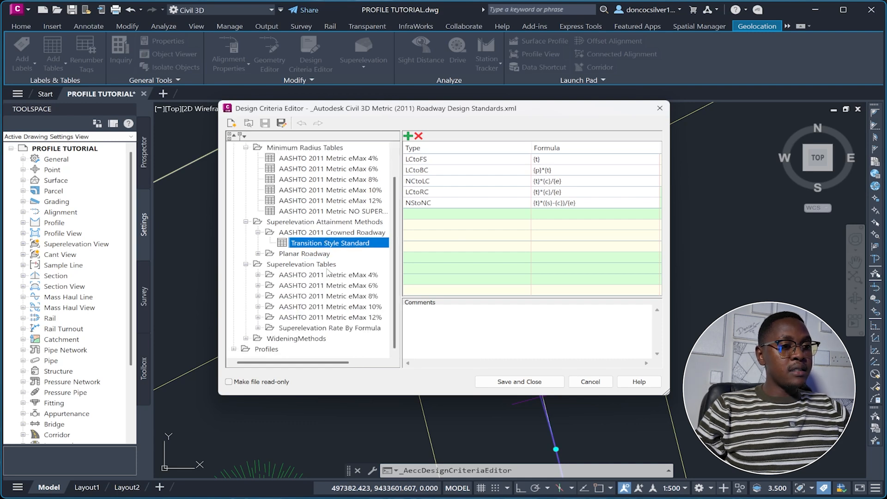
pyautogui.click(305, 275)
pyautogui.click(314, 285)
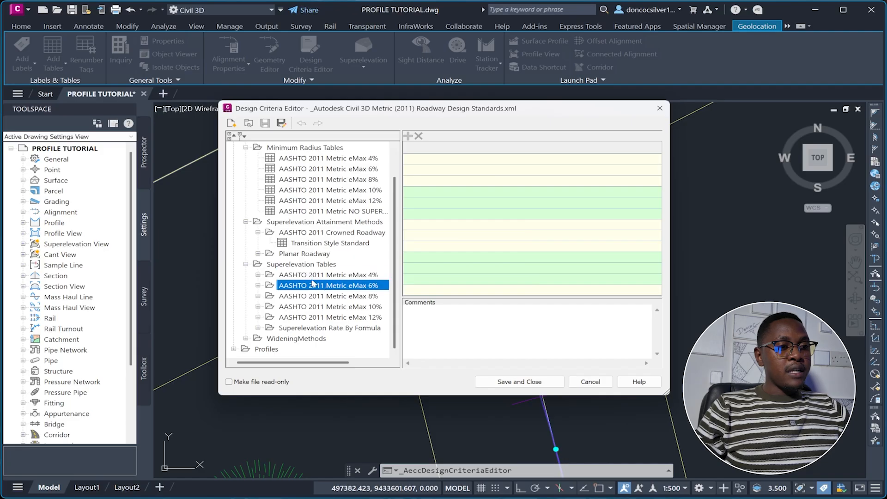
pyautogui.click(313, 306)
pyautogui.click(259, 275)
pyautogui.click(294, 286)
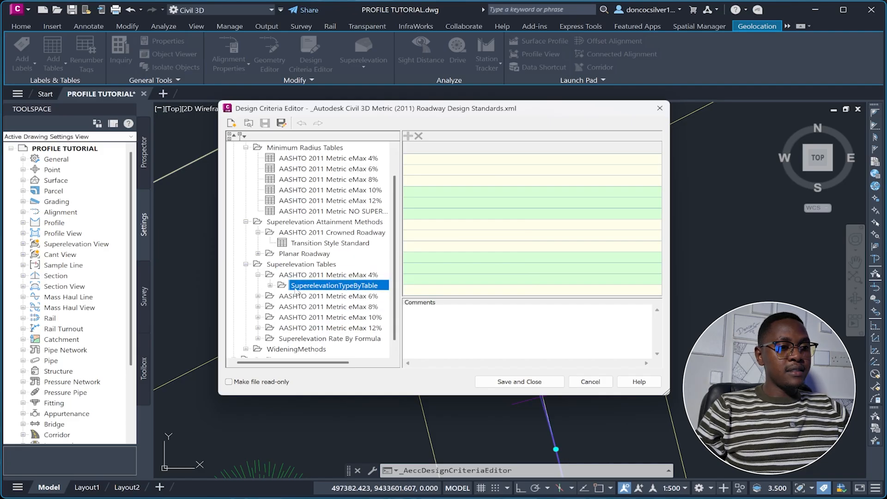
pyautogui.click(270, 285)
pyautogui.click(323, 255)
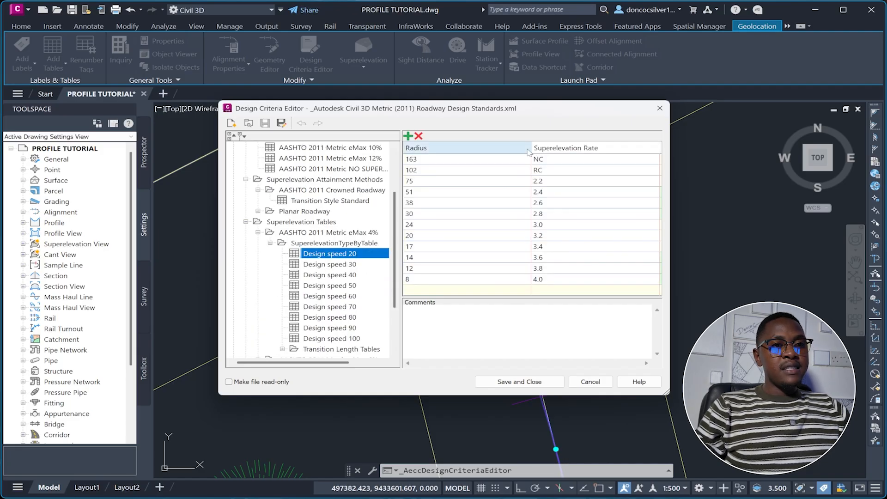
pyautogui.click(344, 296)
pyautogui.scroll(-2, 307, 278)
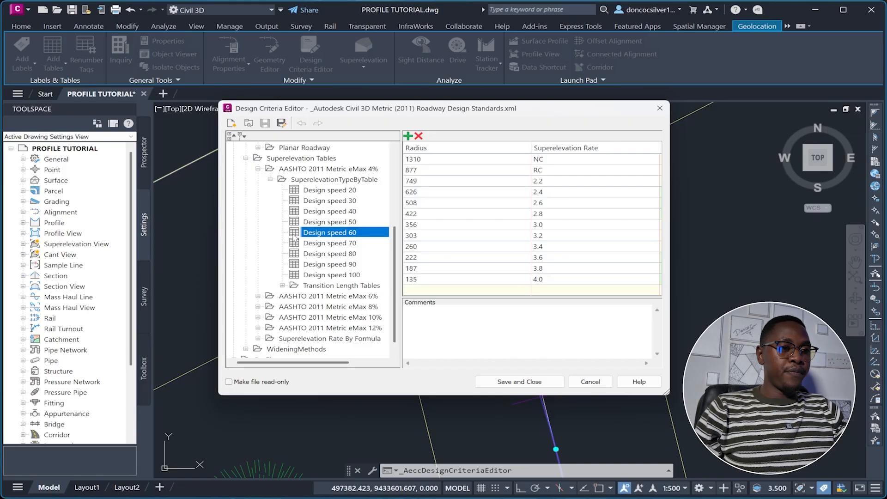
pyautogui.click(318, 244)
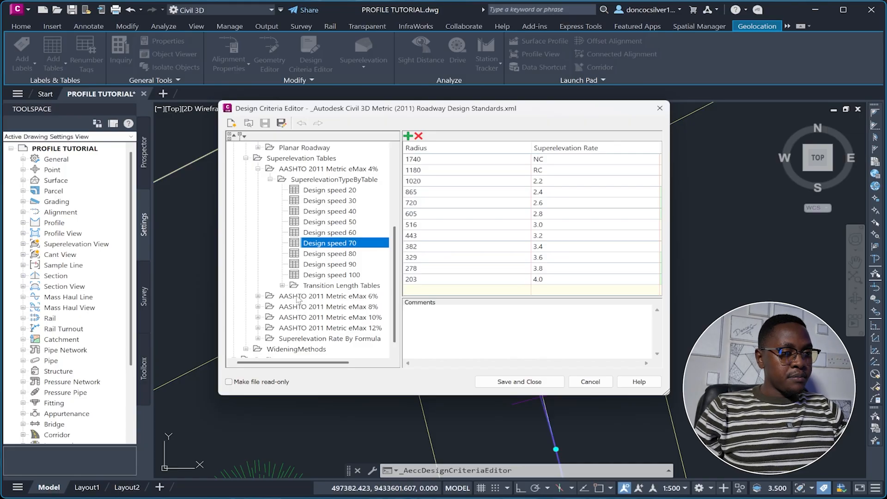
# Review the AASHTO 2011 Standard minimum K tables for stopping, passing and headlight sight distance, and close the Design Criteria Editor
pyautogui.scroll(-2, 293, 301)
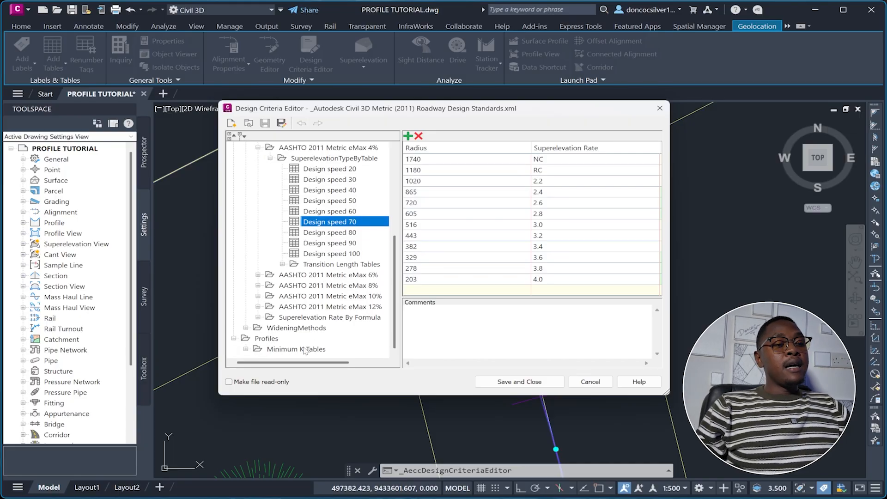
pyautogui.click(305, 350)
pyautogui.click(246, 350)
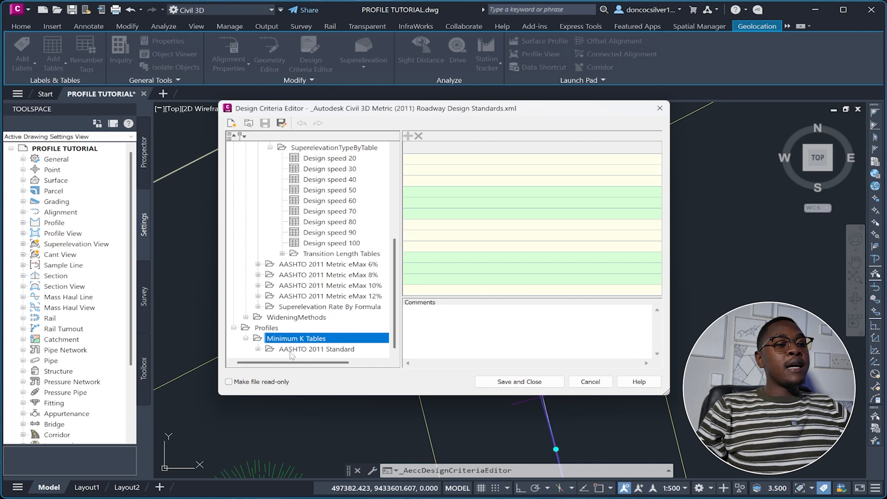
pyautogui.click(258, 349)
pyautogui.click(308, 328)
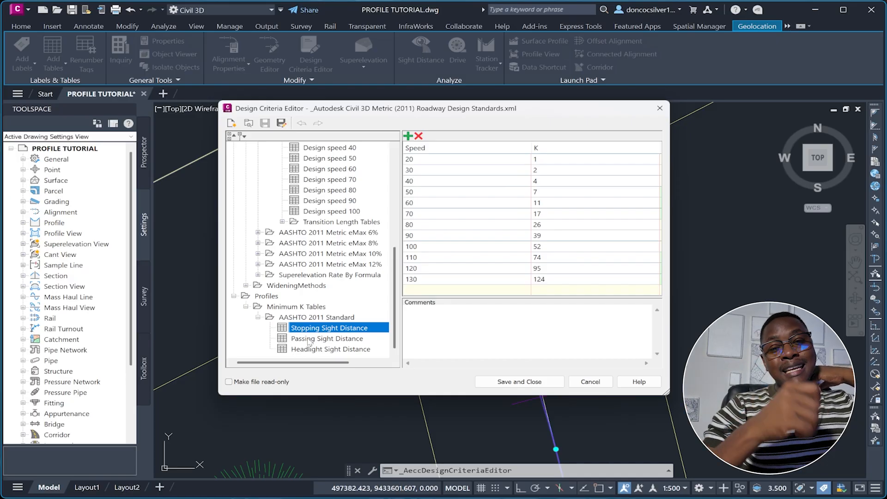
pyautogui.click(309, 341)
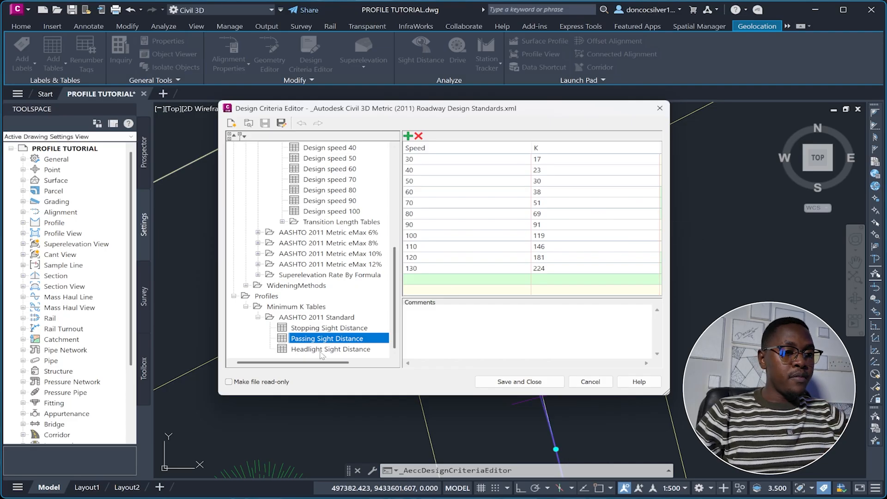
pyautogui.click(321, 349)
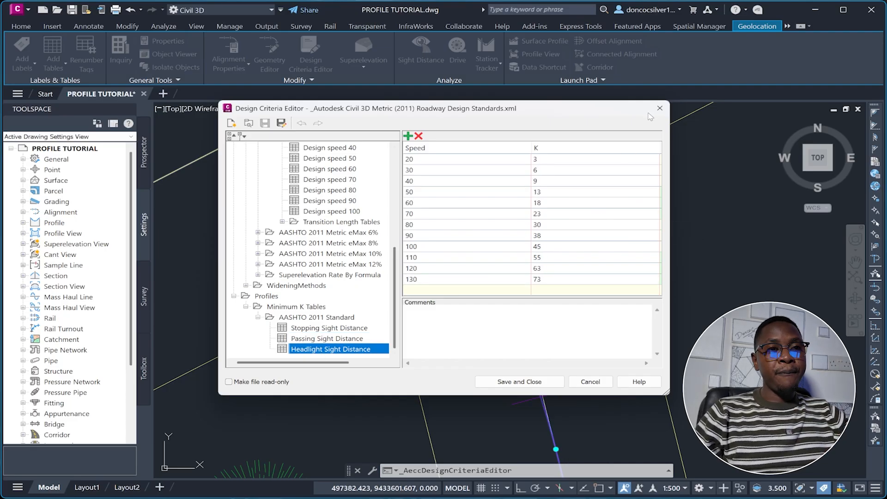
pyautogui.click(659, 108)
# Create a roundabout with the default Austroads 2009 Rural Double Lane details, centred on the start of ALIGNMENT 01 at 0+000
pyautogui.scroll(-4, 504, 256)
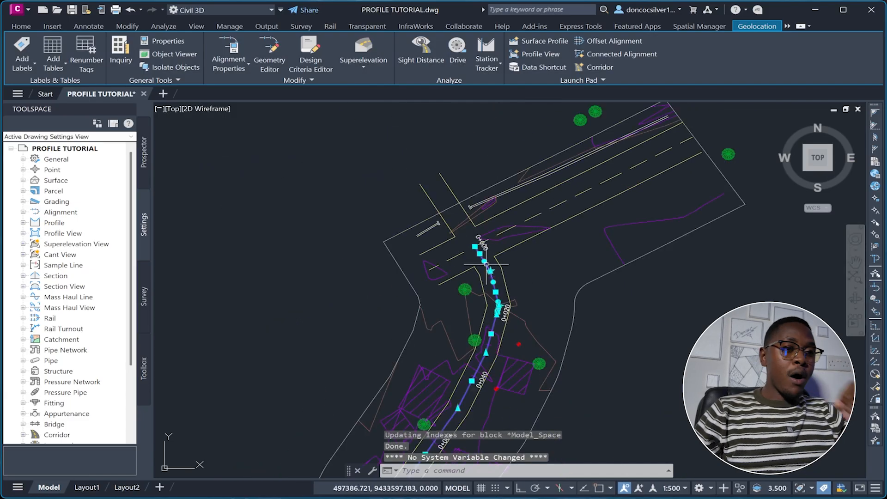
pyautogui.scroll(2, 420, 204)
pyautogui.press('Escape')
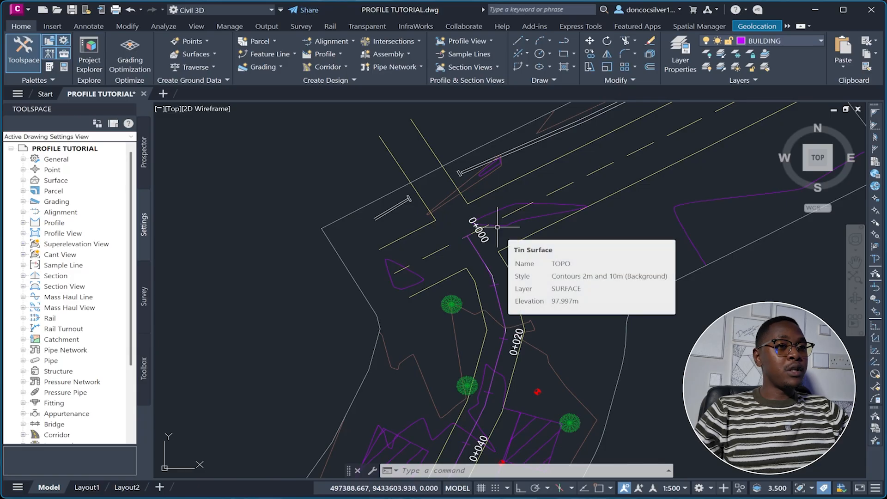
pyautogui.click(392, 42)
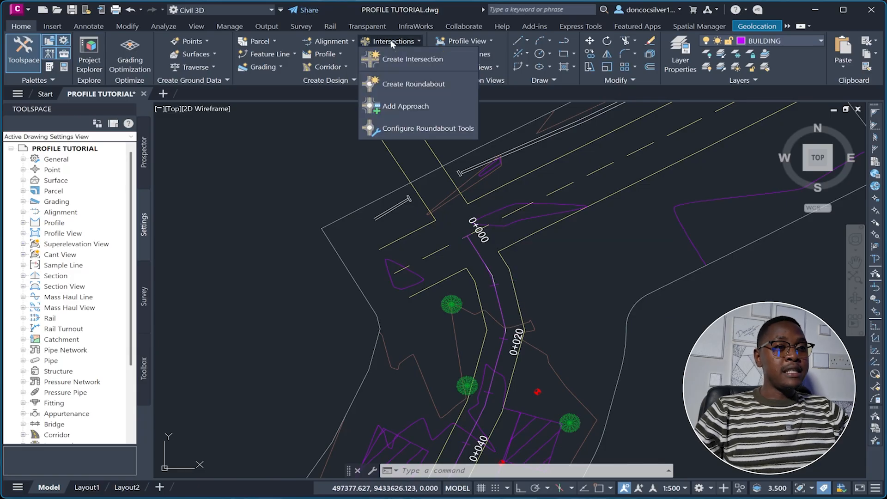
pyautogui.click(411, 83)
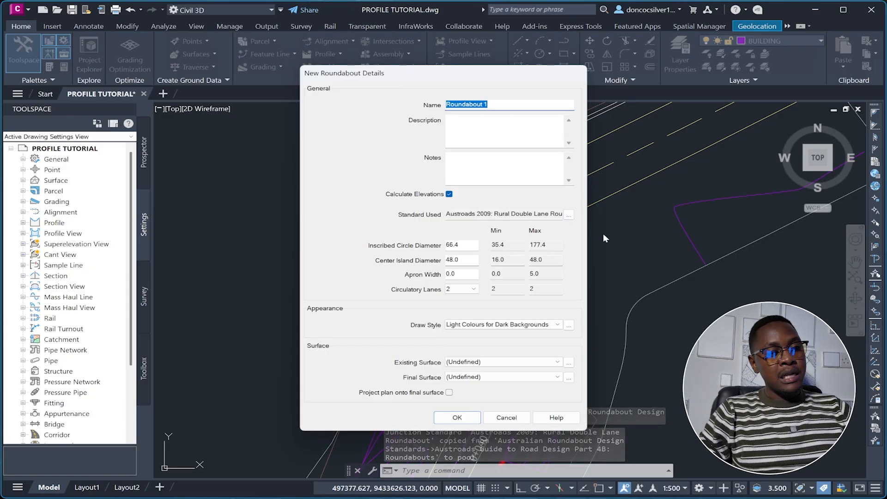
pyautogui.click(469, 420)
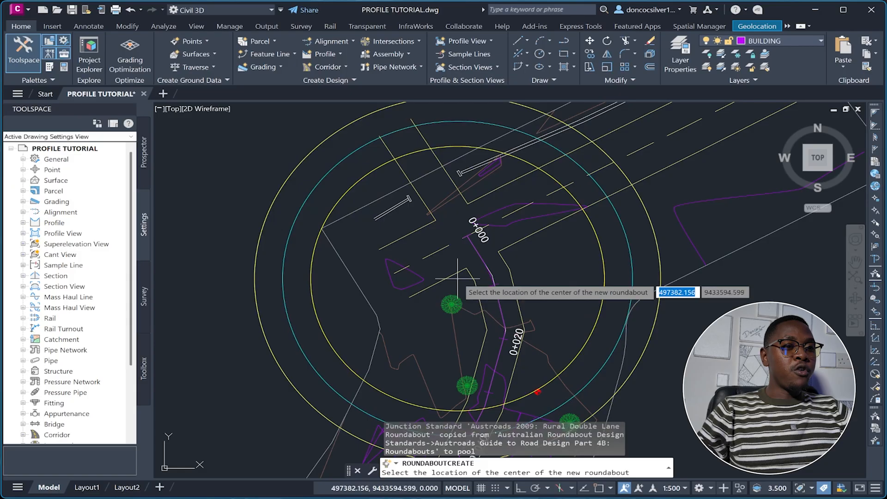
pyautogui.click(468, 237)
# Add two roundabout arms with default settings, one along the main road's northeast side and one along ALIGNMENT 01
pyautogui.click(561, 221)
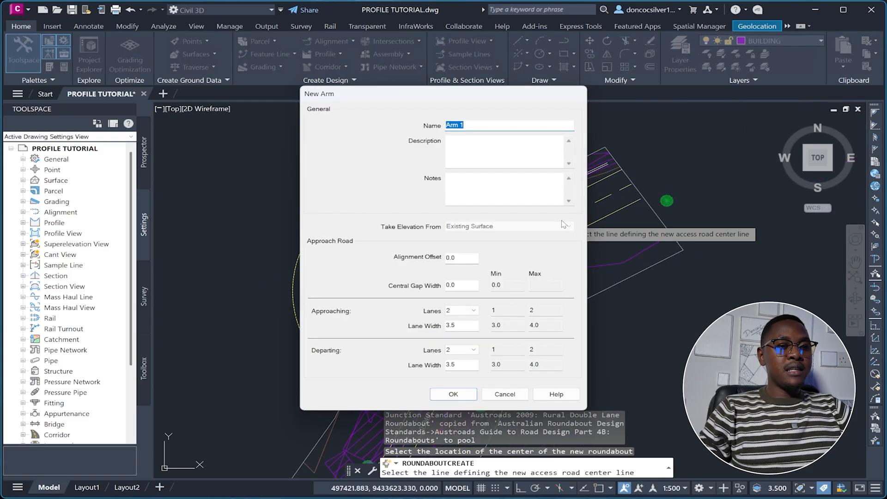
pyautogui.press('Return')
pyautogui.scroll(5, 513, 285)
pyautogui.scroll(-5, 526, 262)
pyautogui.moveTo(279, 354)
pyautogui.mouseDown(button='middle')
pyautogui.moveTo(529, 236)
pyautogui.moveTo(494, 217)
pyautogui.mouseUp(button='middle')
pyautogui.scroll(3, 506, 312)
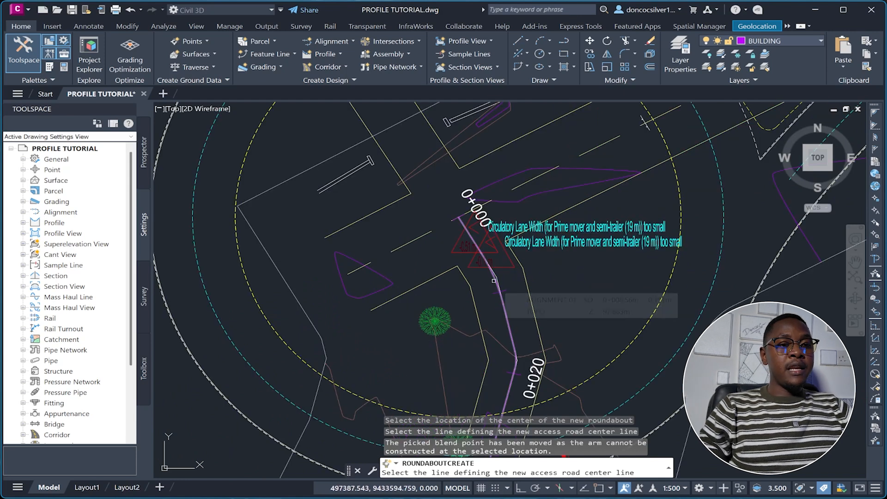
pyautogui.click(488, 285)
pyautogui.press('Return')
# Add a third default arm along the main road's southwest side, and select the finished roundabout
pyautogui.scroll(-5, 462, 277)
pyautogui.scroll(3, 462, 282)
pyautogui.click(402, 276)
pyautogui.press('Return')
pyautogui.moveTo(406, 297); pyautogui.dragTo(503, 256, button='middle')
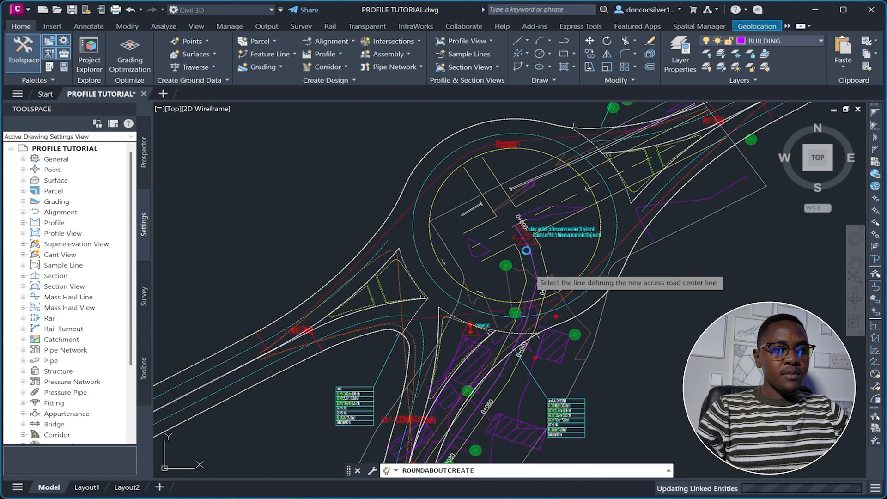
pyautogui.press('Escape')
pyautogui.click(522, 216)
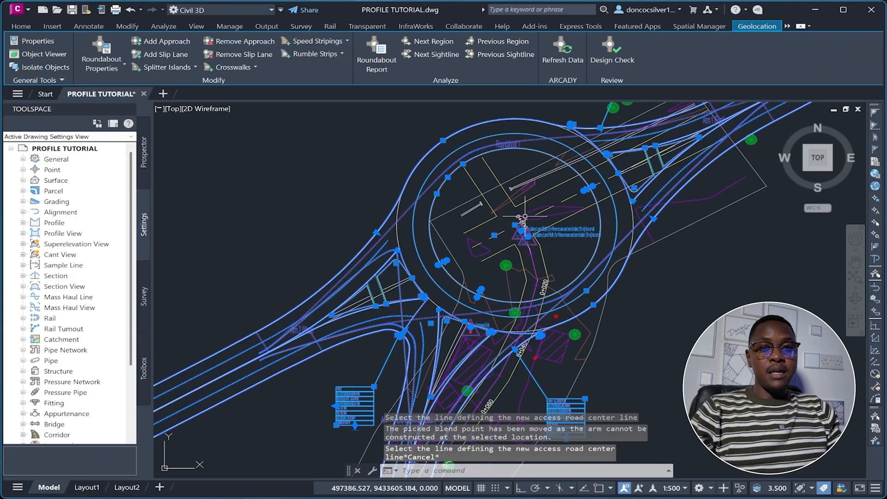